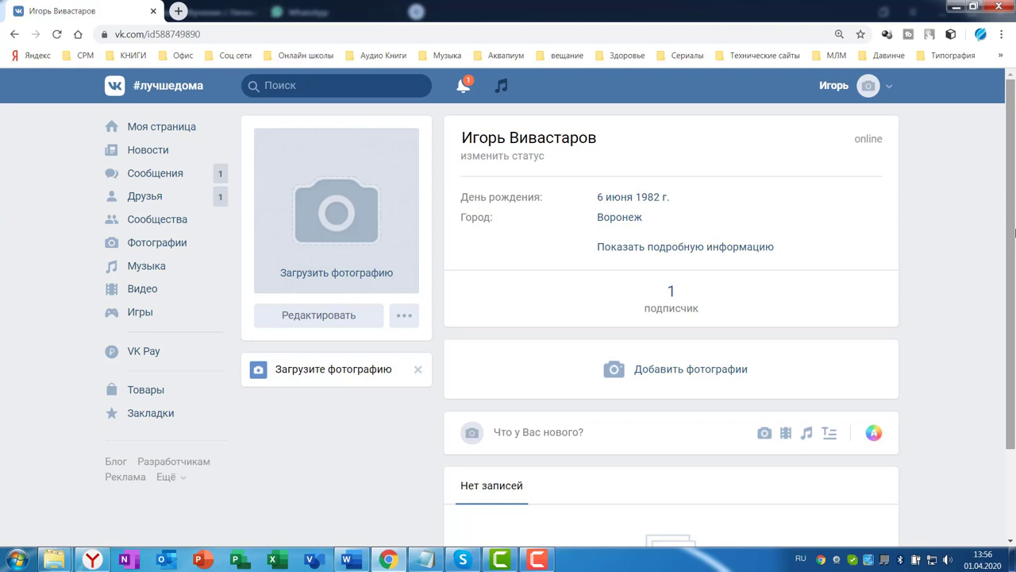
Search VKontakte for 'млм' and scroll down to the matching news posts
left_click(302, 89)
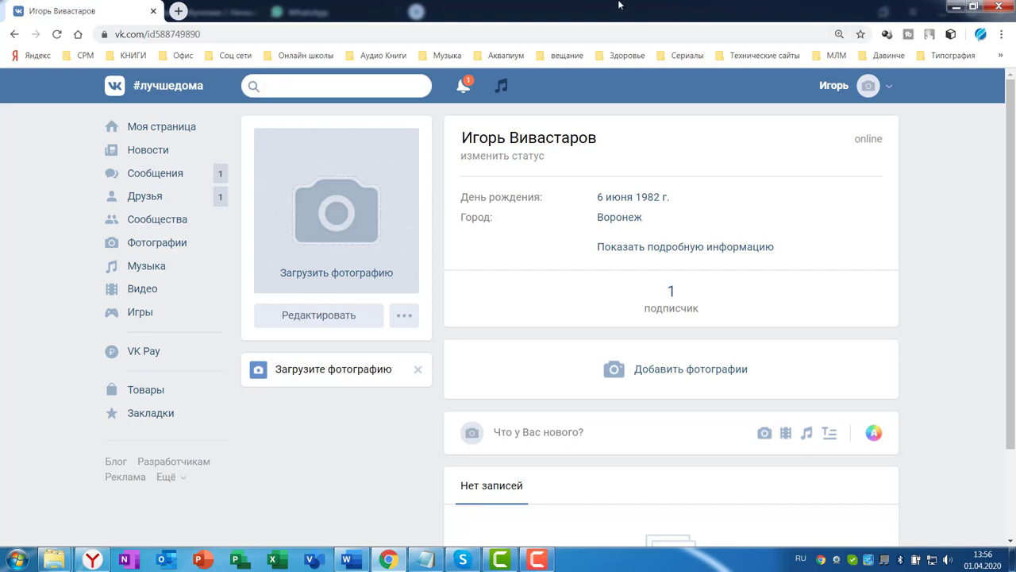
type("млм")
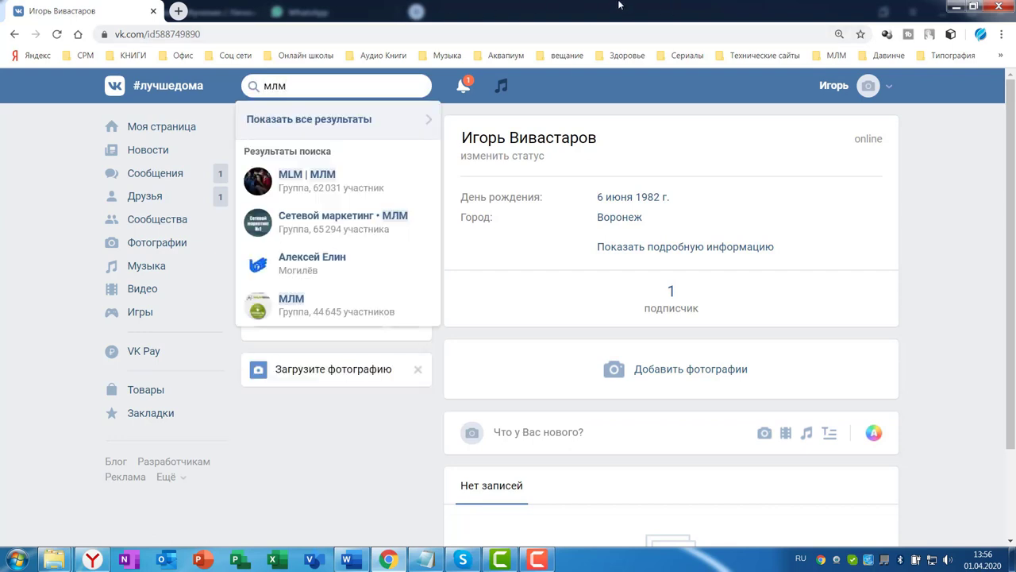
key("Return")
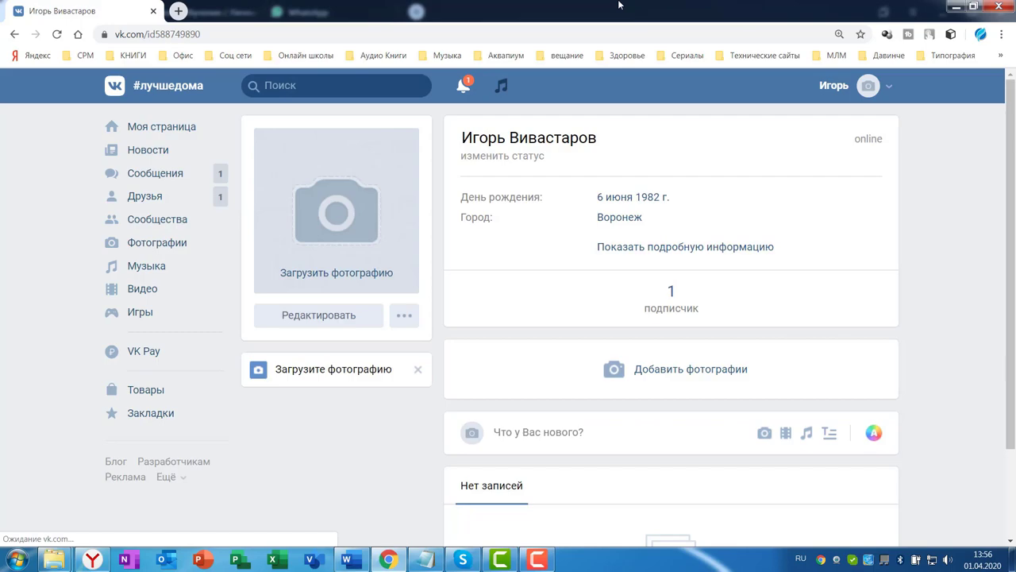
scroll(556, 302, "down", 8)
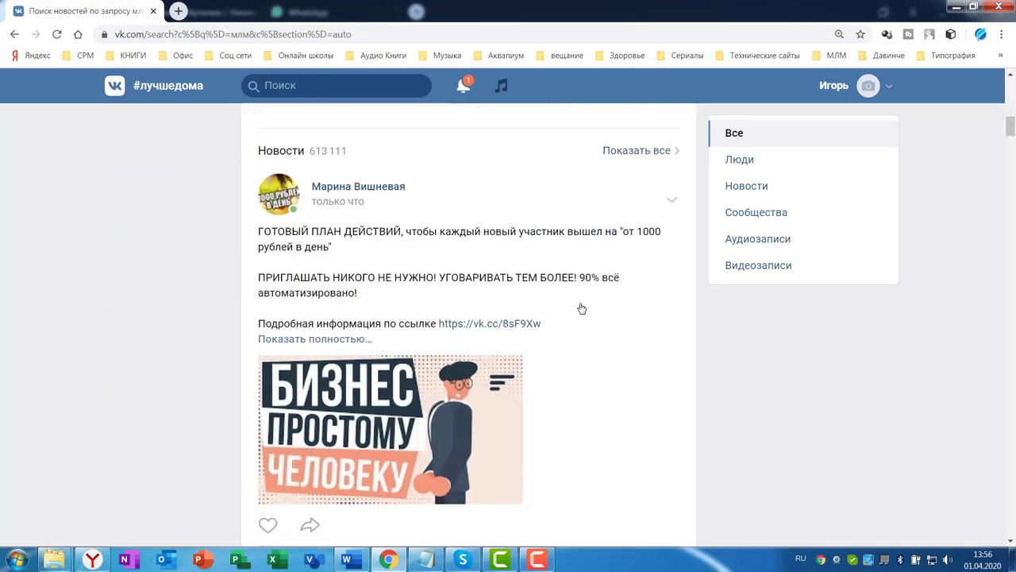
scroll(582, 308, "down", 5)
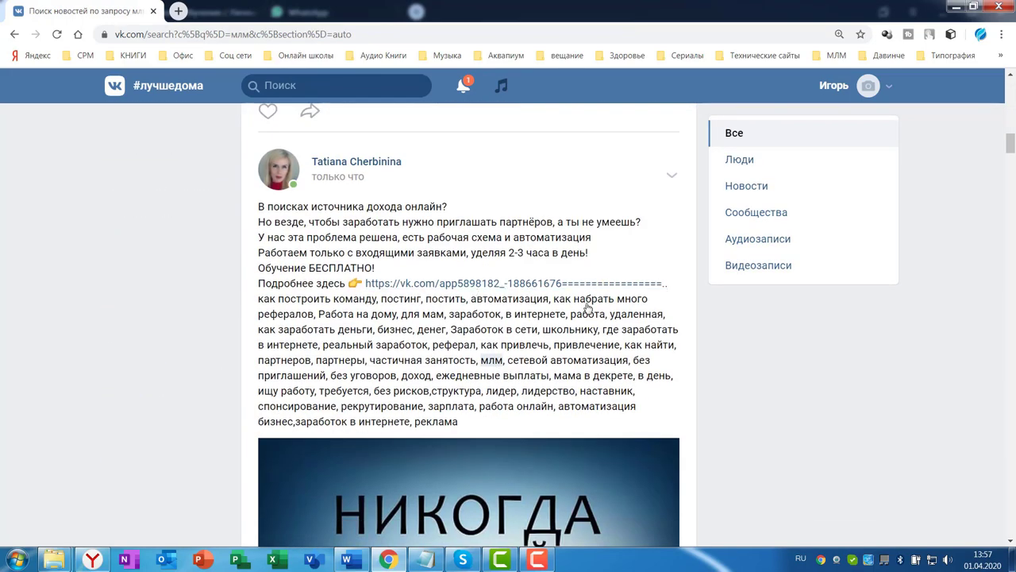
Browse the MLM post author's profile with full details expanded, then bring up the 'тексты' notepad
left_click(369, 163)
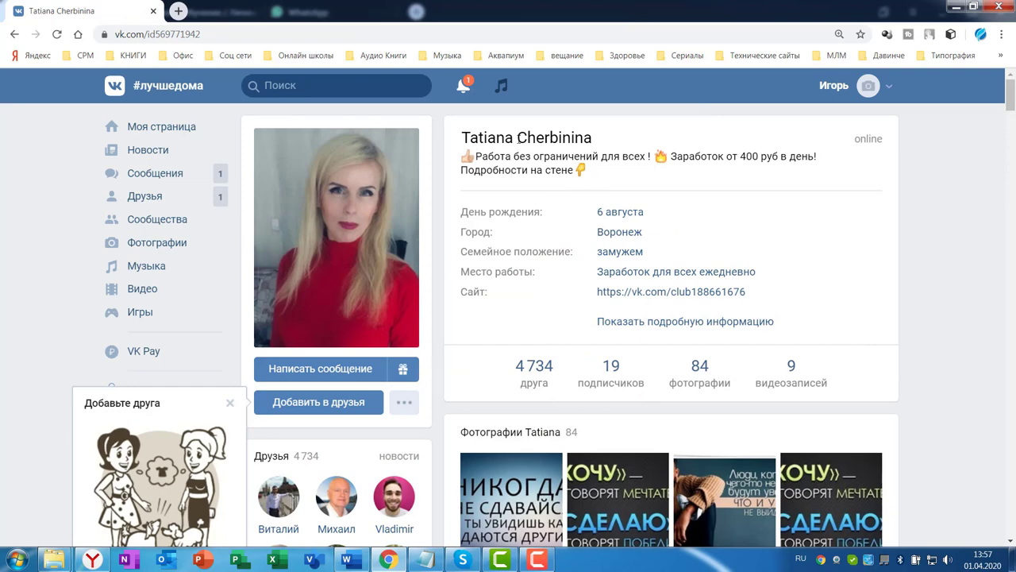
scroll(784, 216, "down", 3)
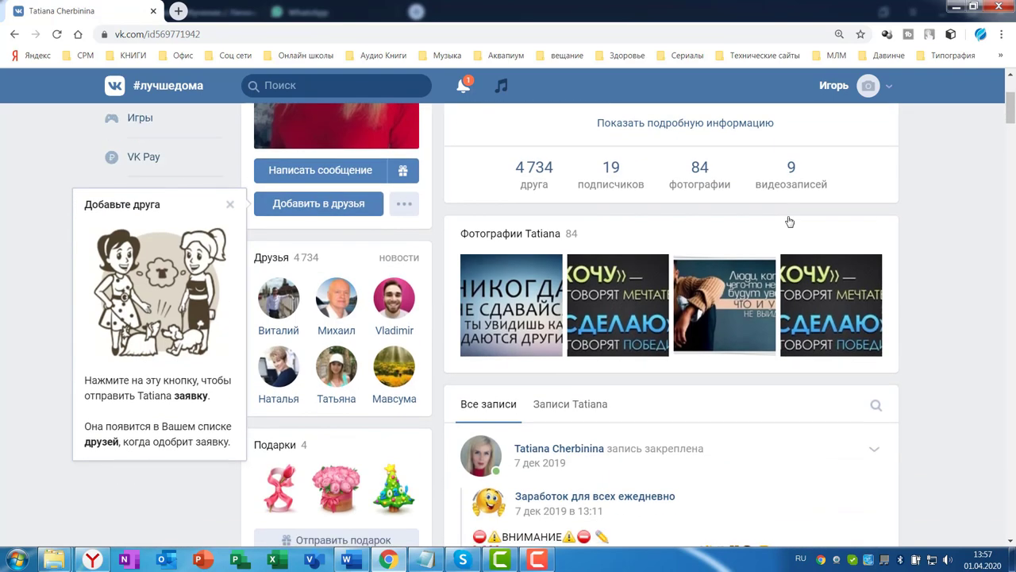
scroll(785, 219, "up", 1)
left_click(691, 196)
scroll(789, 241, "down", 1)
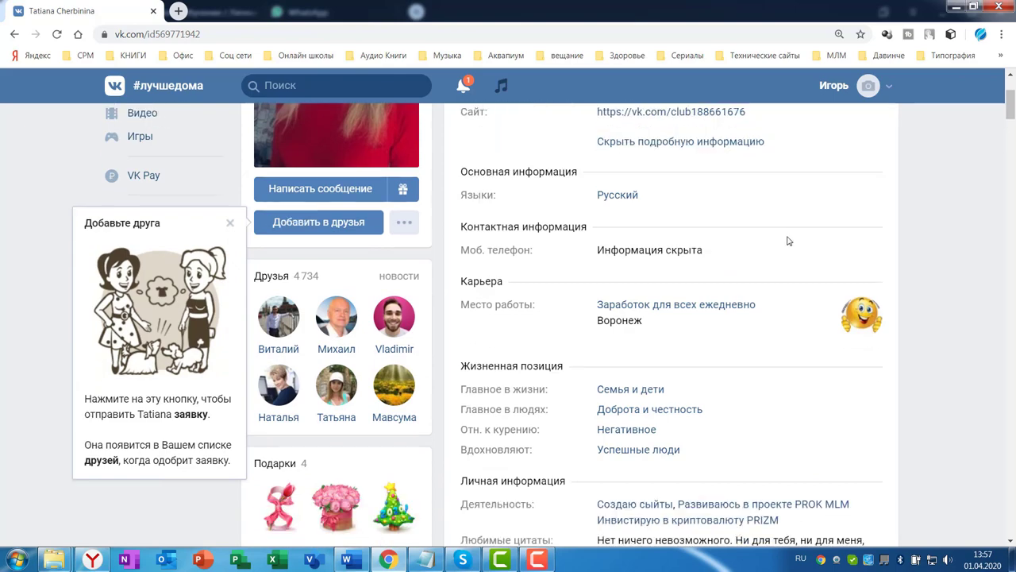
scroll(766, 270, "down", 2)
scroll(766, 270, "down", 3)
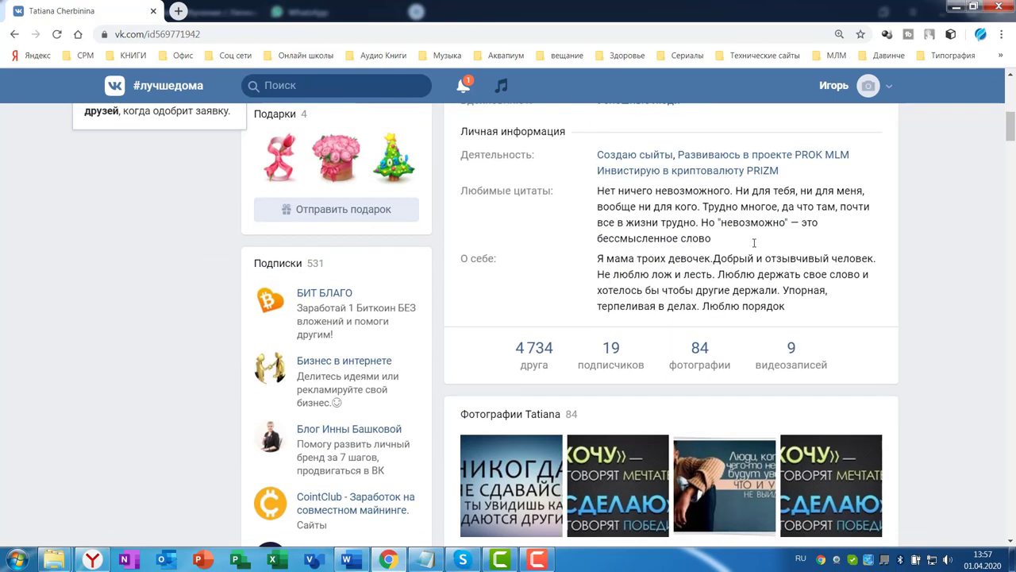
scroll(754, 243, "down", 6)
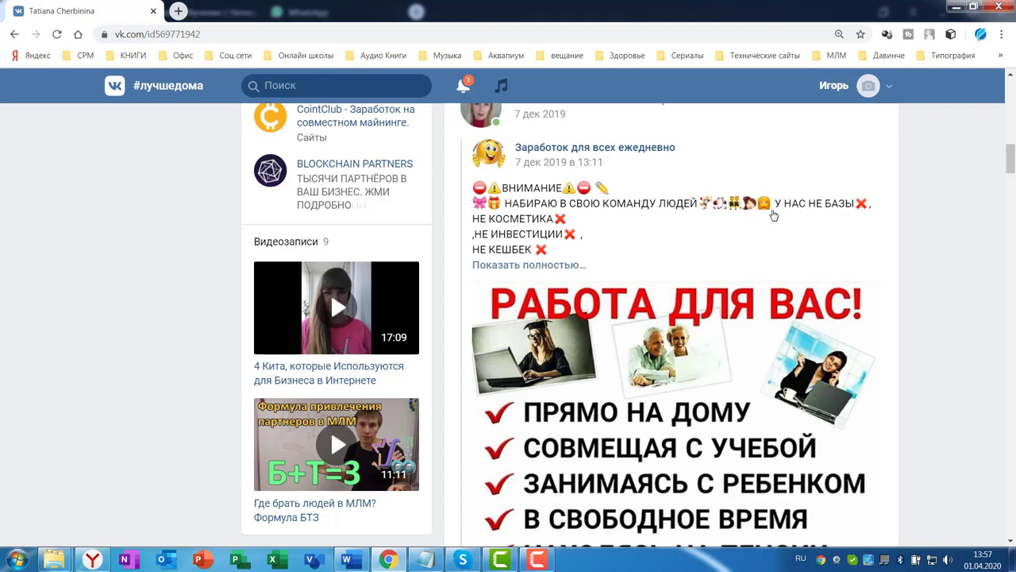
scroll(833, 204, "up", 8)
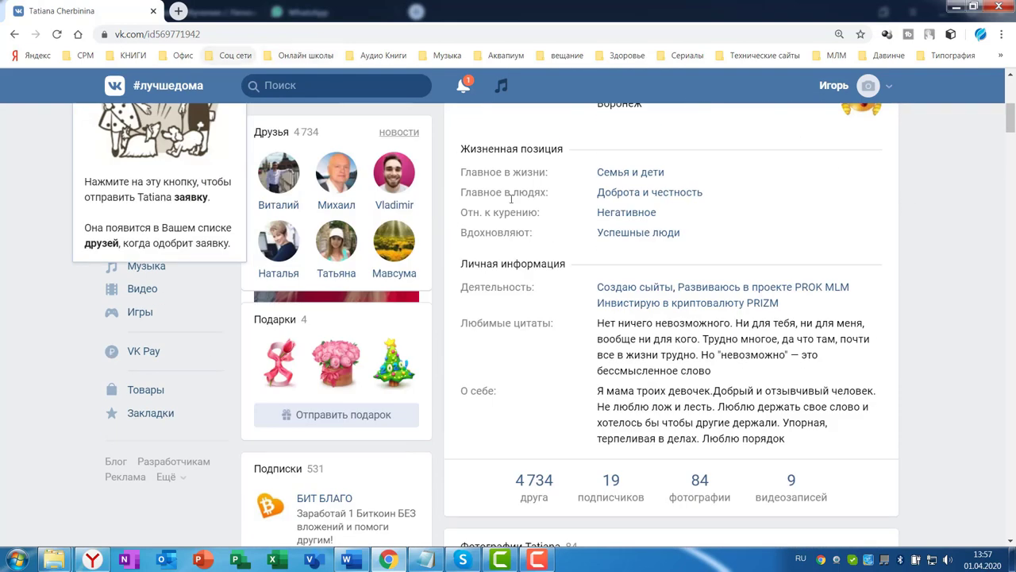
left_click(424, 560)
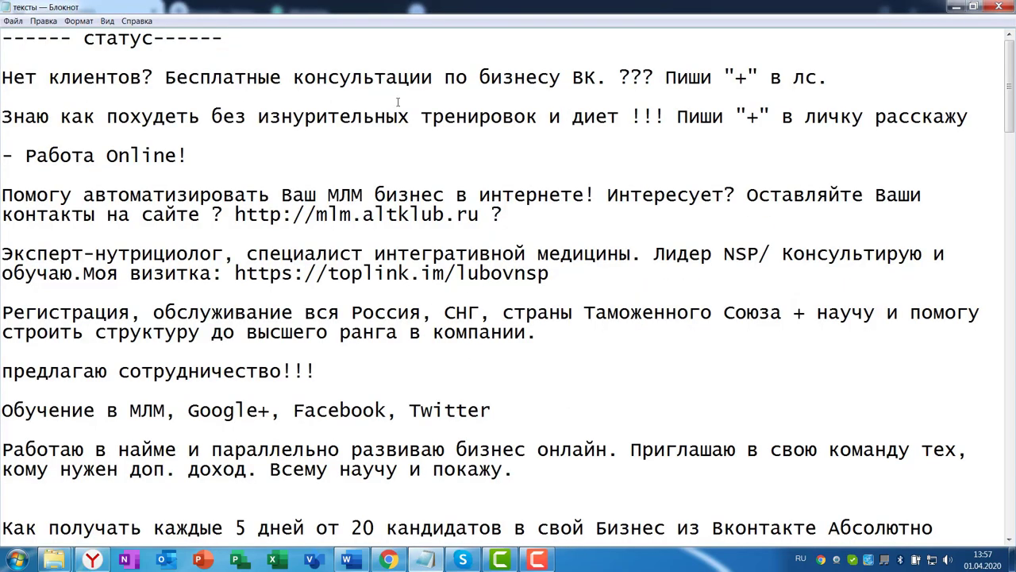
scroll(195, 69, "down", 3)
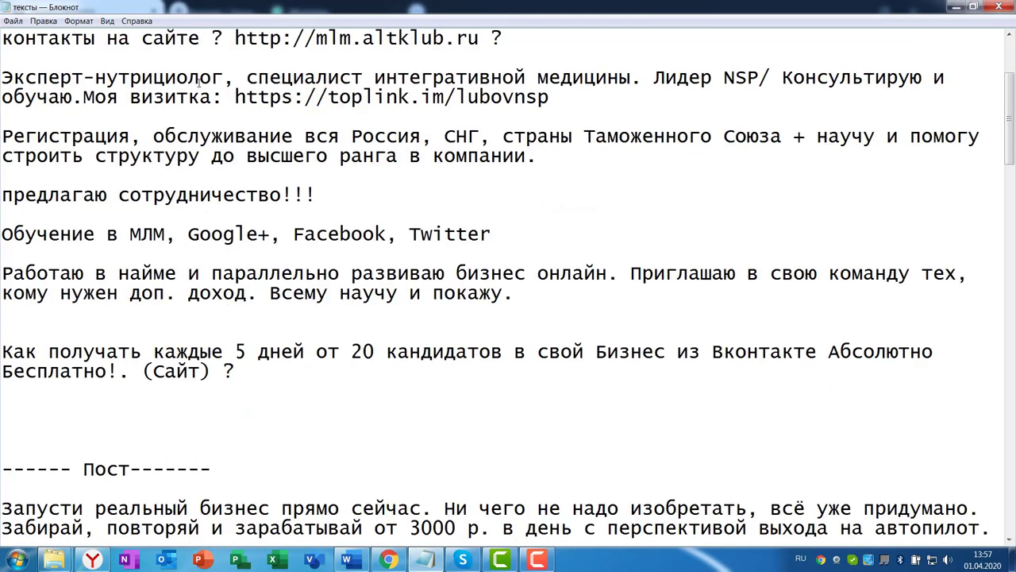
scroll(199, 86, "up", 3)
scroll(521, 284, "down", 9)
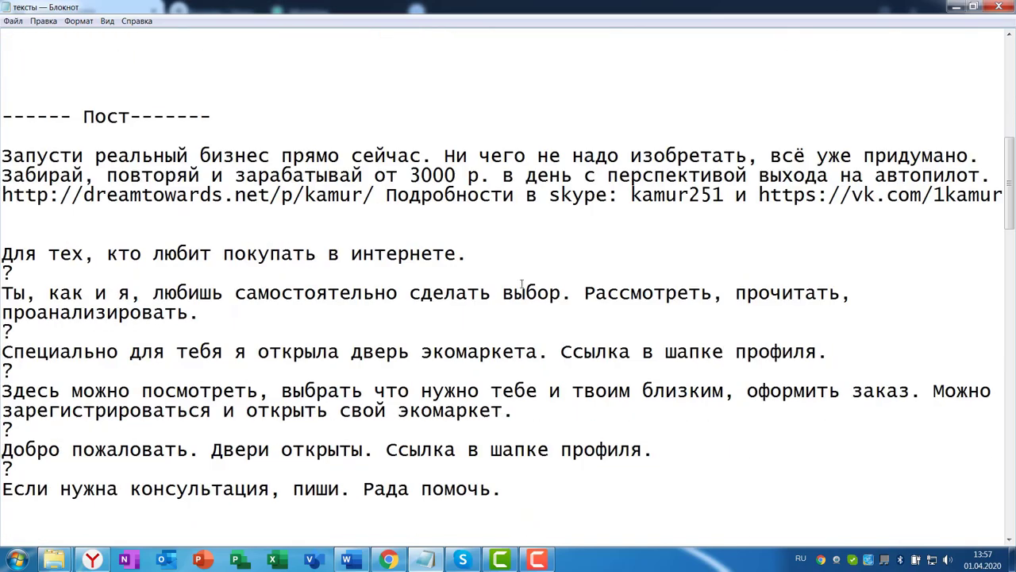
scroll(182, 194, "down", 10)
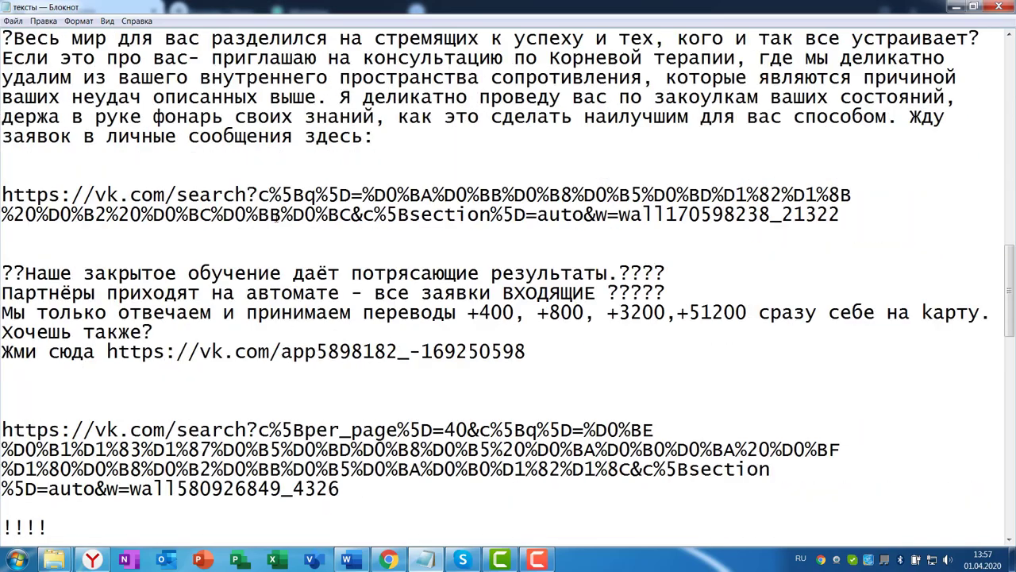
scroll(238, 207, "down", 8)
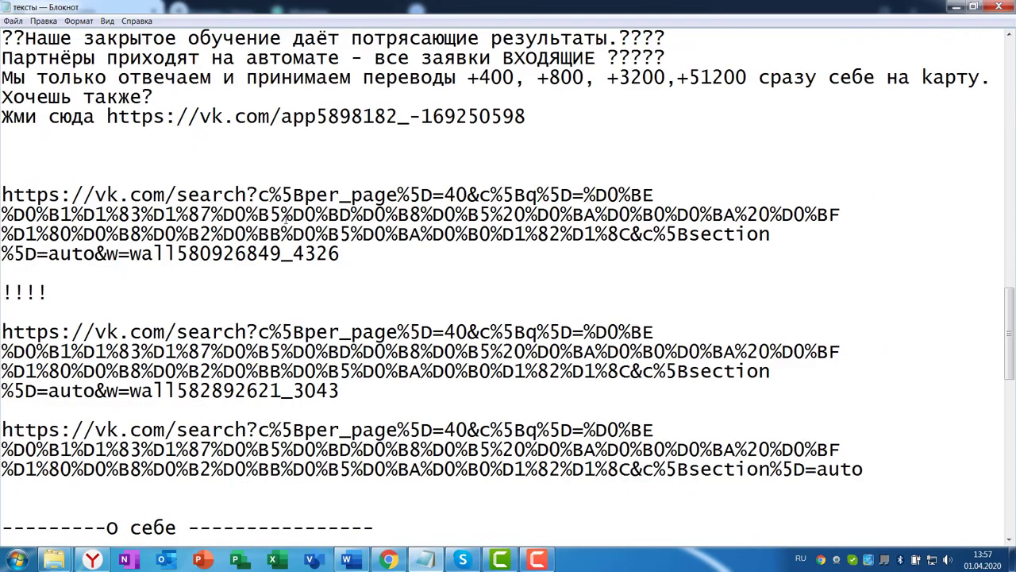
scroll(283, 226, "down", 3)
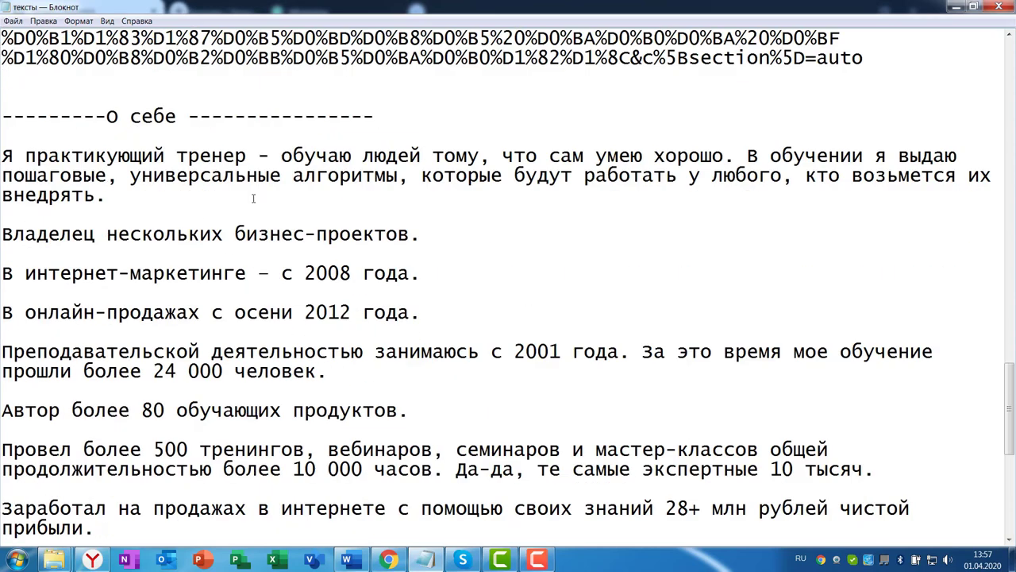
scroll(223, 151, "down", 5)
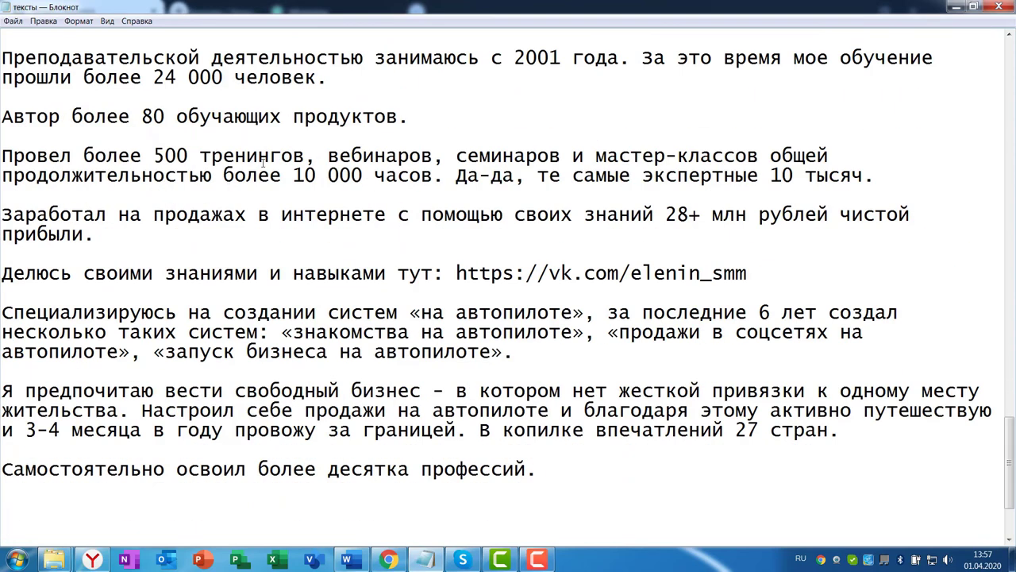
scroll(288, 190, "down", 2)
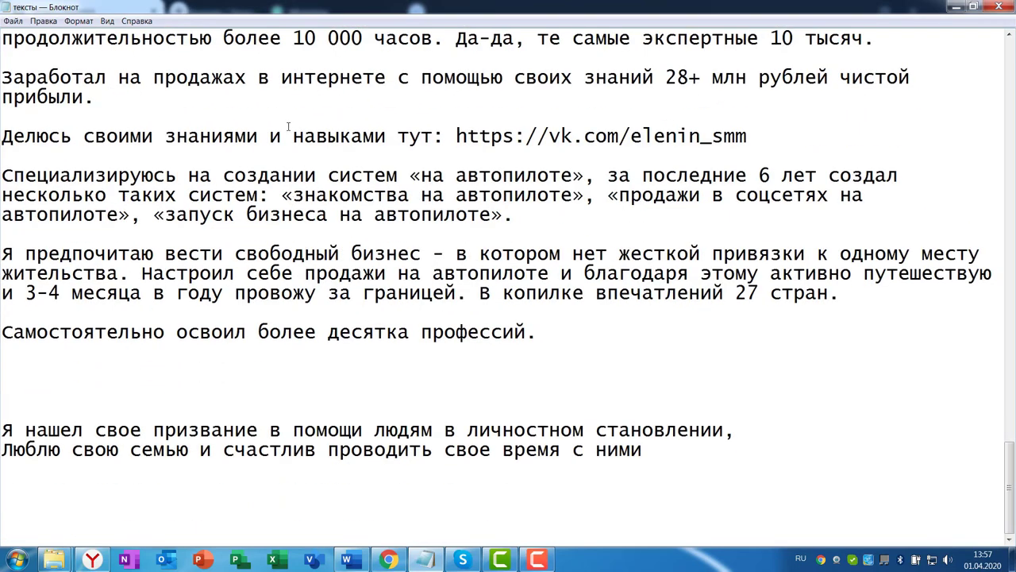
scroll(288, 127, "up", 20)
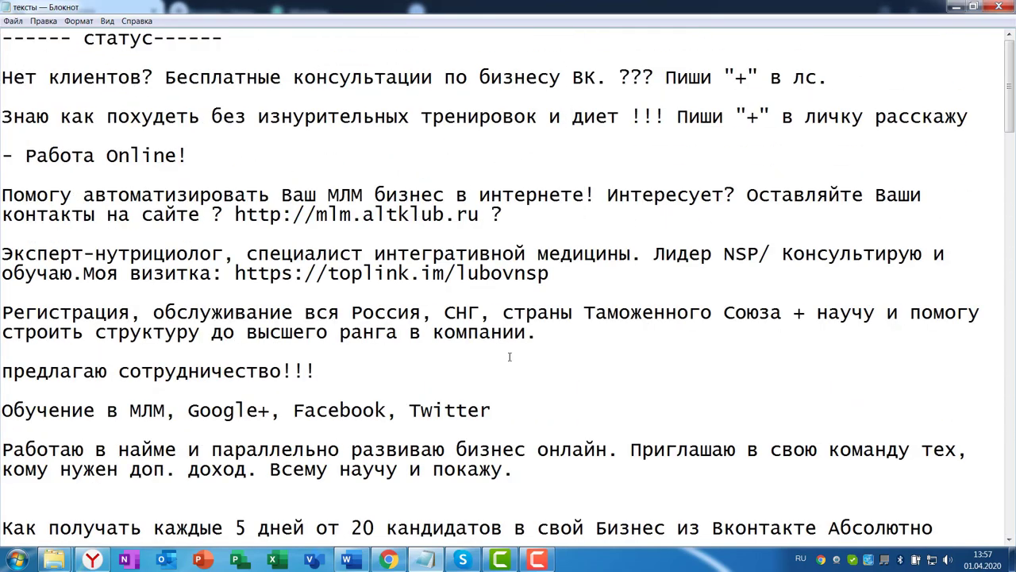
Read through the Word About-me document, dismiss the Skype notification, and return to the VK profile
key("alt+Tab")
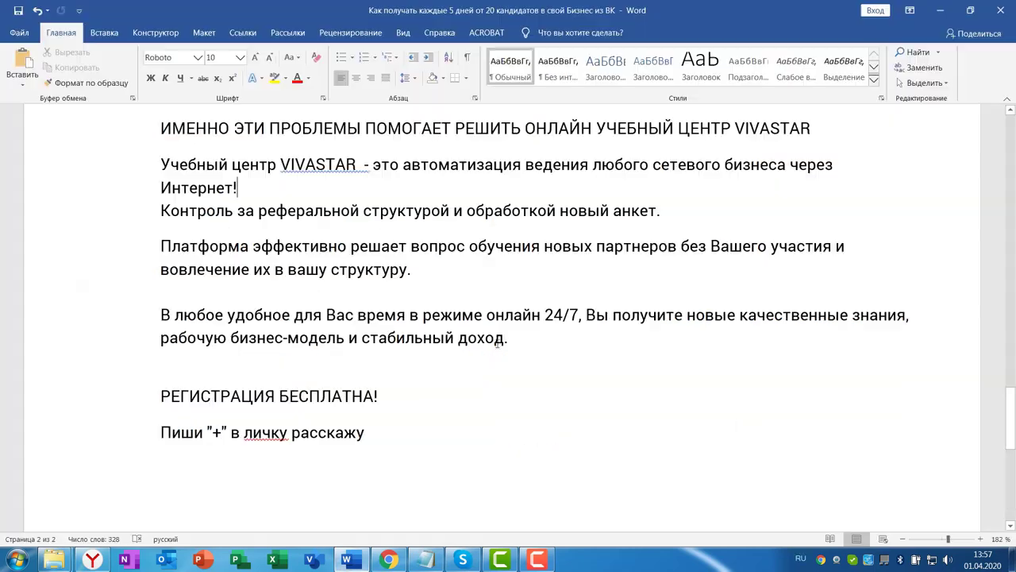
scroll(855, 318, "up", 8)
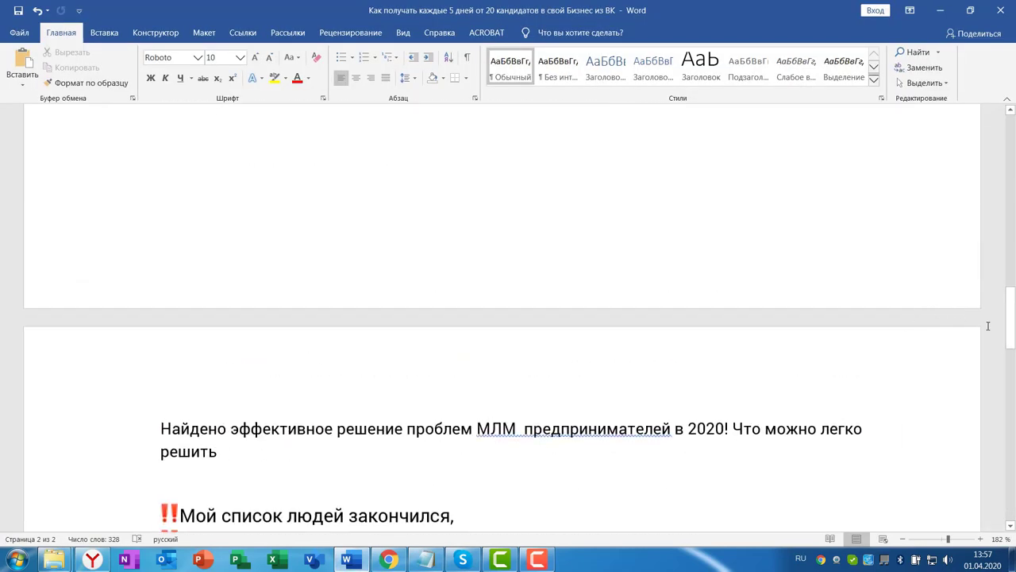
left_click_drag(1010, 319, 1010, 147)
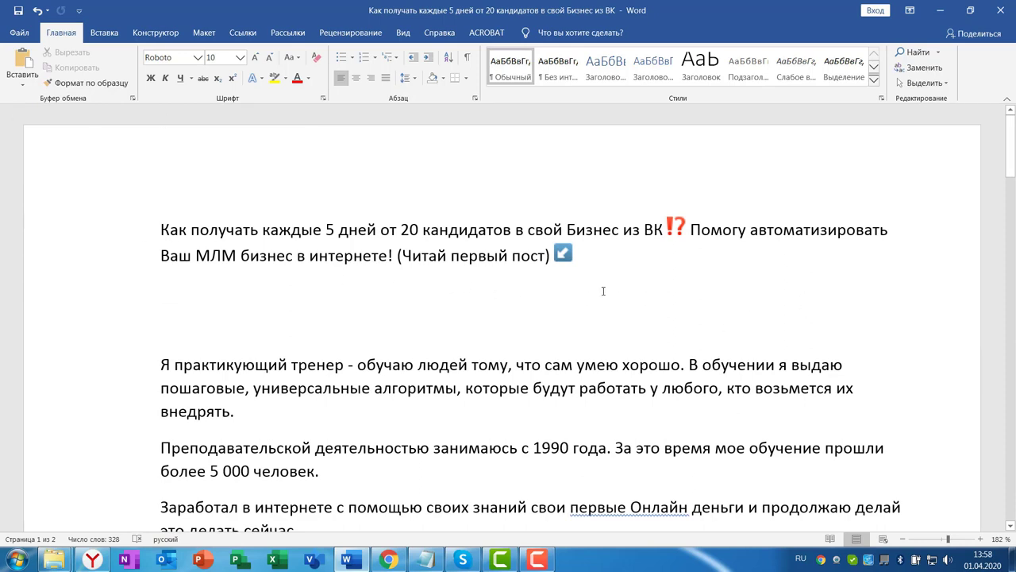
scroll(603, 291, "down", 6)
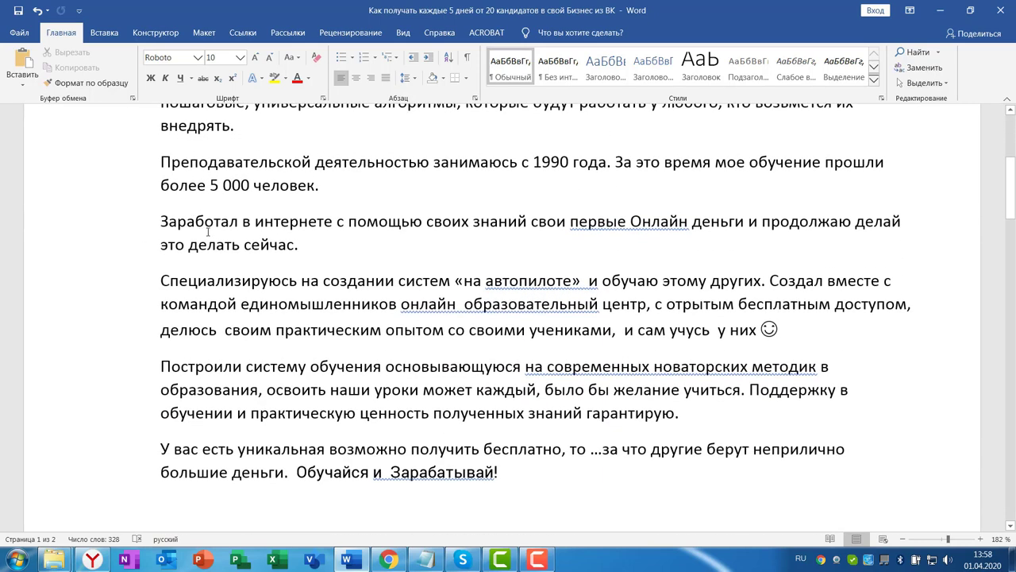
scroll(476, 333, "up", 4)
scroll(327, 206, "down", 5)
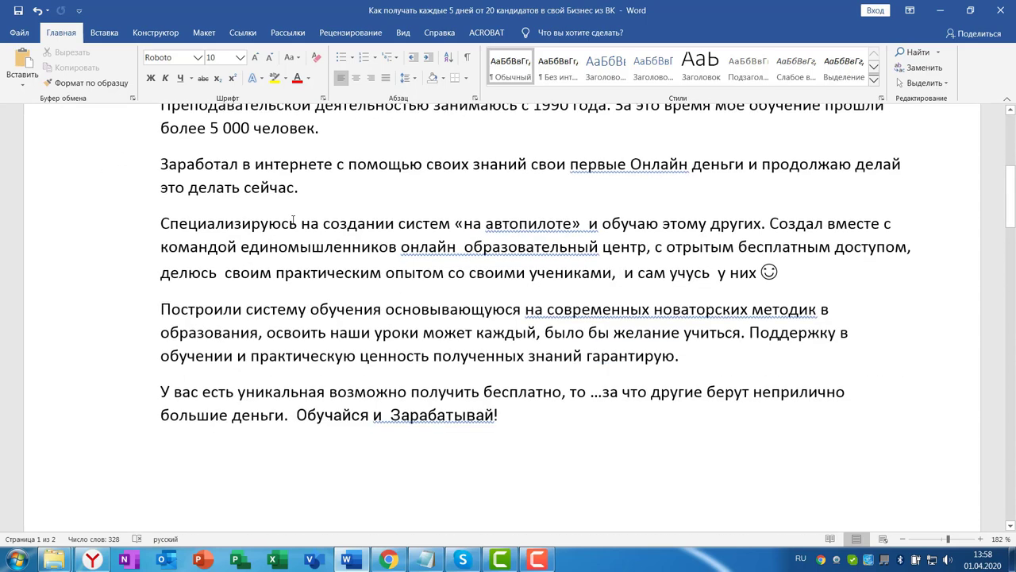
scroll(450, 270, "down", 20)
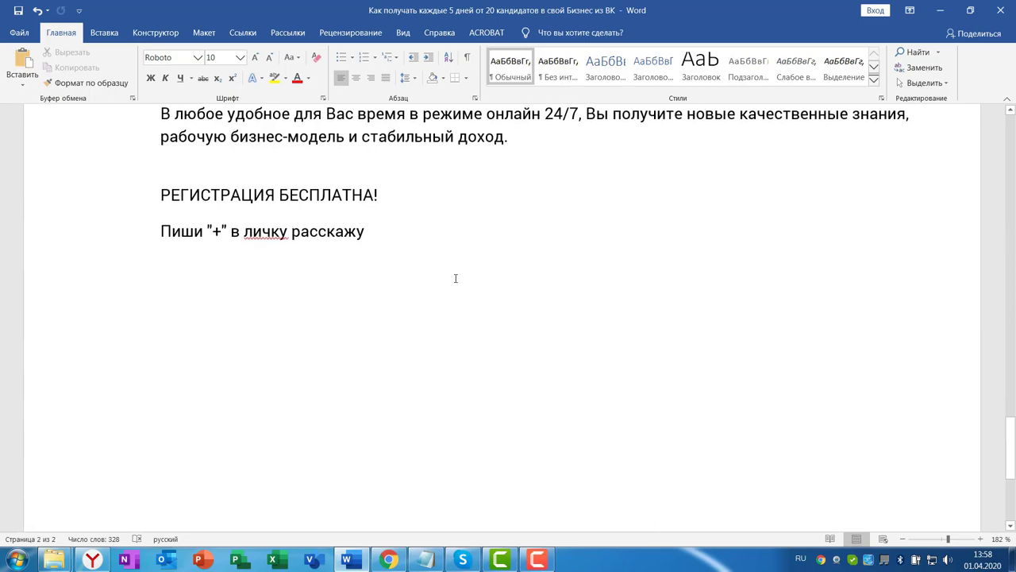
scroll(454, 277, "up", 15)
scroll(455, 269, "up", 15)
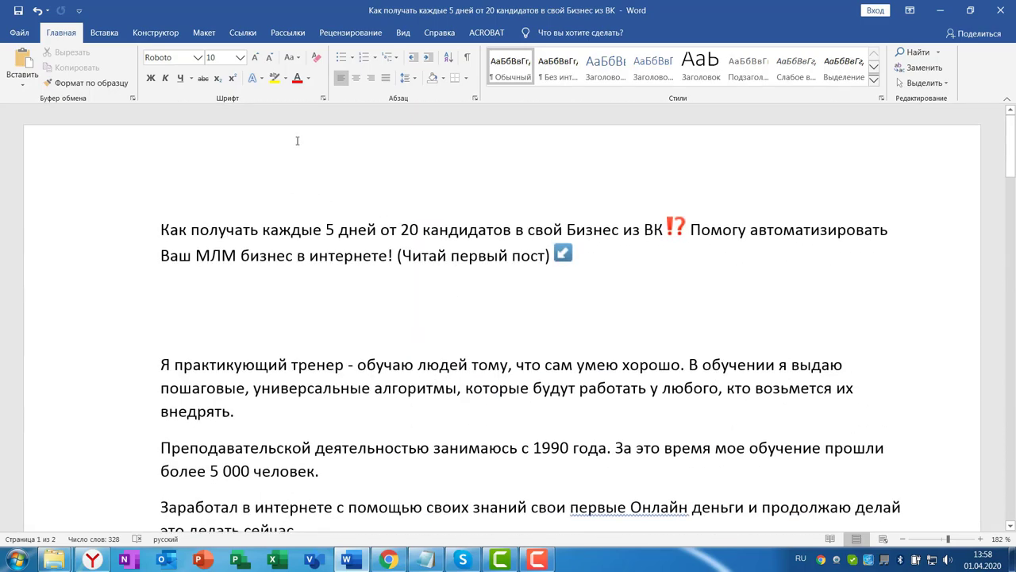
left_click(1006, 481)
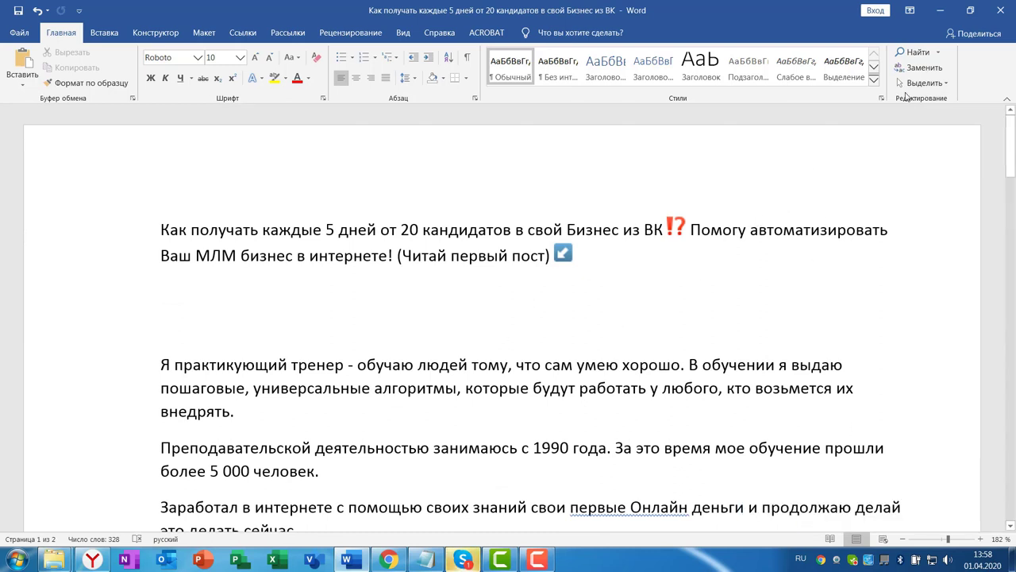
left_click(388, 560)
scroll(958, 248, "up", 5)
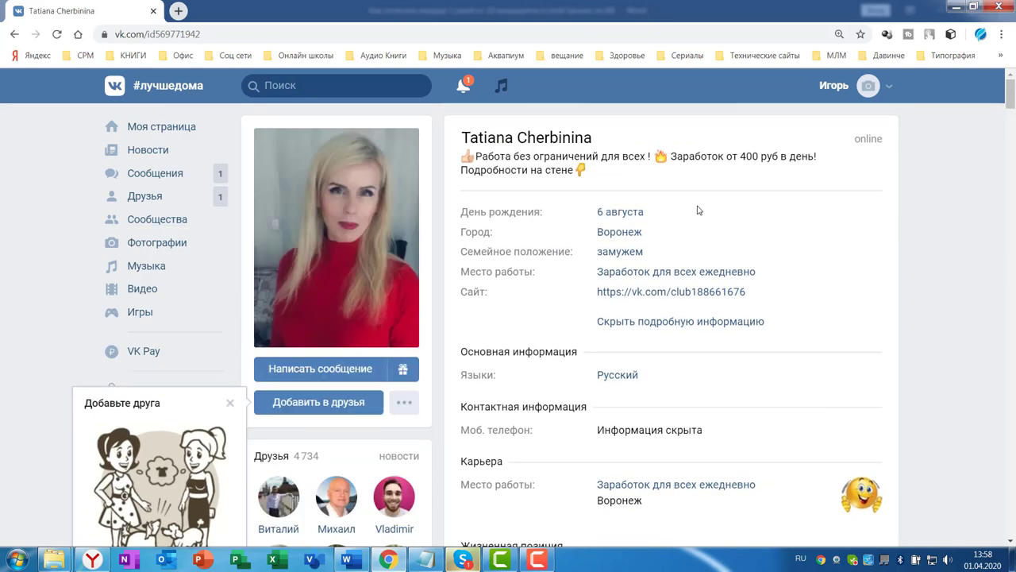
left_click(162, 129)
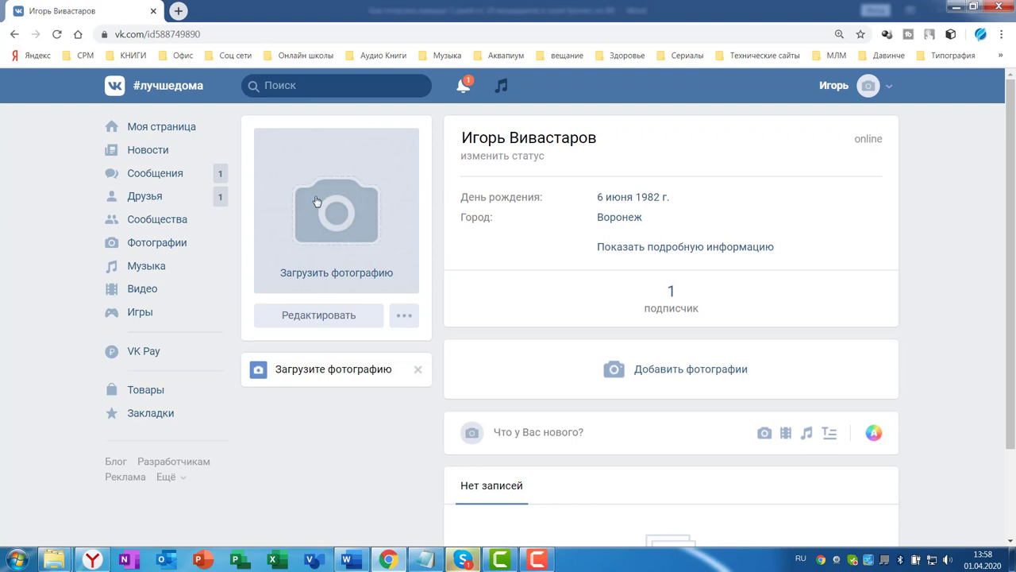
left_click(54, 558)
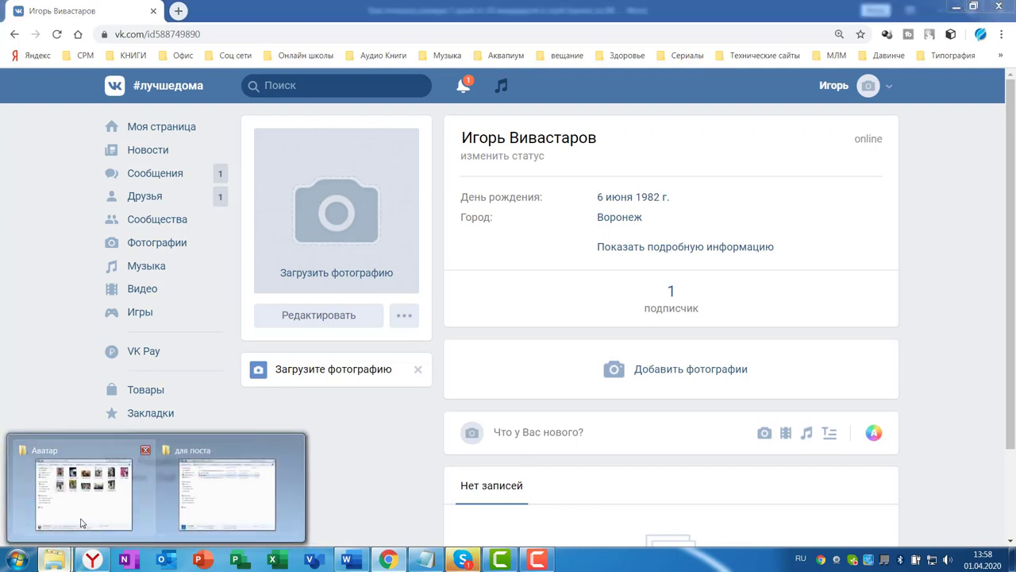
left_click(81, 515)
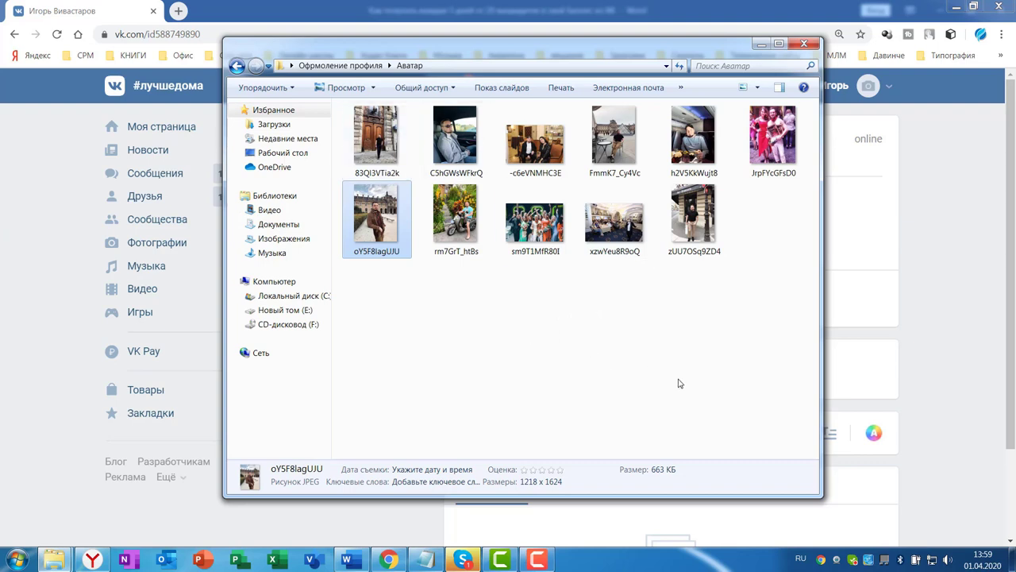
left_click(1013, 224)
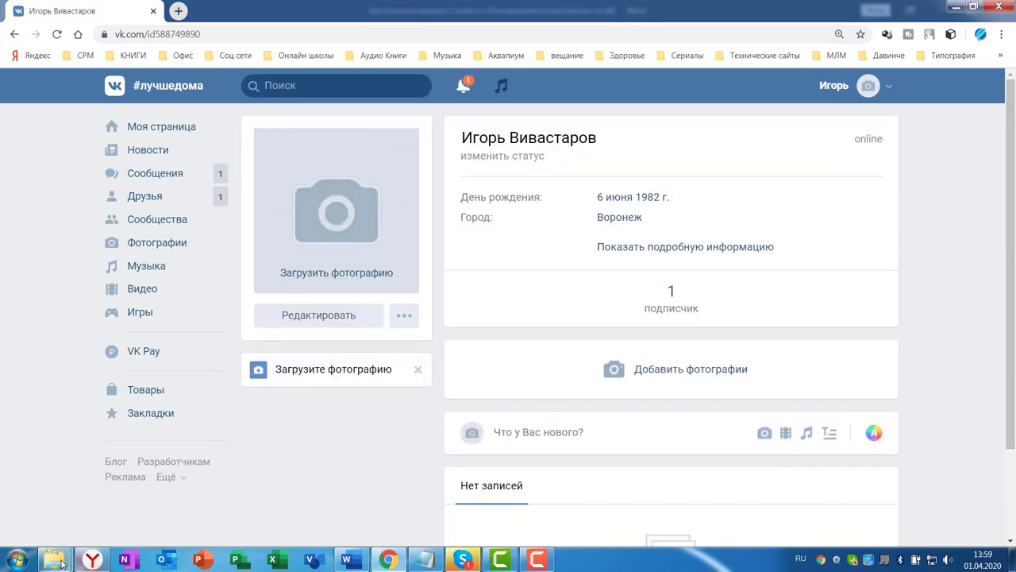
Scroll through the Adobe Photoshop Lightroom page's features and plans, including the 499 руб./мес. offer
mouse_move(53, 559)
left_click(84, 488)
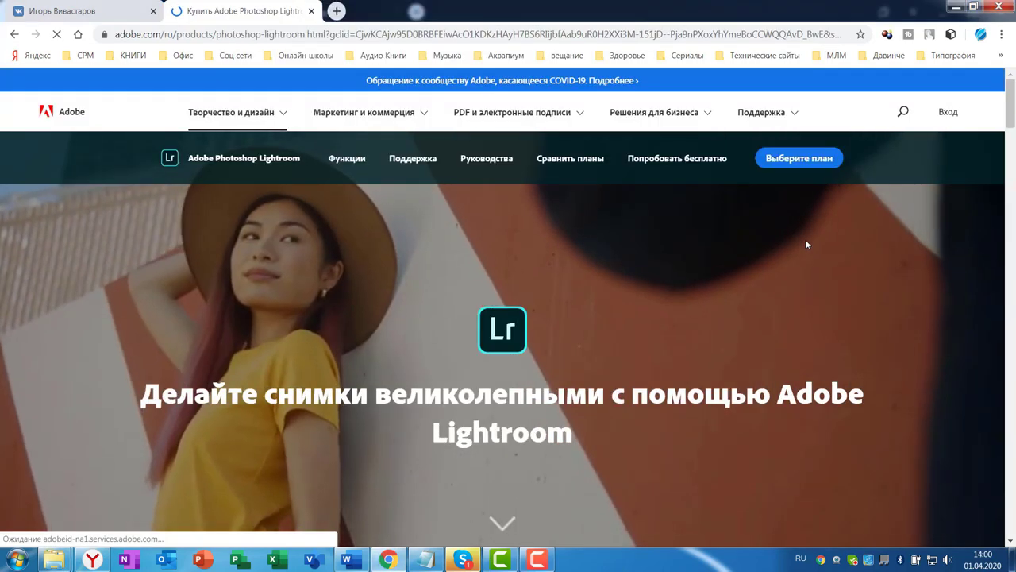
scroll(831, 250, "down", 8)
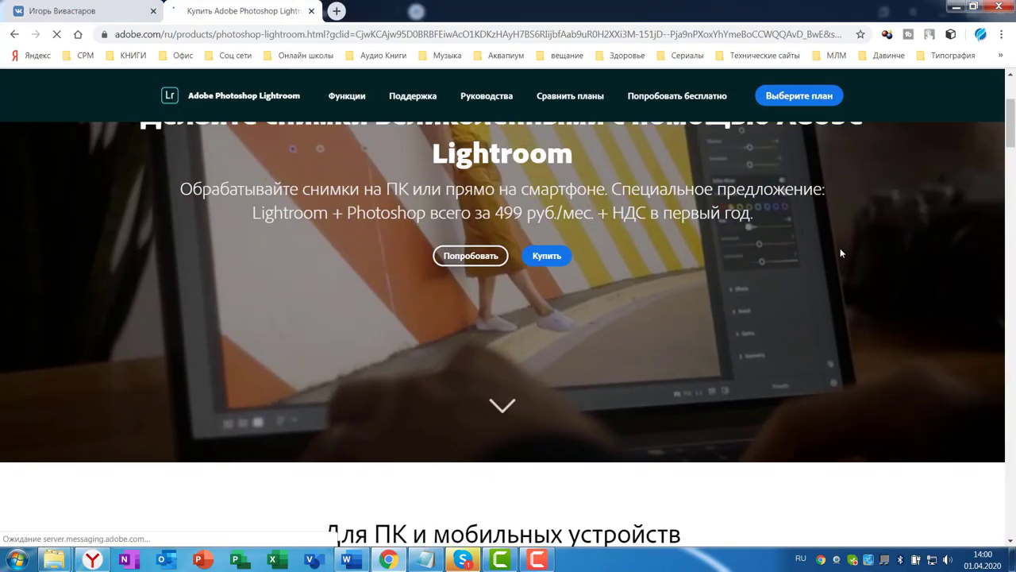
scroll(846, 254, "down", 7)
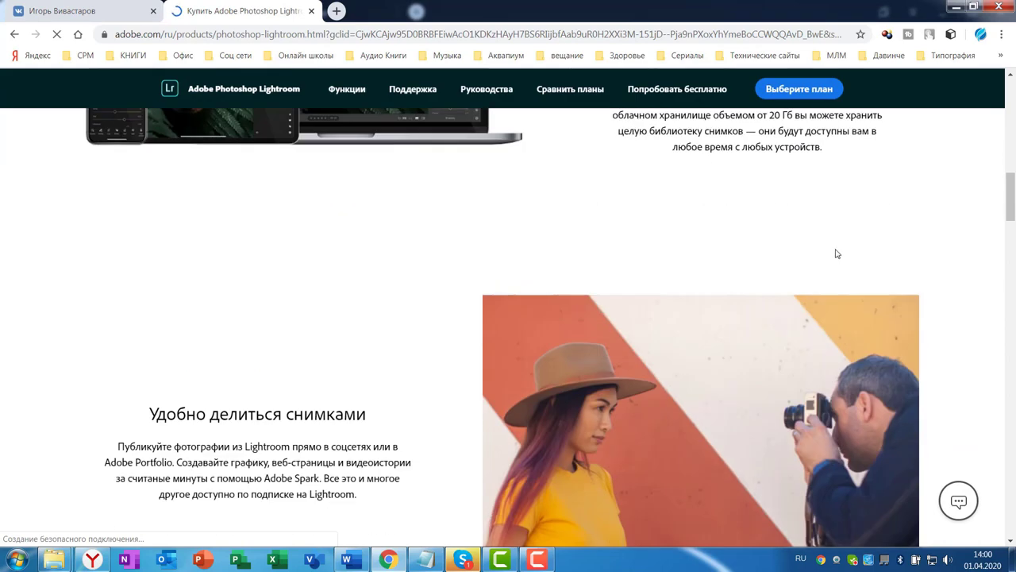
scroll(826, 250, "down", 6)
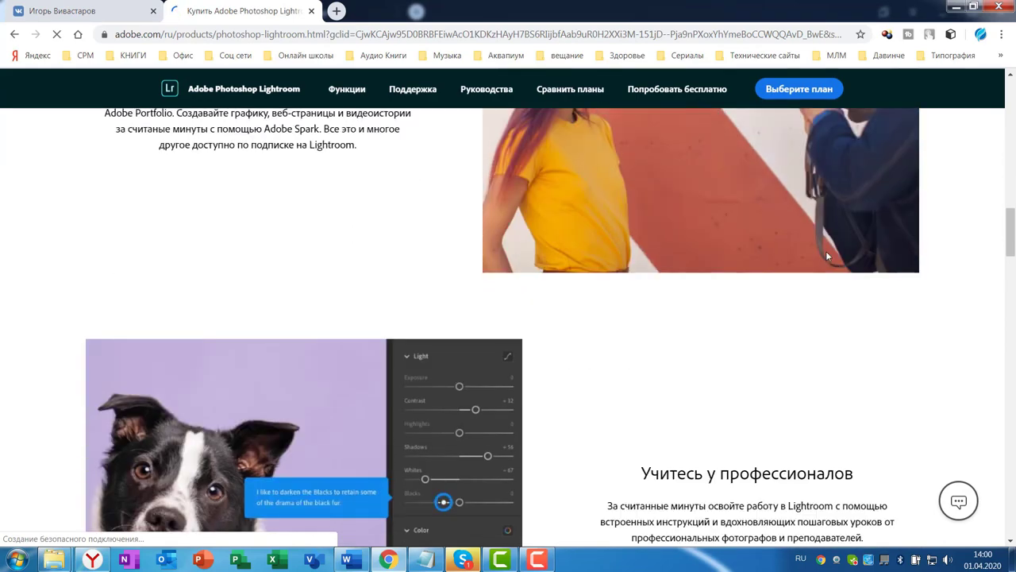
scroll(870, 267, "down", 1)
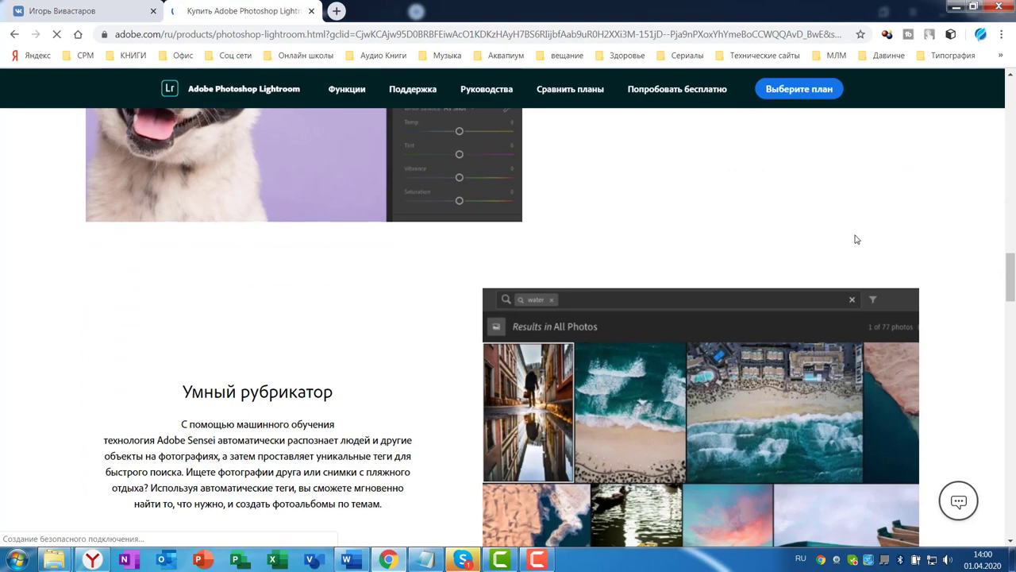
scroll(853, 242, "down", 7)
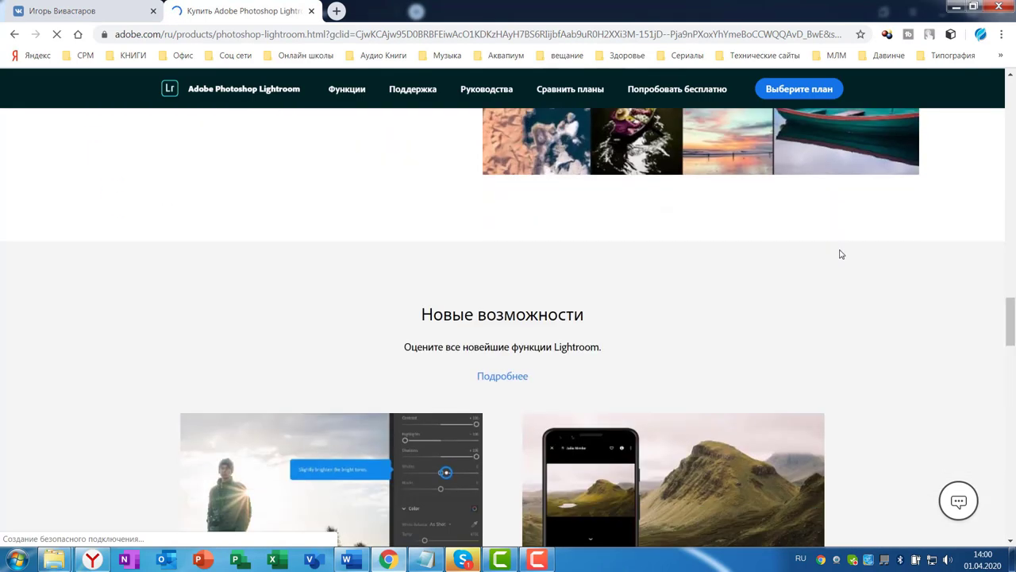
scroll(857, 250, "down", 1)
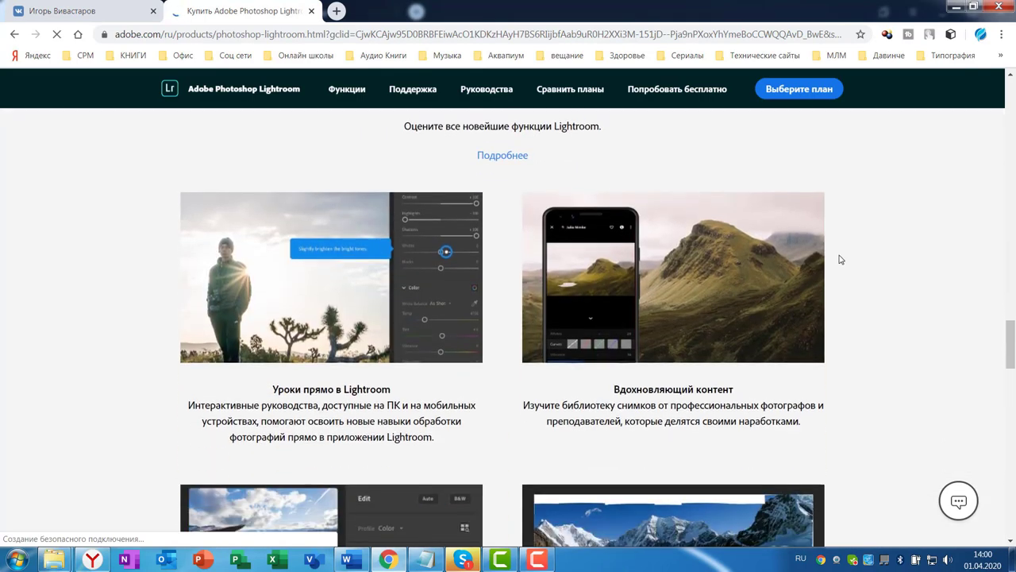
scroll(877, 261, "down", 3)
scroll(885, 262, "down", 3)
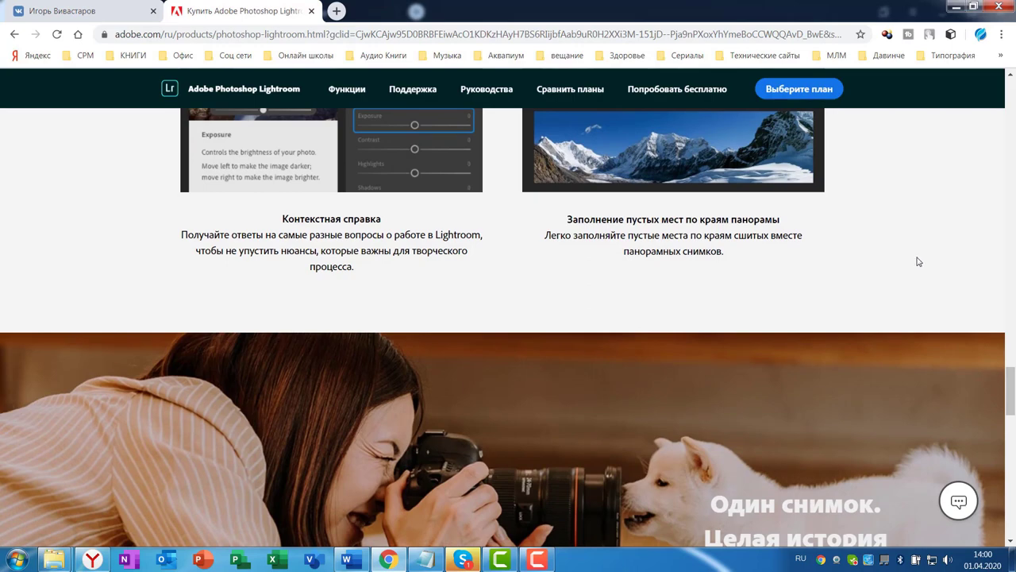
scroll(918, 261, "down", 15)
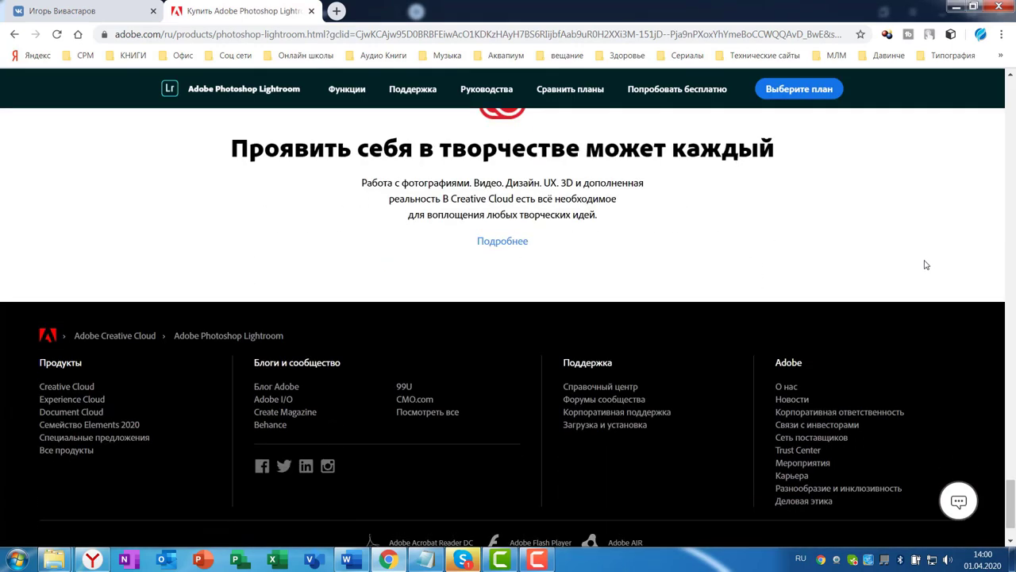
scroll(905, 249, "up", 10)
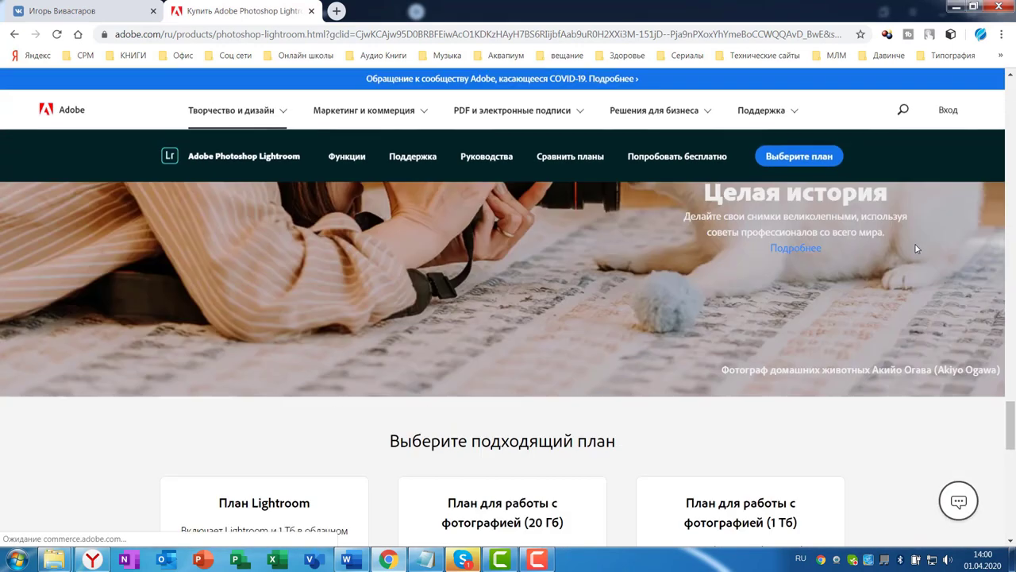
scroll(917, 249, "up", 15)
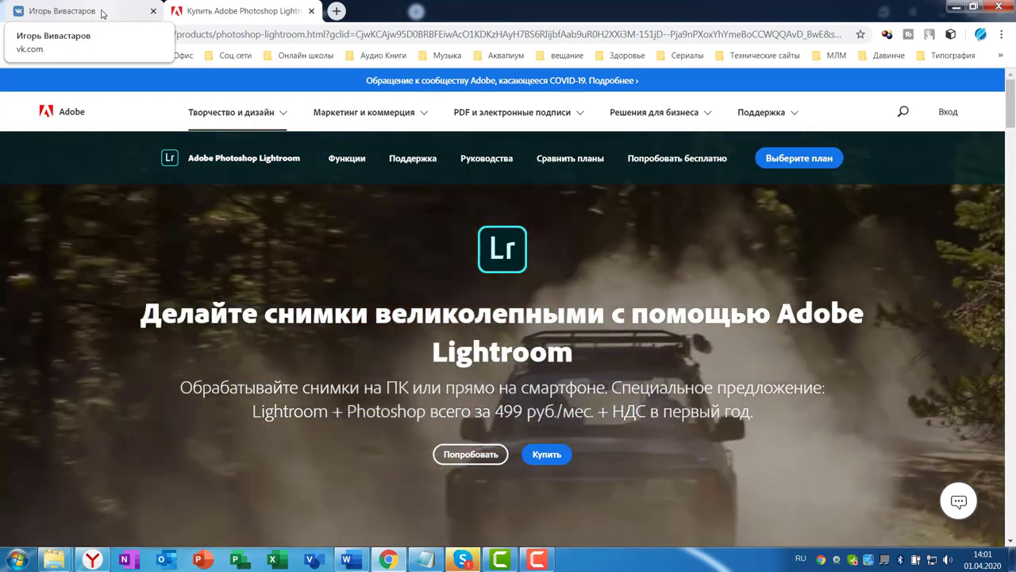
Open the photo 83QI3VTia2k from the Аватар folder in Paint
left_click(101, 14)
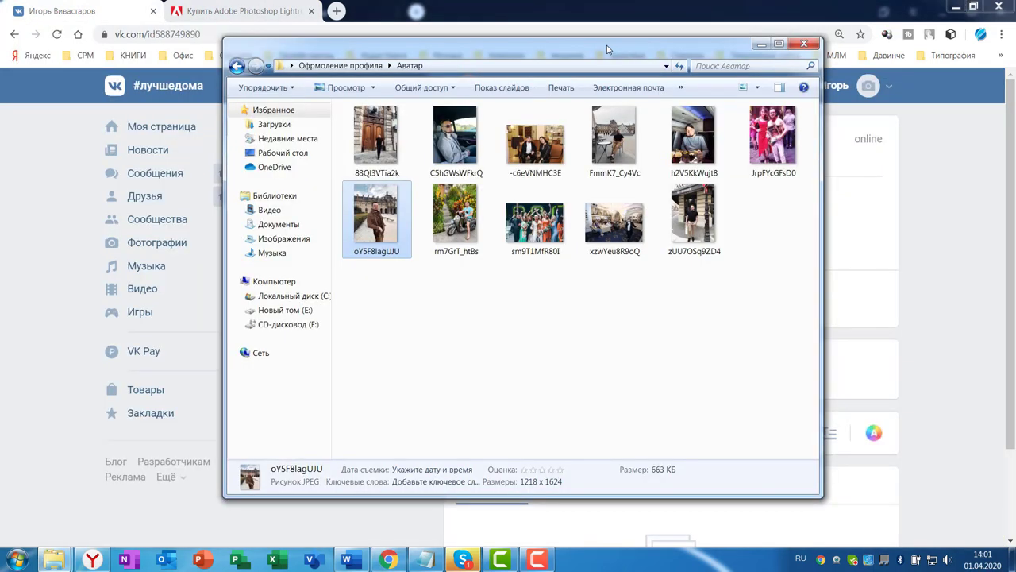
left_click_drag(607, 49, 659, 49)
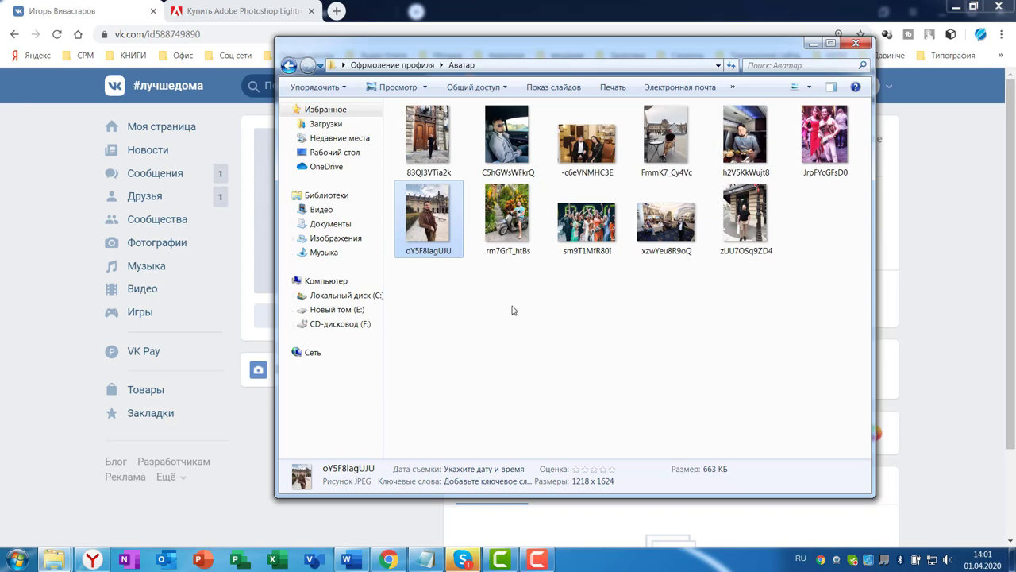
left_click(451, 182)
left_click(438, 139)
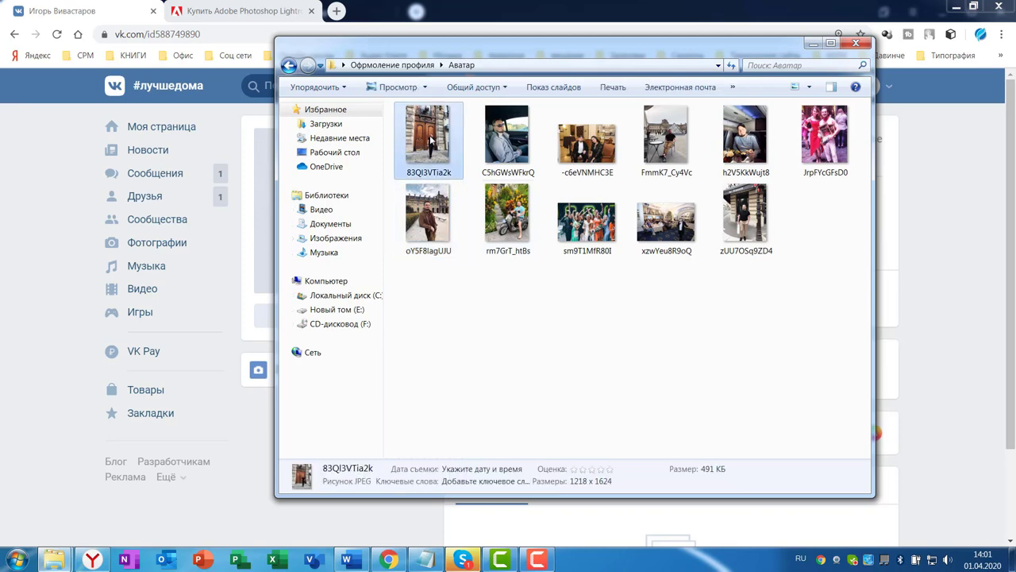
right_click(431, 138)
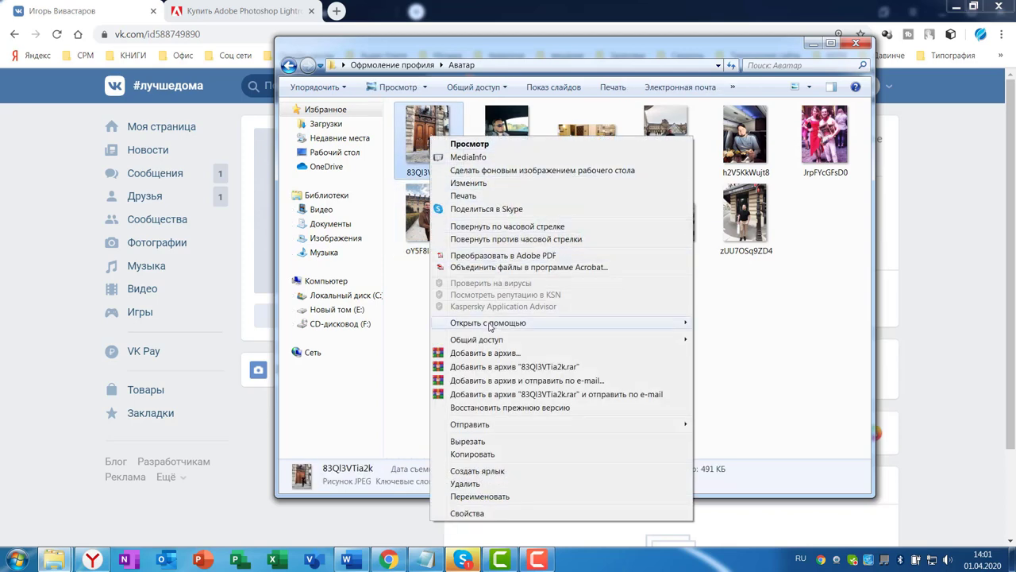
mouse_move(489, 324)
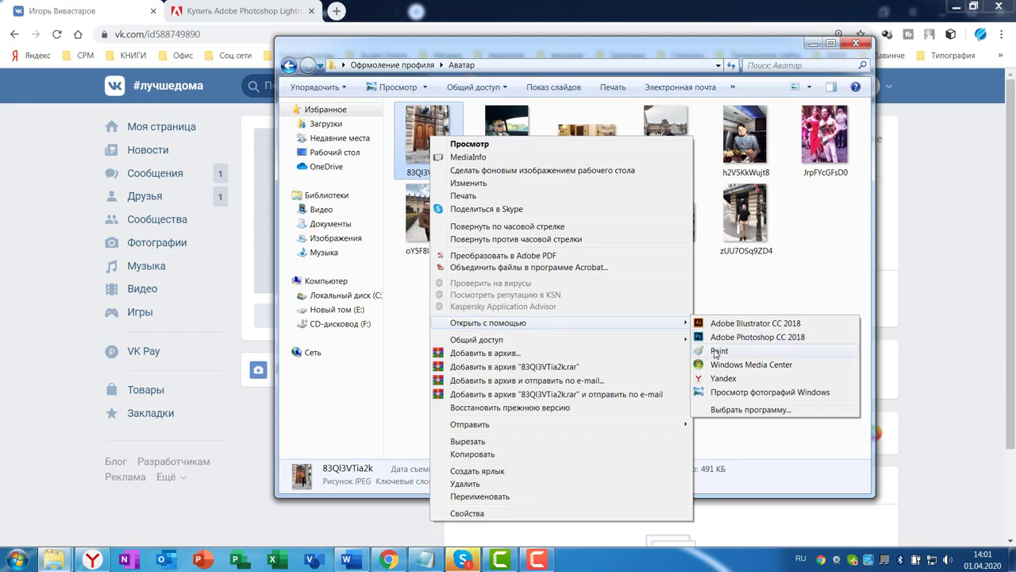
left_click(717, 352)
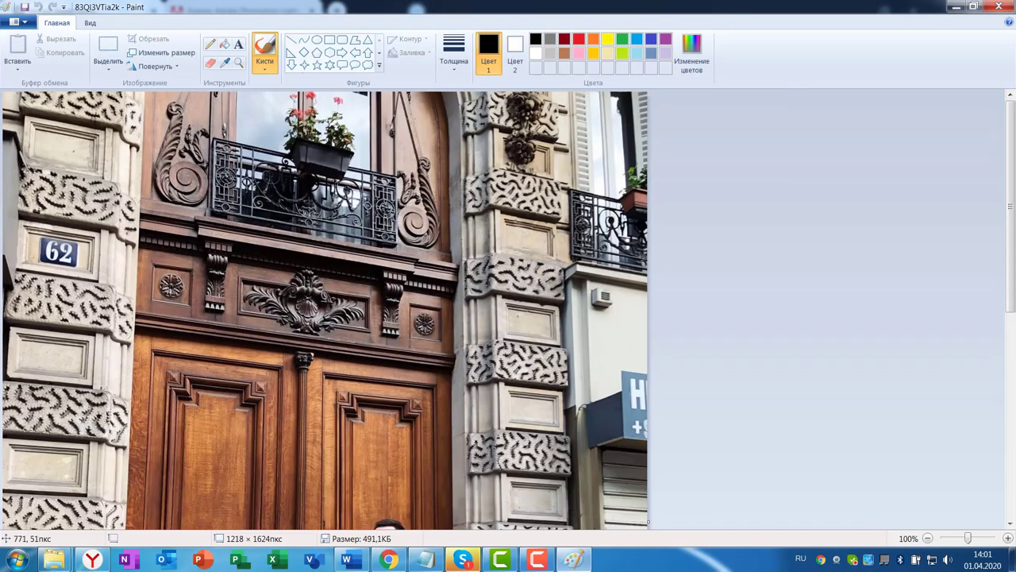
Zoom out and crop the photo to a 543 × 809 px area around the man in black
left_click(90, 23)
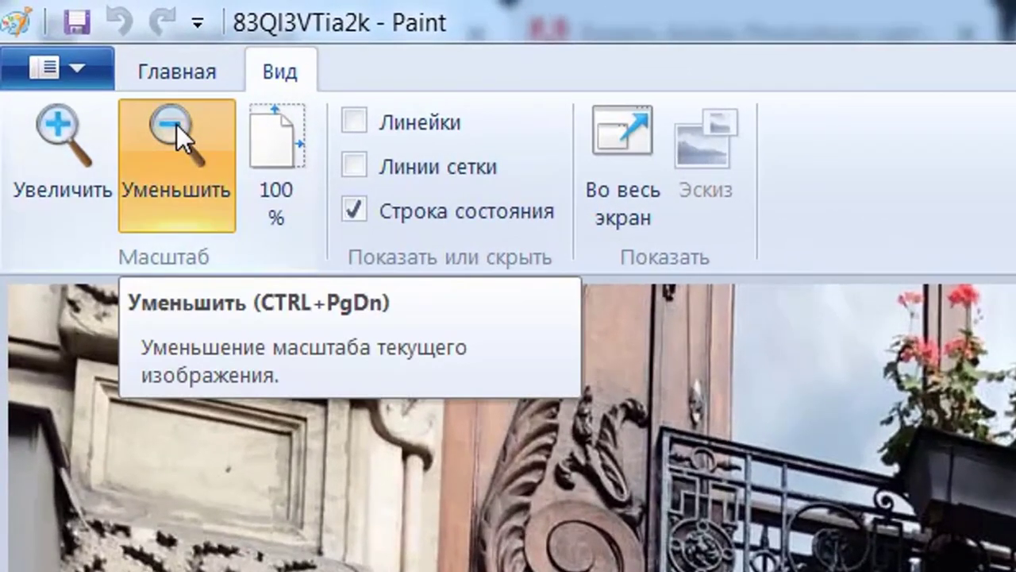
left_click(66, 50)
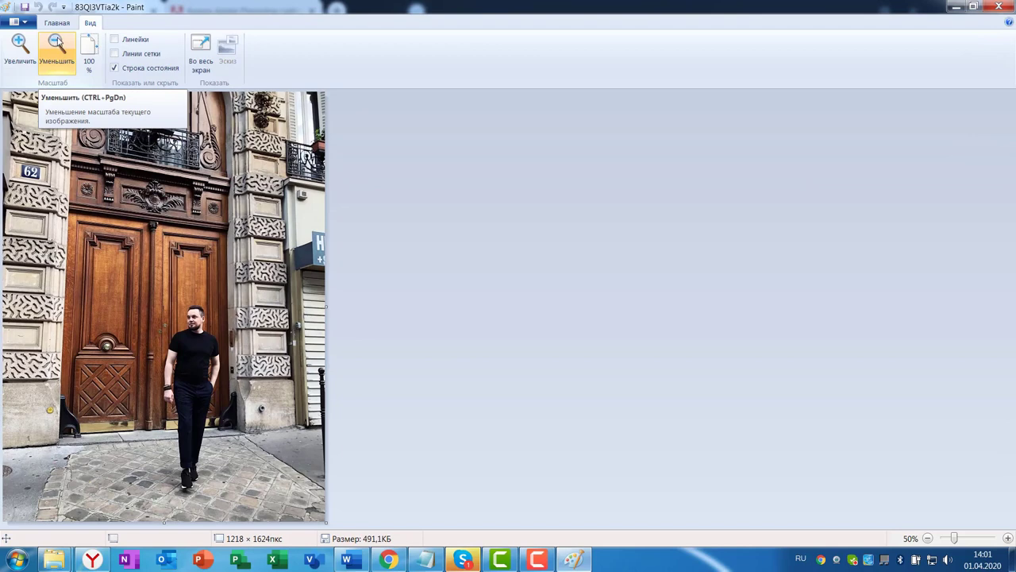
left_click(54, 23)
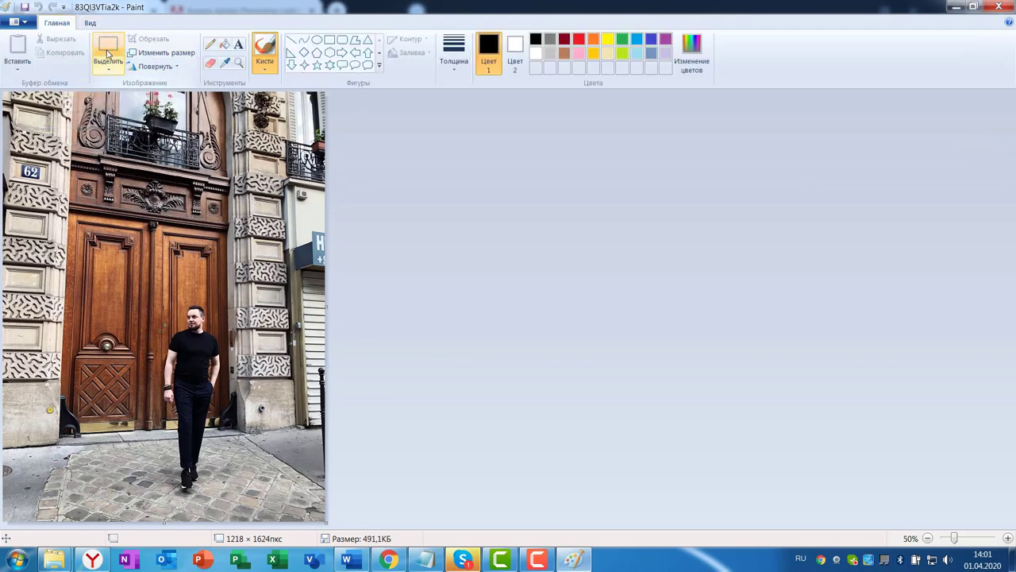
left_click(107, 54)
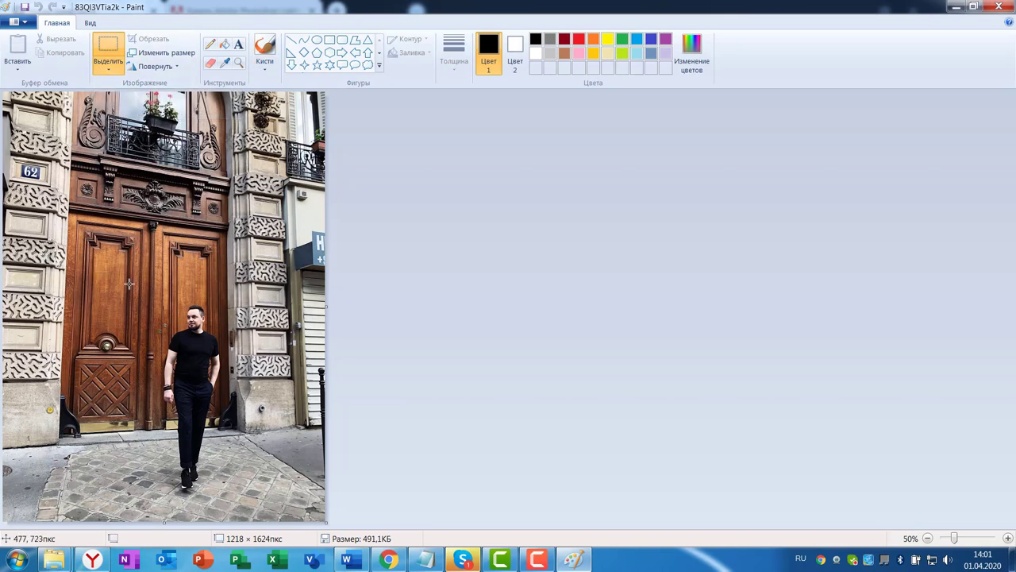
left_click_drag(120, 288, 264, 503)
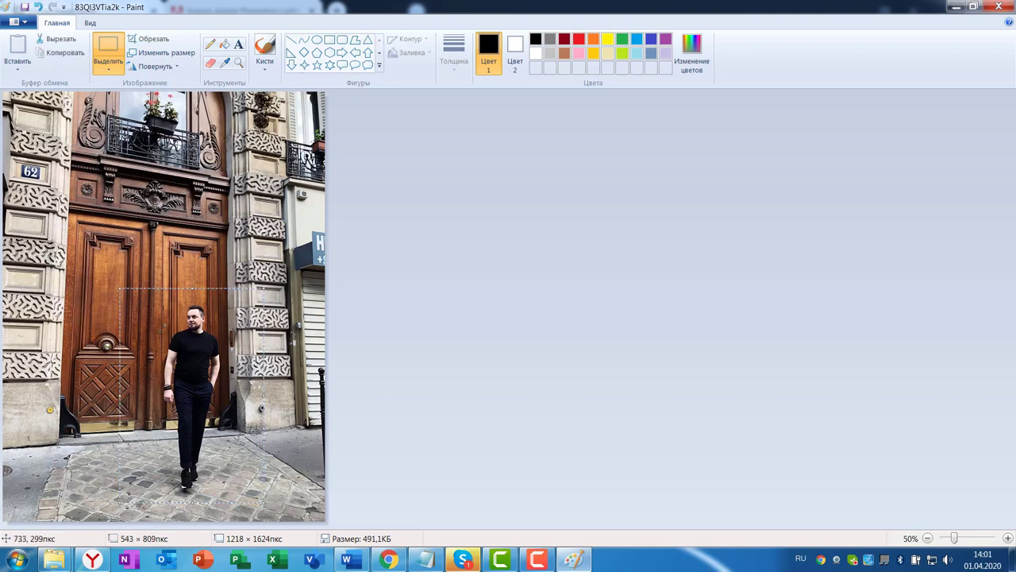
left_click(154, 40)
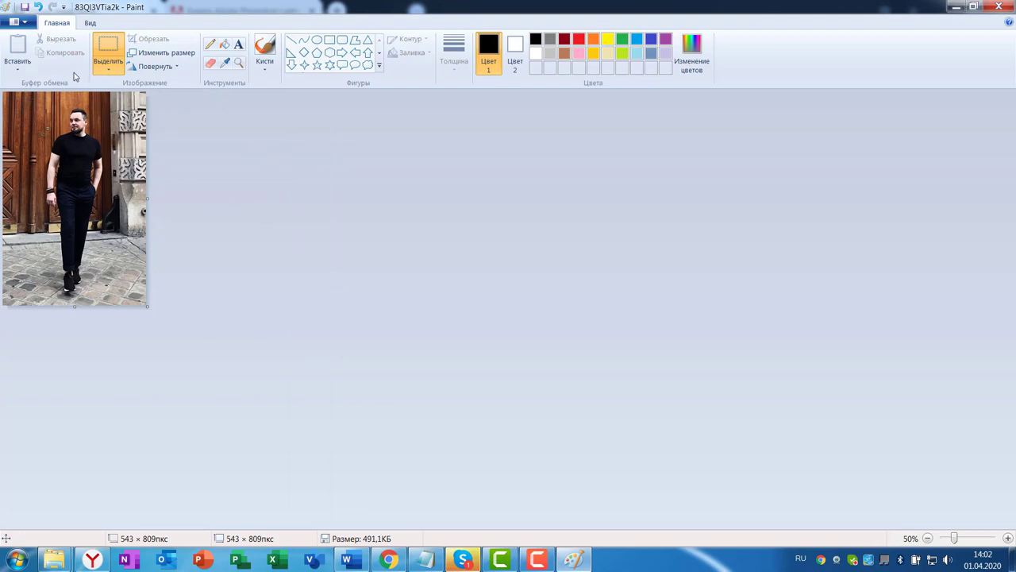
Try a tighter crop, undo it, then save the 543 × 809 photo and close Paint
left_click(108, 52)
left_click_drag(8, 103, 146, 302)
key("ctrl+shift+x")
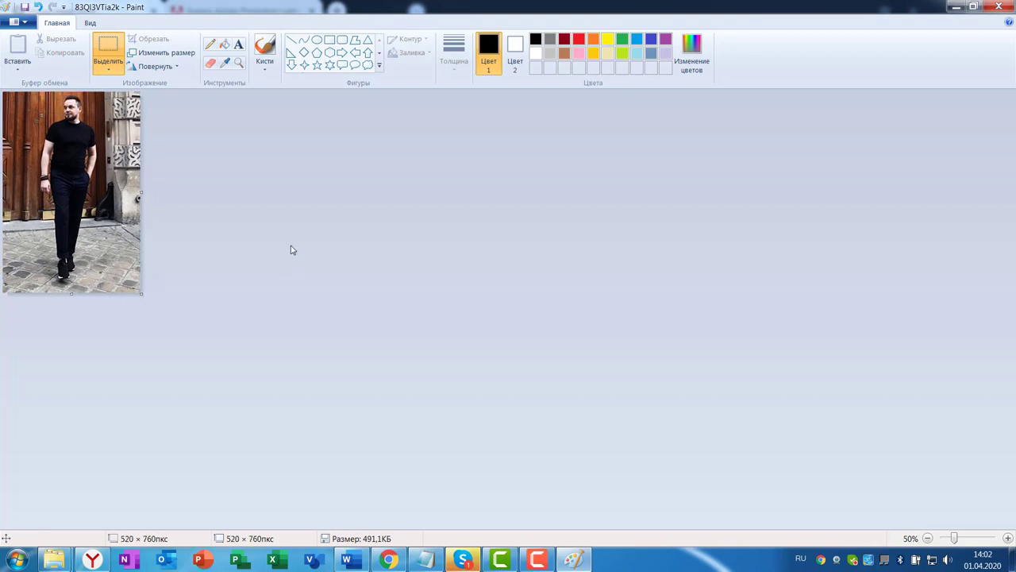
left_click(38, 7)
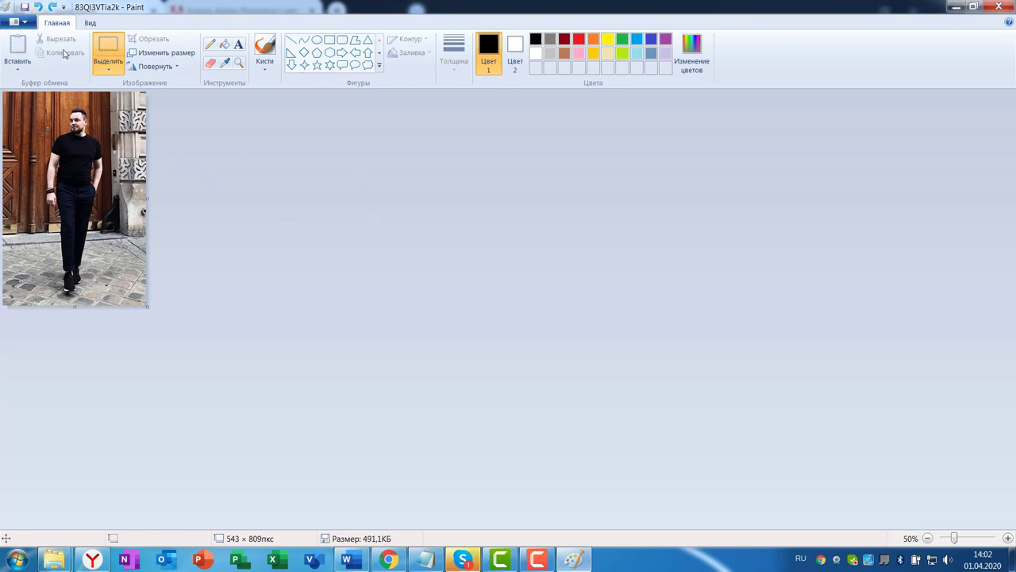
left_click(24, 7)
left_click(1000, 7)
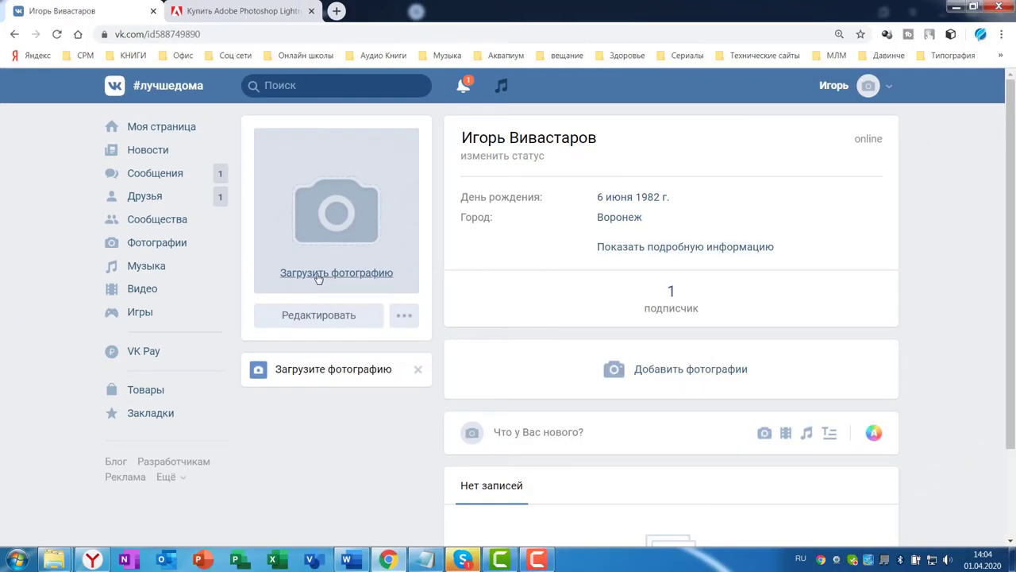
Upload 83QI3VTia2k from Desktop > Оформление профиля > Аватар as the new VK profile picture
left_click(331, 278)
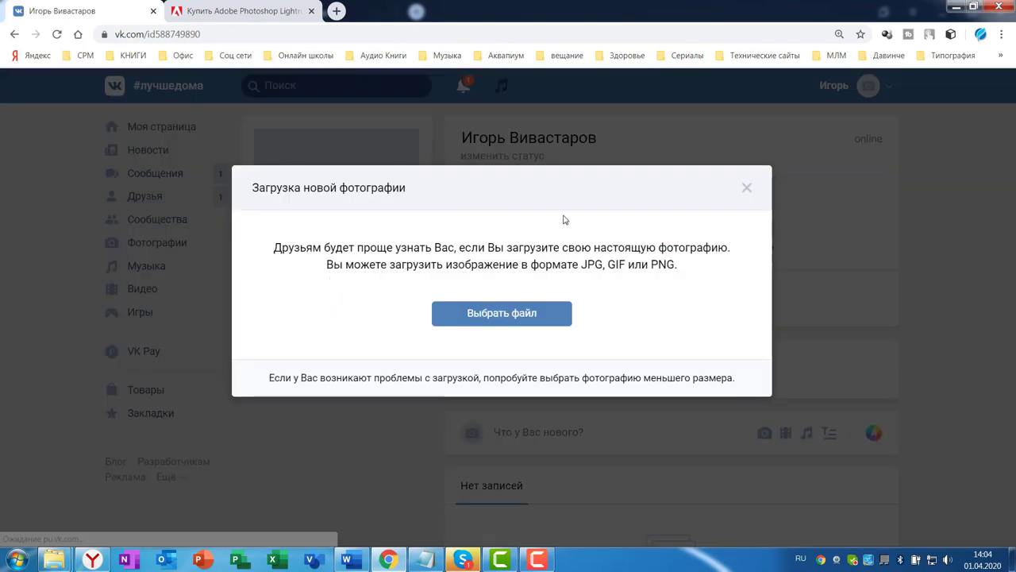
left_click(498, 316)
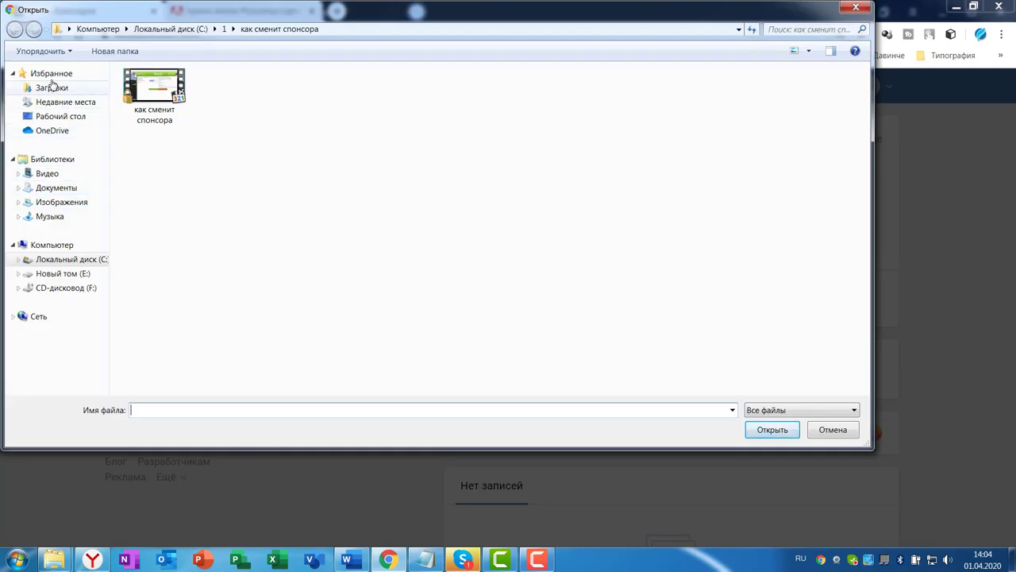
left_click(36, 117)
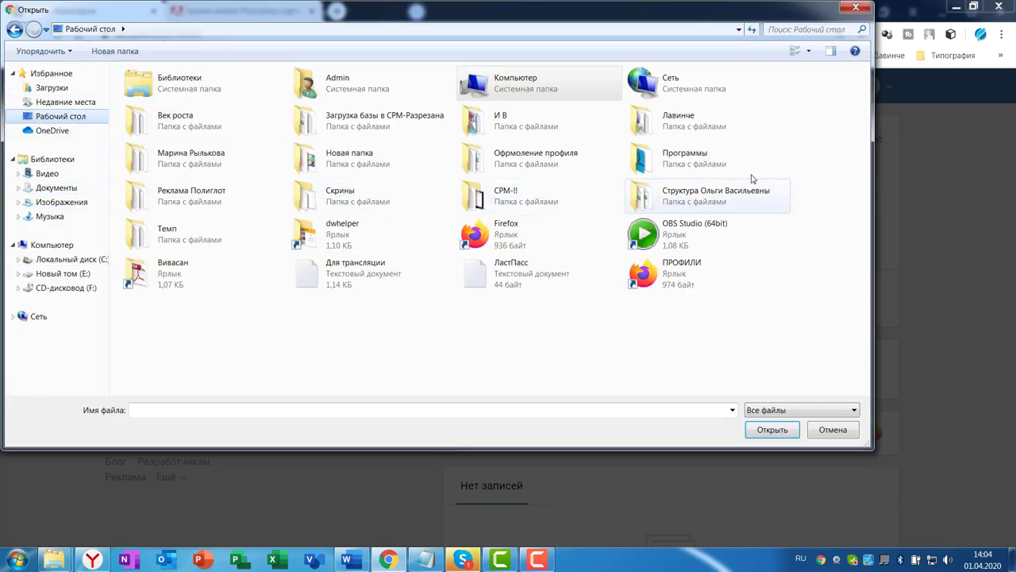
double_click(524, 157)
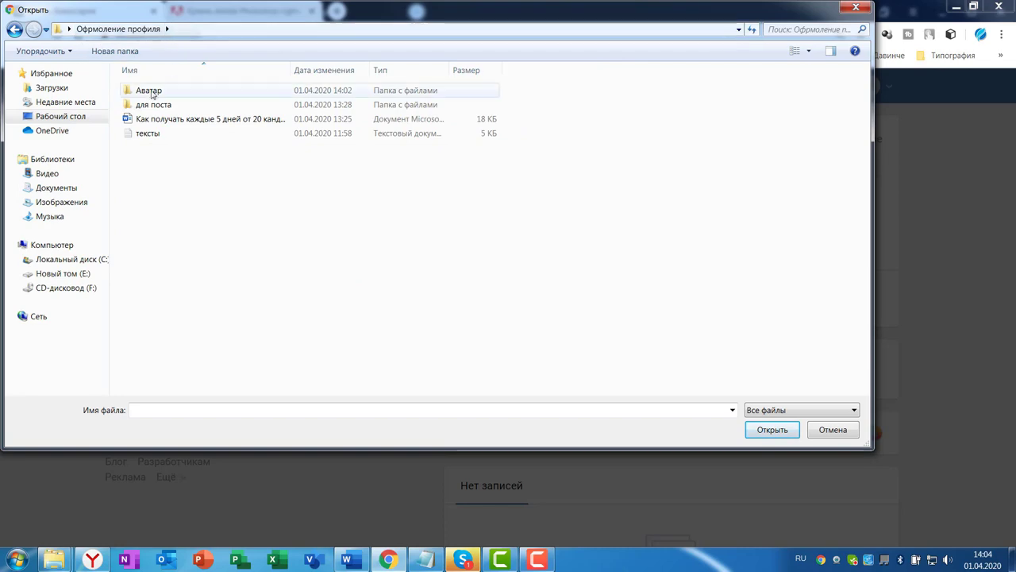
double_click(148, 90)
left_click(151, 88)
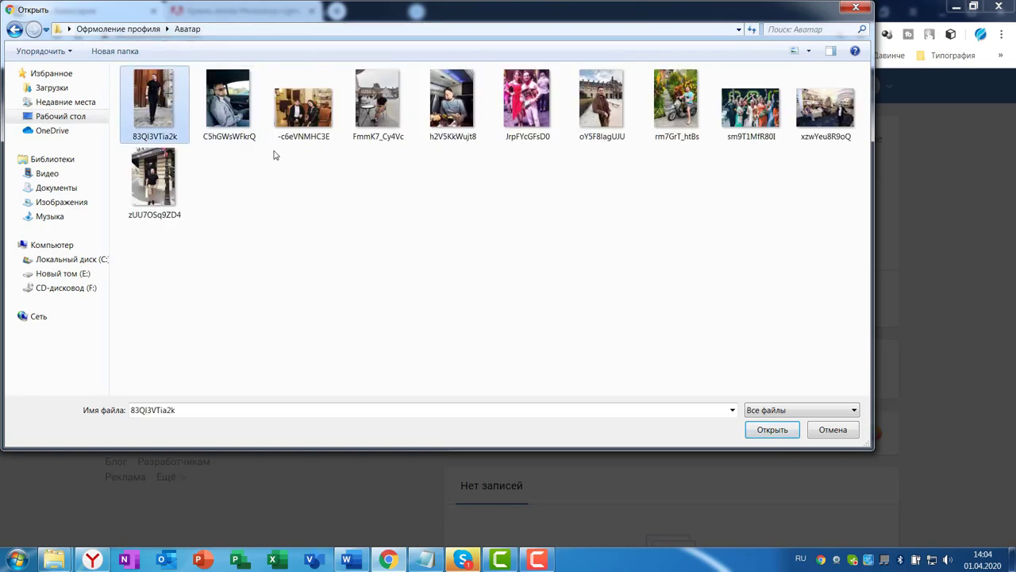
left_click(774, 429)
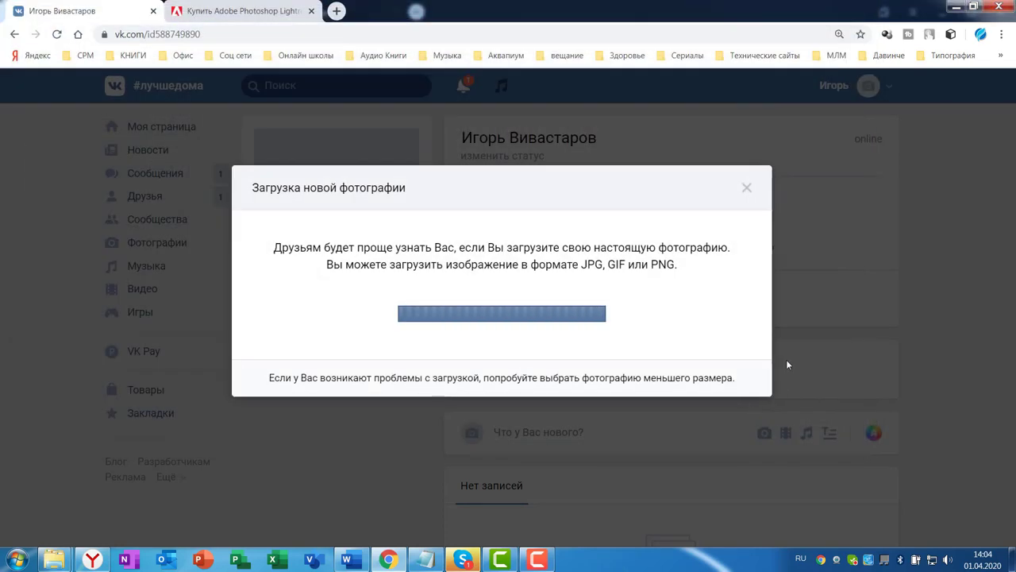
scroll(999, 296, "down", 2)
scroll(996, 317, "down", 2)
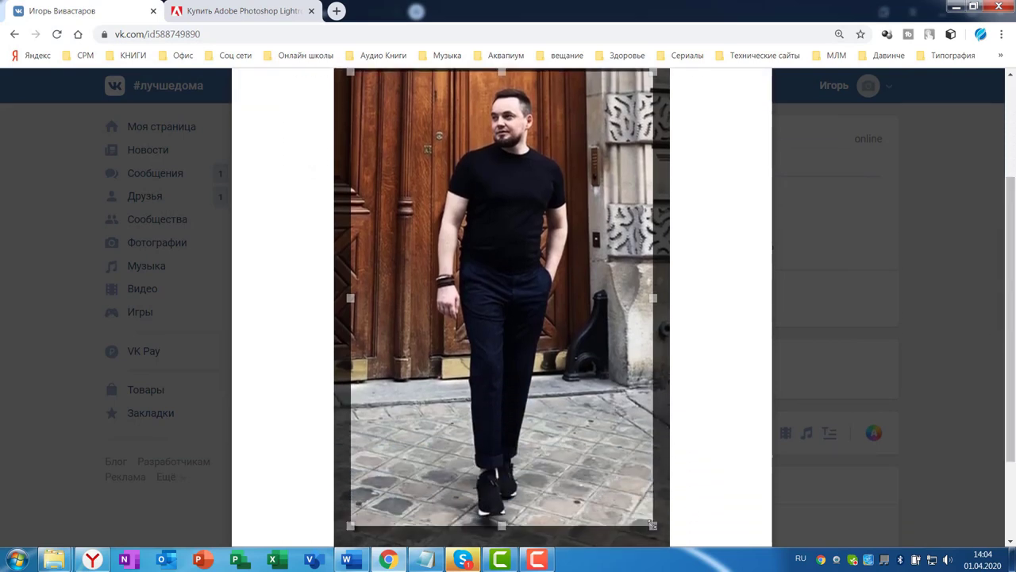
Drag the photo's crop frame out to its left, right, bottom and top edges, head to shoes
left_click_drag(652, 526, 669, 541)
scroll(895, 411, "down", 1)
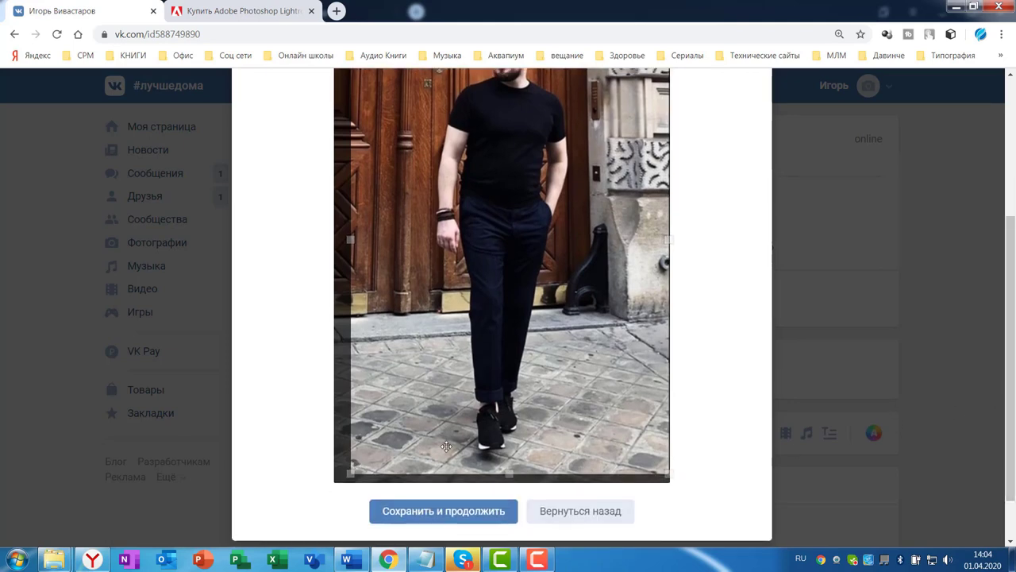
left_click_drag(349, 475, 335, 484)
scroll(1007, 340, "up", 2)
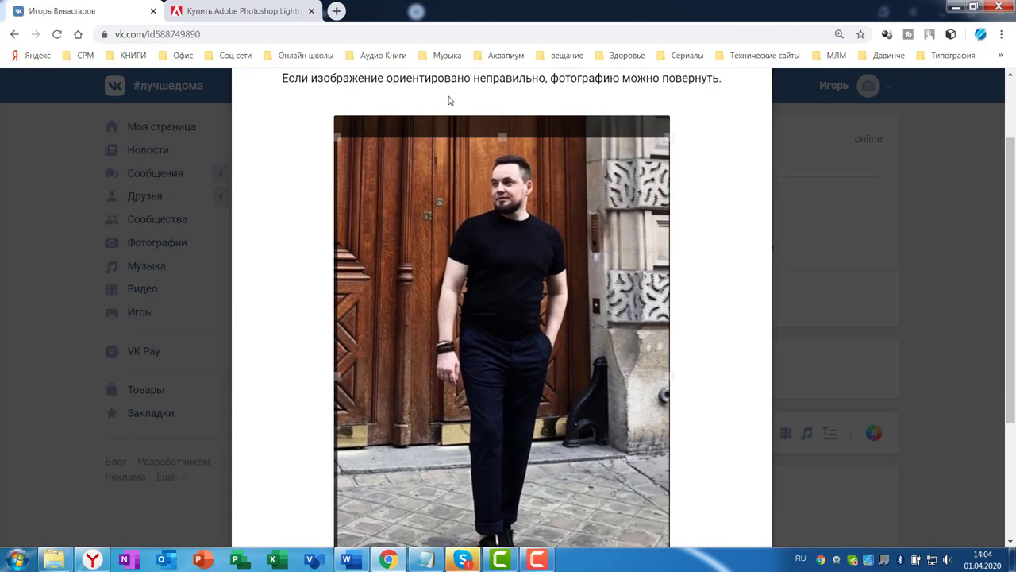
left_click_drag(504, 139, 504, 127)
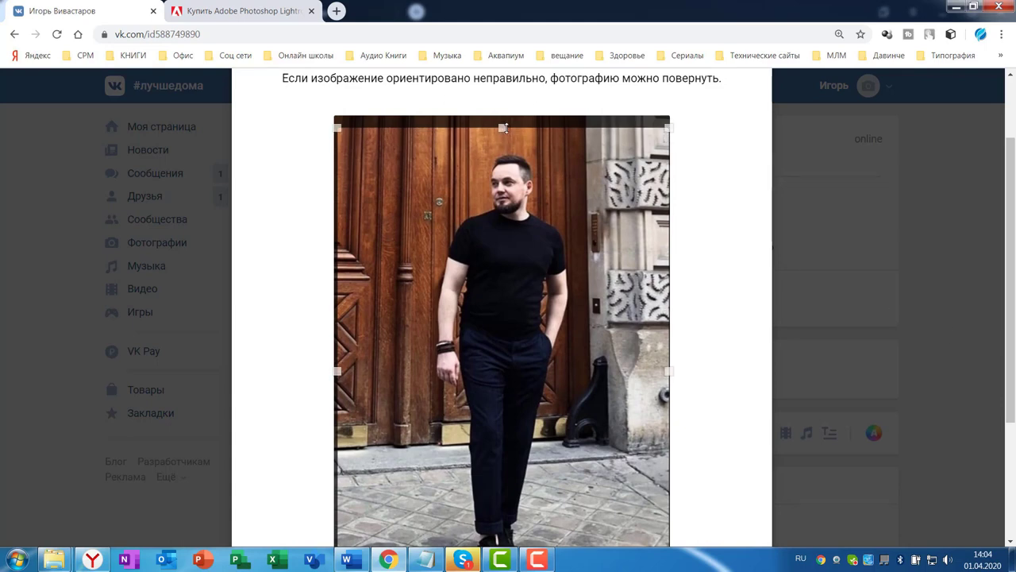
scroll(912, 276, "down", 2)
scroll(937, 271, "up", 2)
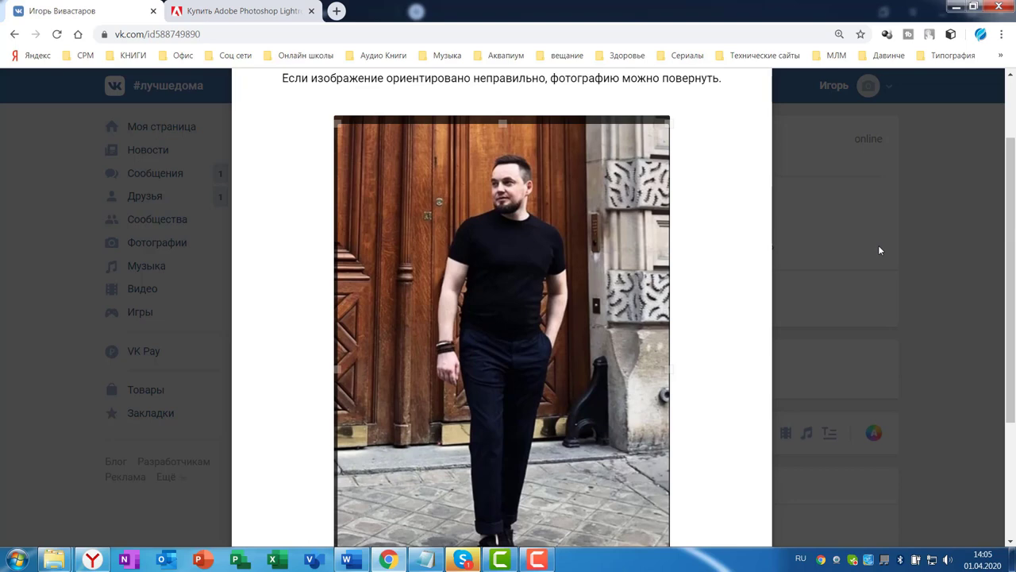
left_click_drag(1009, 232, 1006, 281)
scroll(1006, 278, "up", 2)
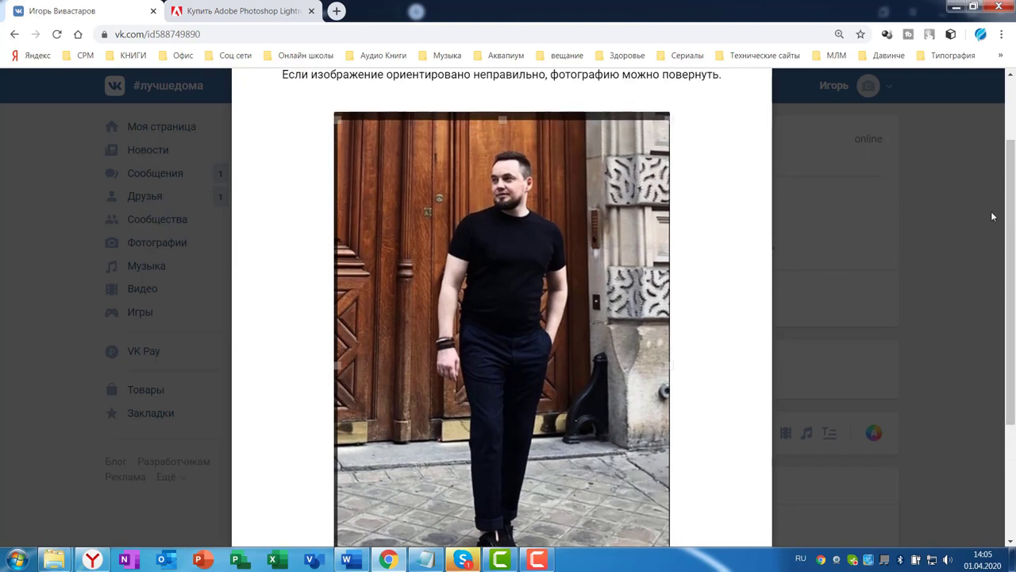
left_click_drag(1010, 230, 998, 341)
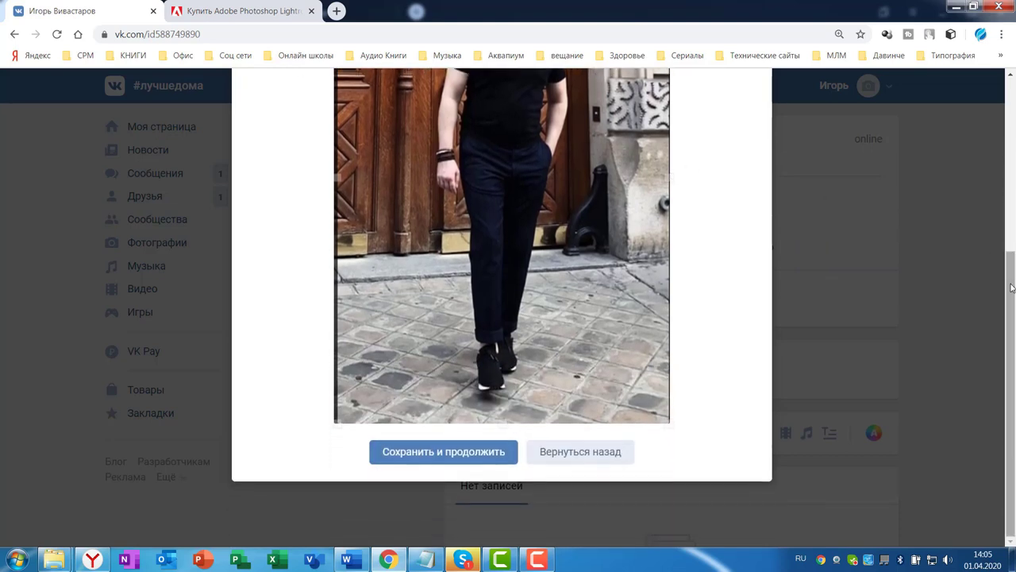
left_click_drag(1010, 289, 1005, 206)
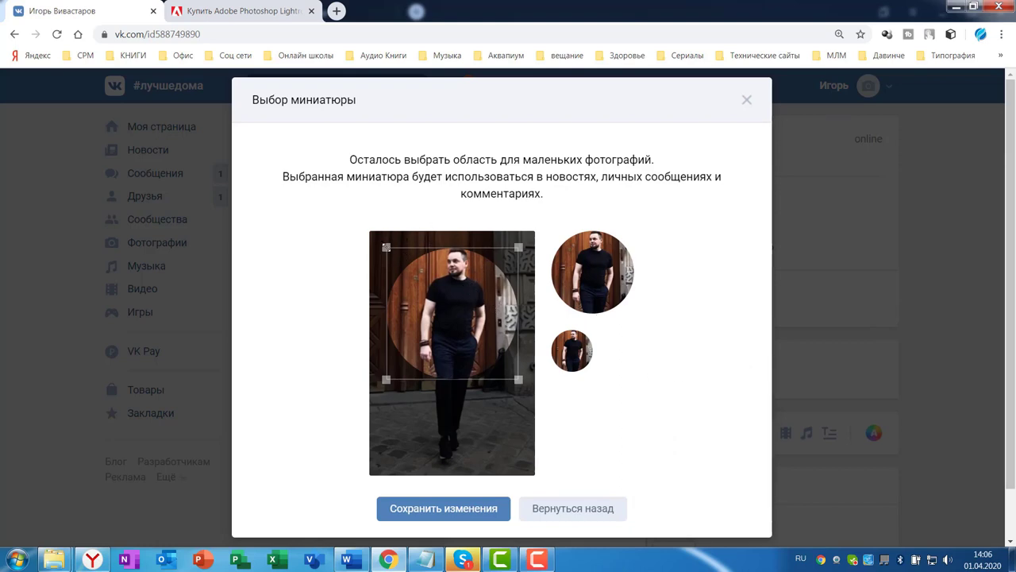
Fit the round thumbnail tightly around the man's face and torso and save it
left_click_drag(386, 247, 373, 234)
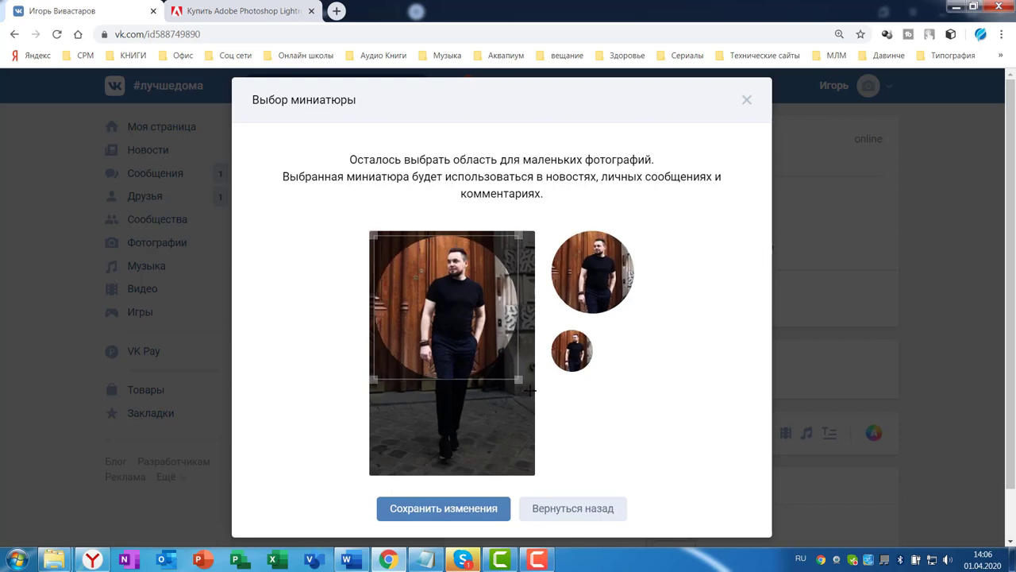
left_click_drag(520, 381, 531, 392)
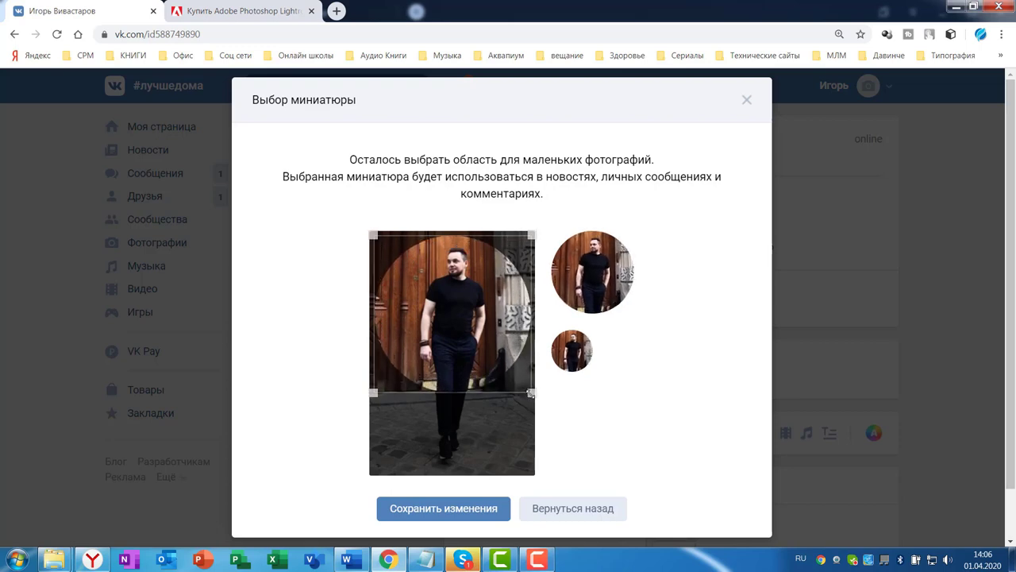
left_click_drag(498, 345, 497, 351)
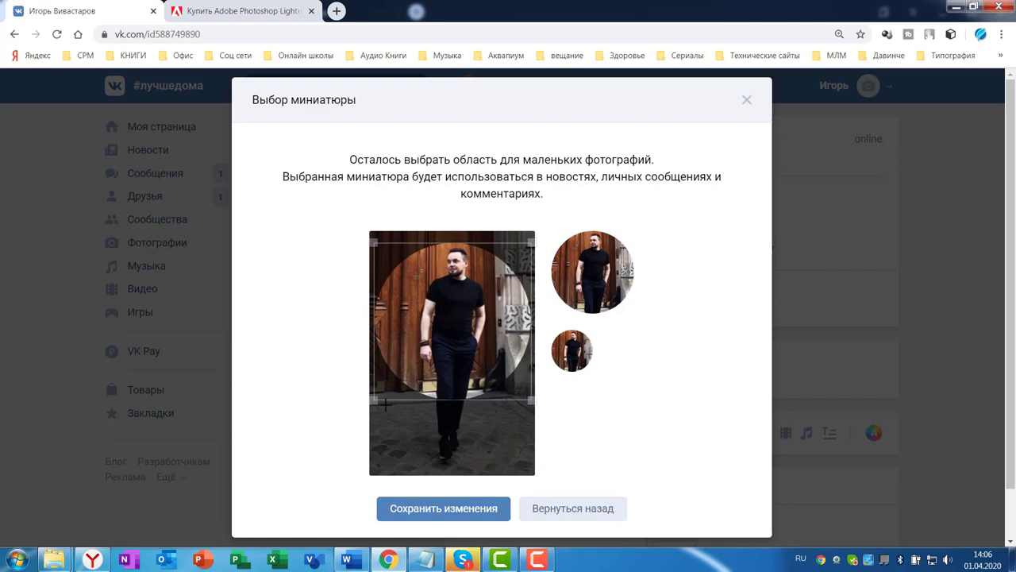
left_click_drag(376, 401, 388, 385)
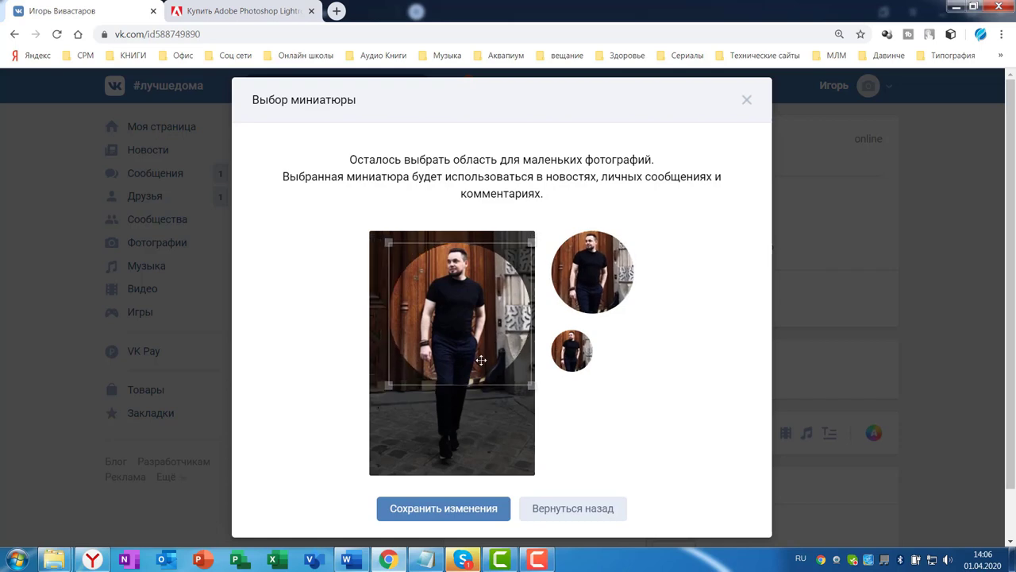
left_click_drag(531, 384, 489, 321)
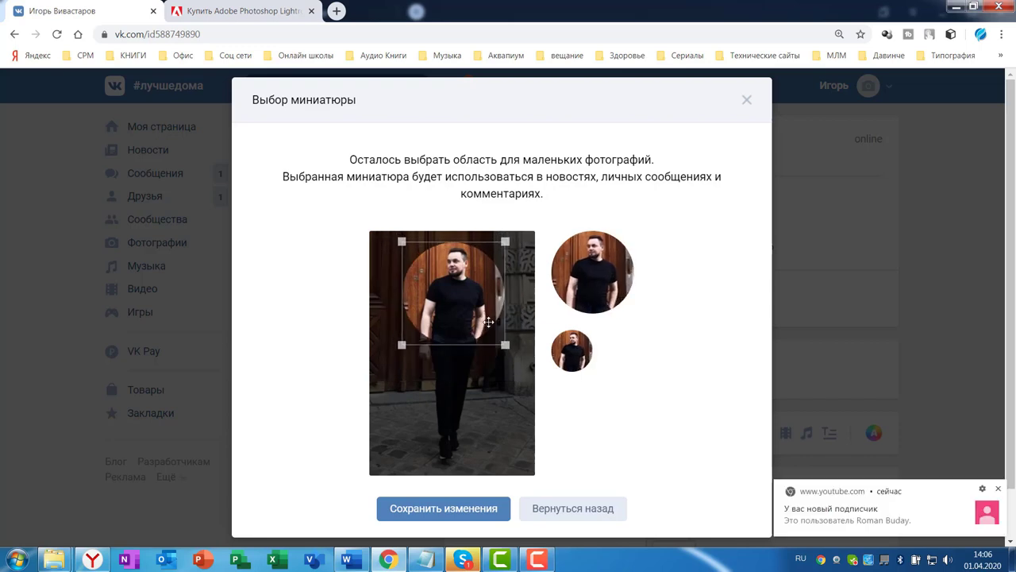
left_click(443, 511)
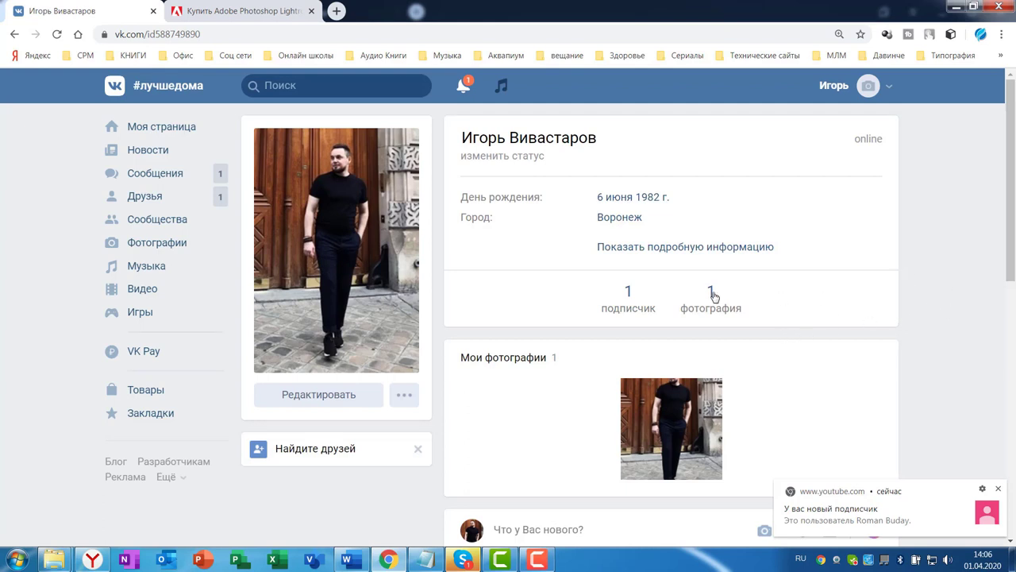
Bring up the empty Создать альбом form on the Photos page and open a blank new browser tab
left_click(155, 244)
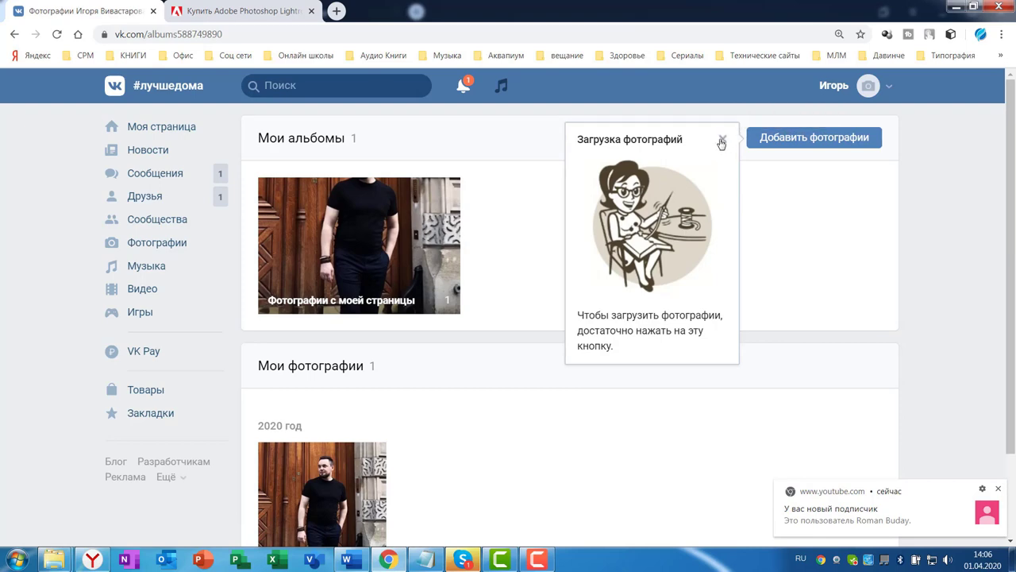
left_click(722, 141)
scroll(731, 278, "down", 2)
scroll(751, 292, "up", 2)
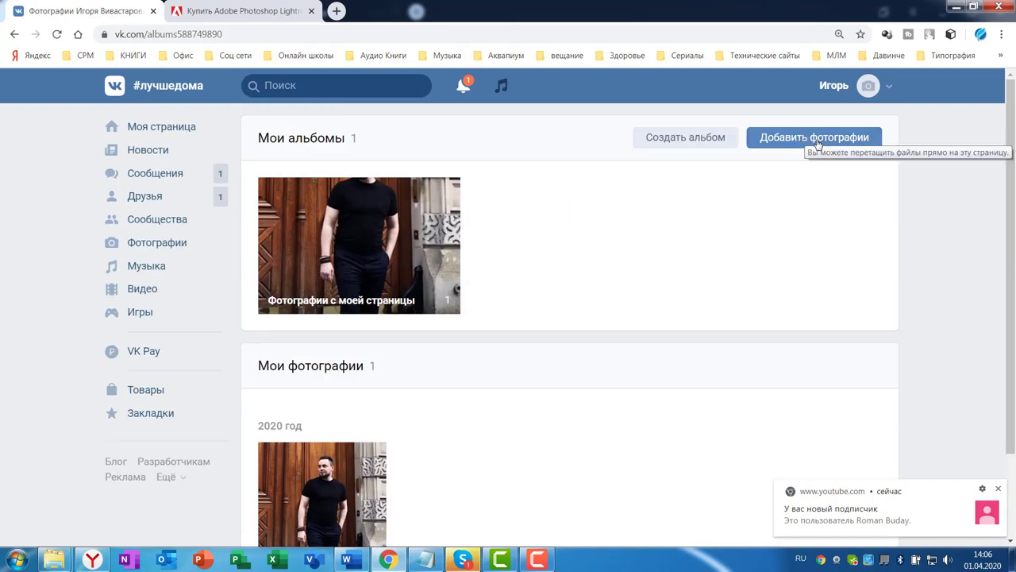
left_click(674, 140)
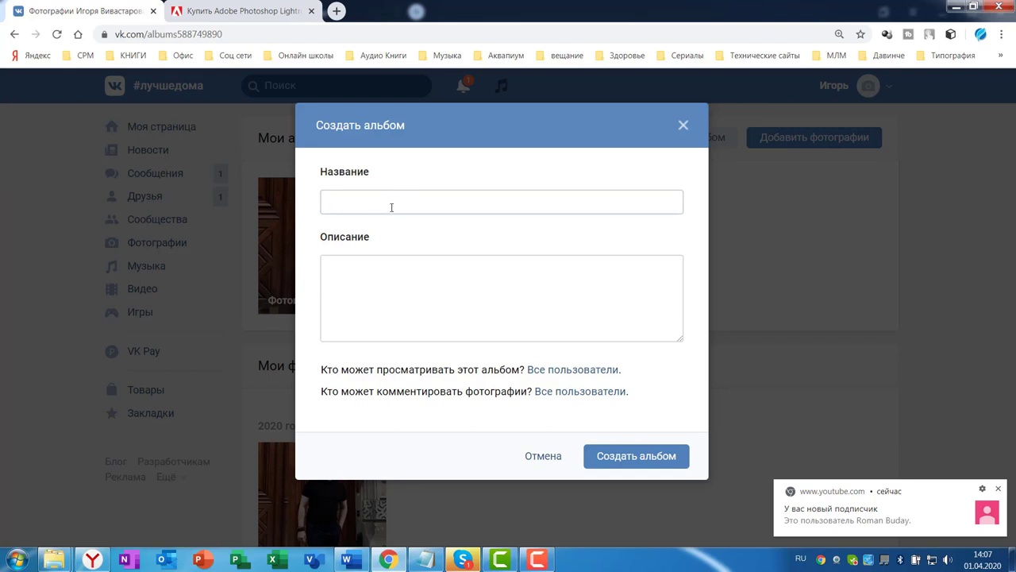
left_click(337, 11)
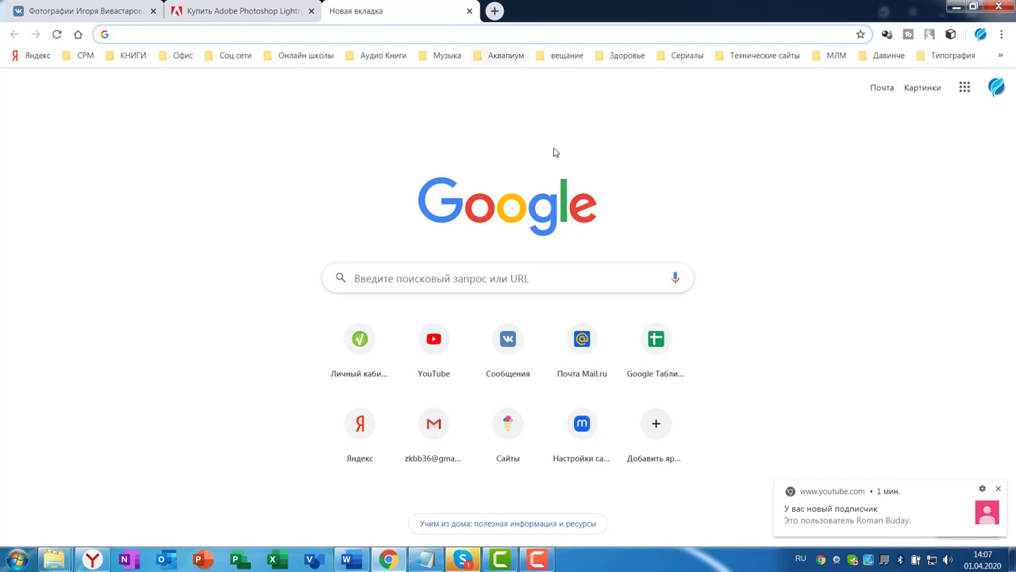
Search Yandex for a person's name, browse the Картинки results, then return to the VK tab
left_click(32, 55)
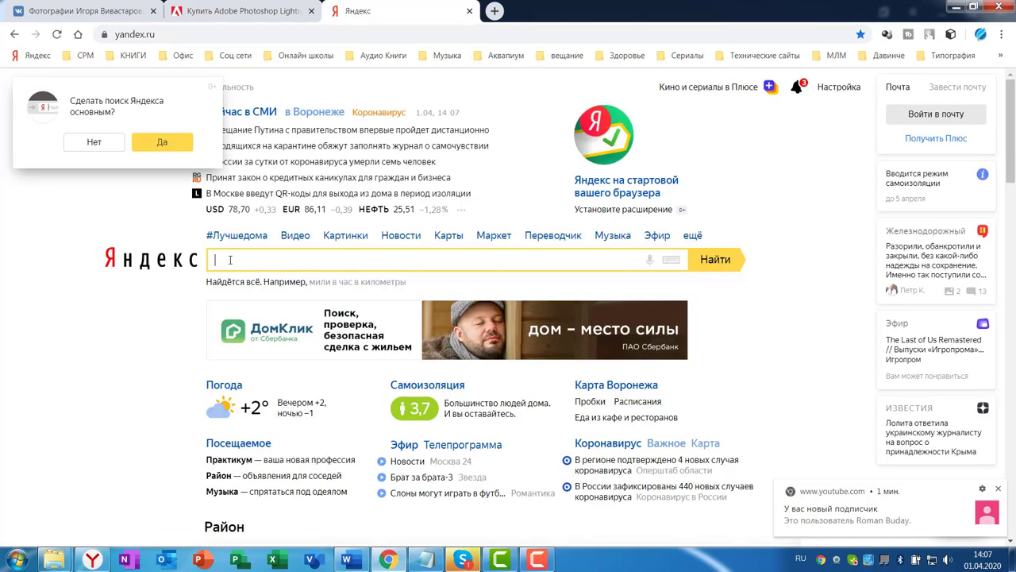
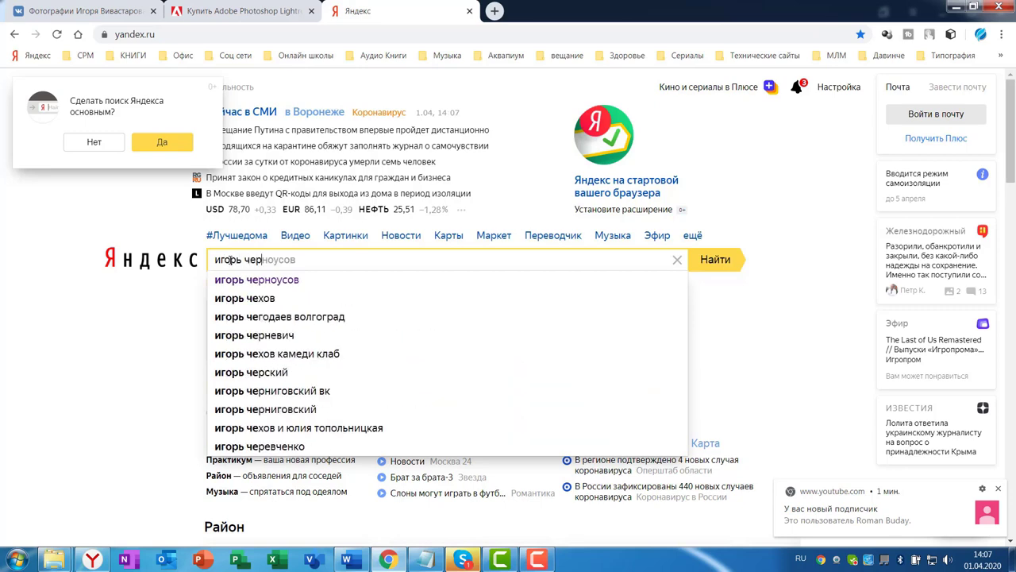
key("Return")
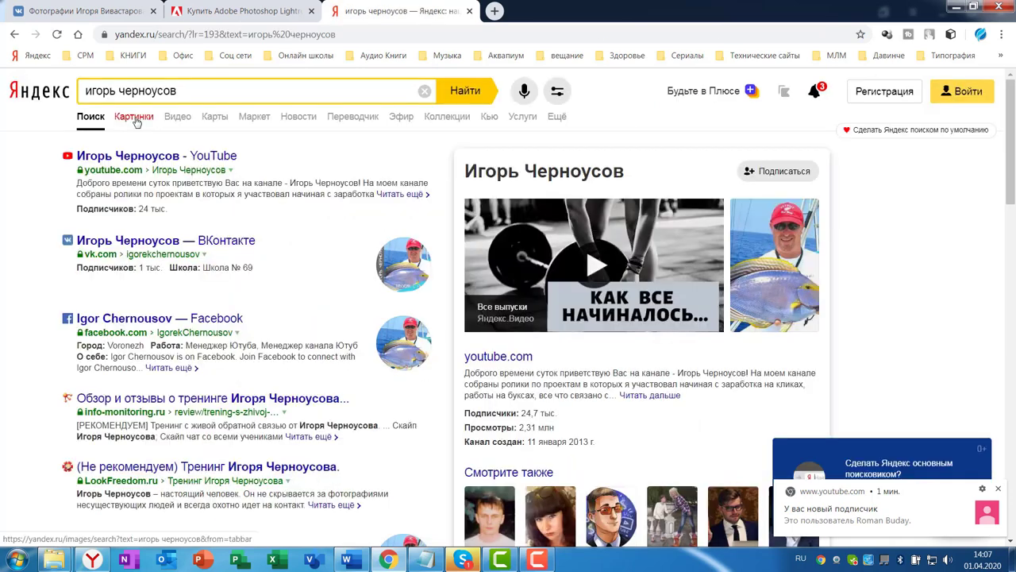
left_click(135, 115)
scroll(564, 308, "down", 1)
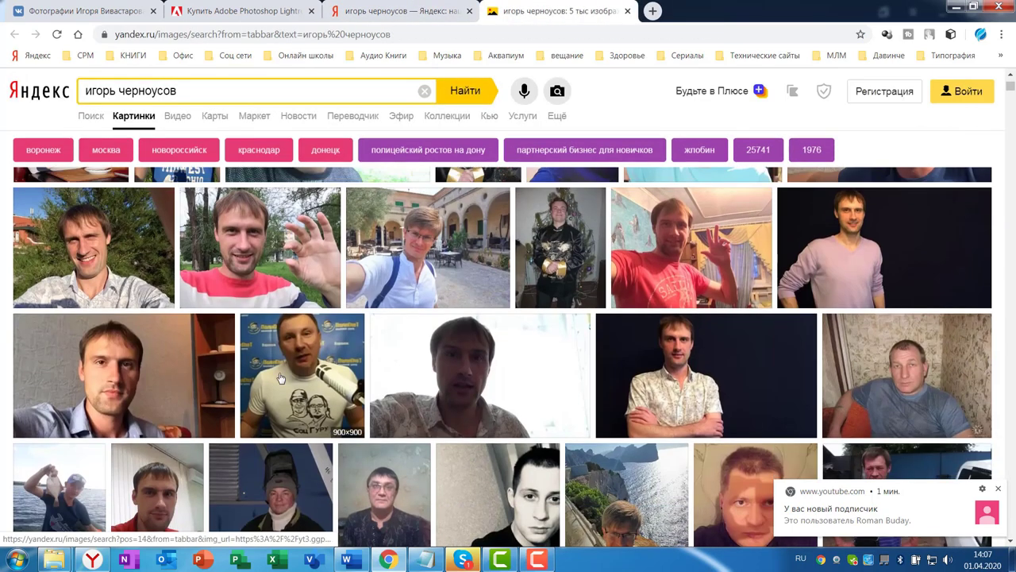
scroll(812, 379, "down", 3)
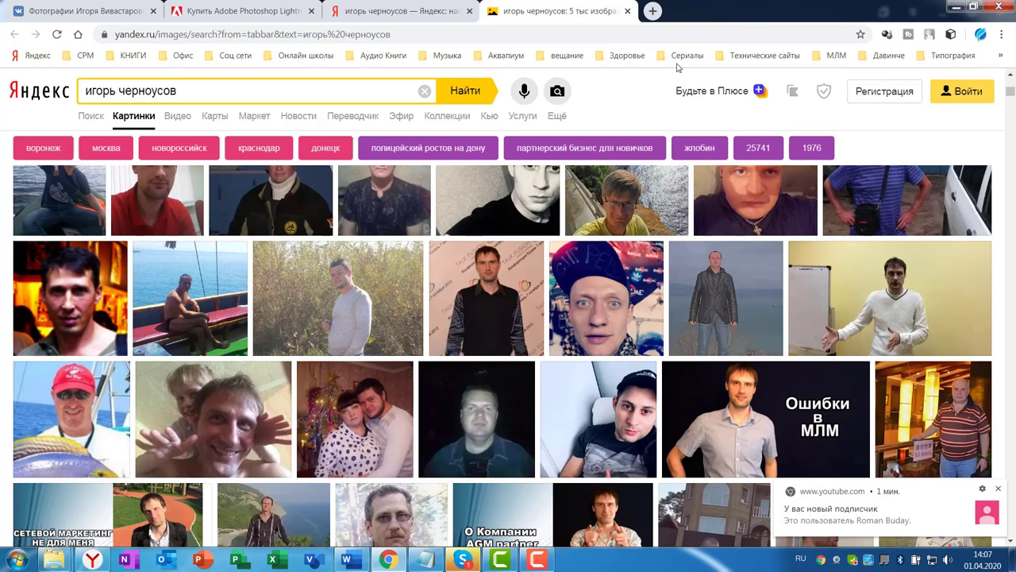
left_click(87, 11)
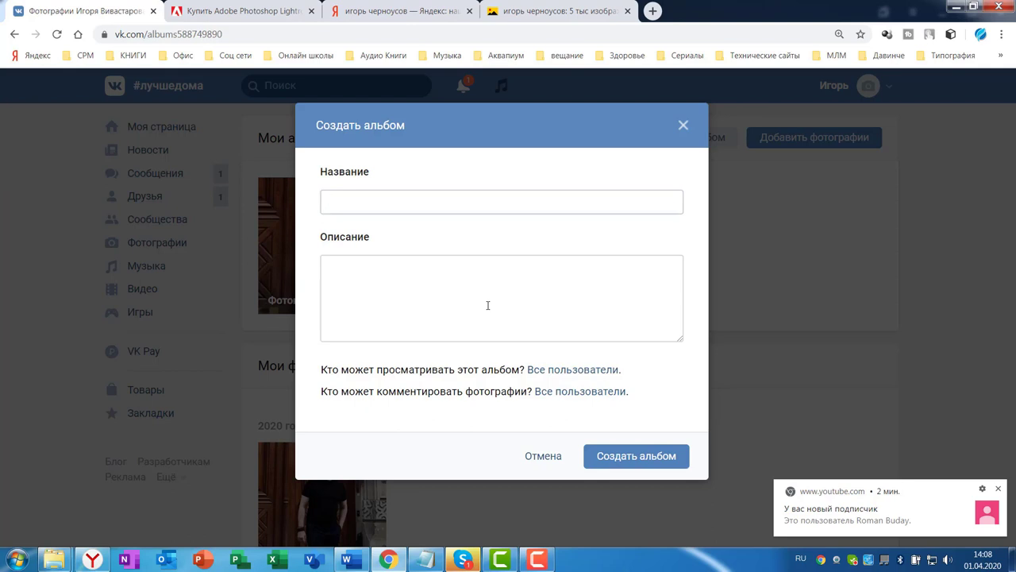
Create an album titled with the owner's name plus 'клиенты на автомате в МЛМ' and the pasted trainer bio
double_click(354, 193)
left_click(350, 198)
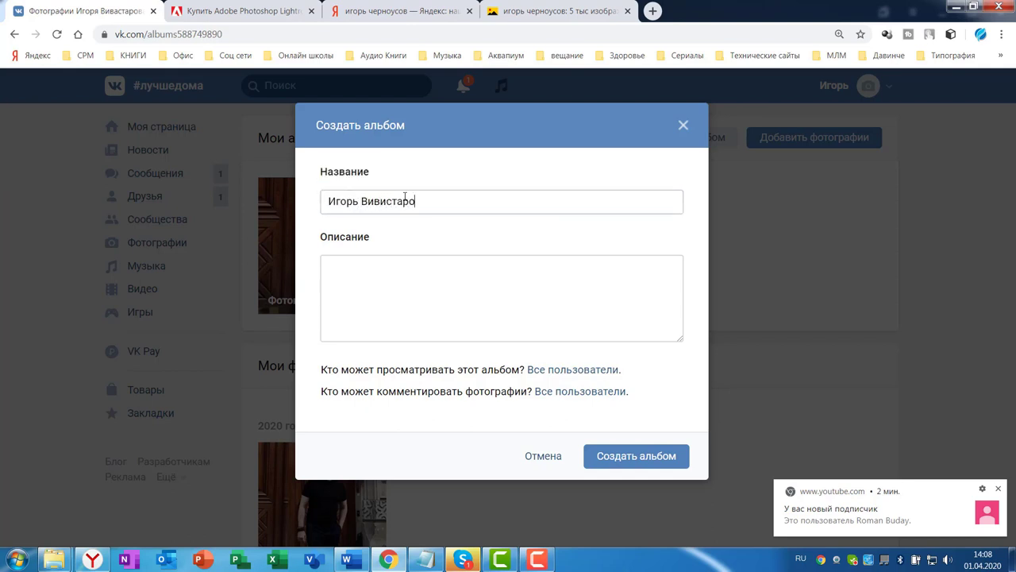
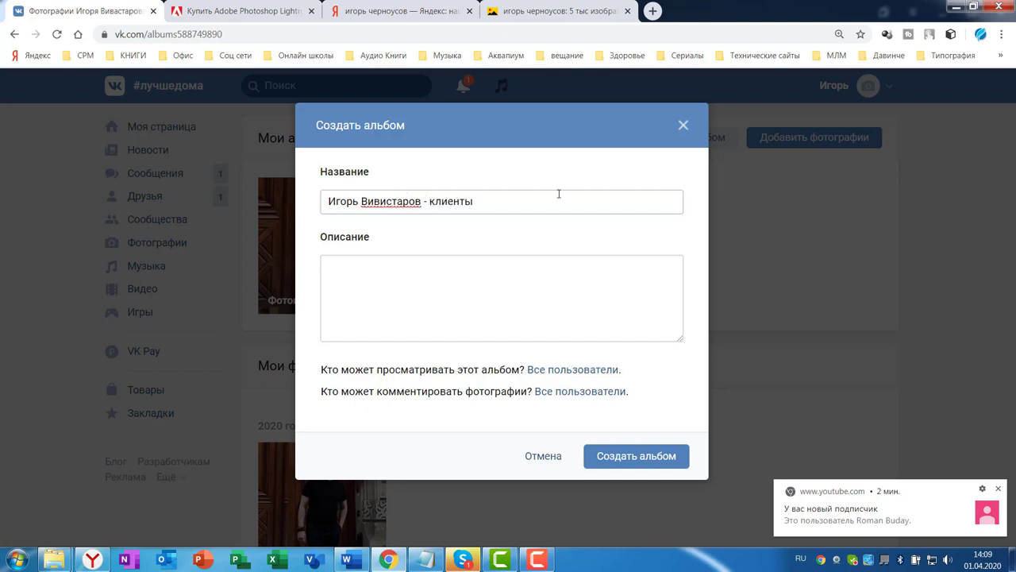
type(" на автомате в МЛМ")
left_click(471, 286)
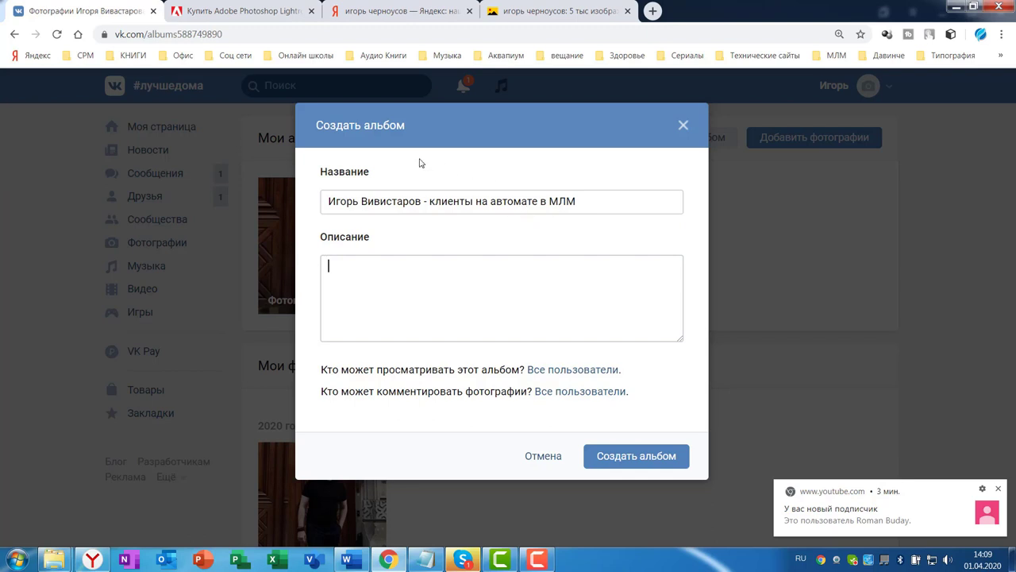
type("Я практикующий тренер - обучаю людей тому, что сам умею хорошо. В обучении я выдаю пошаговые, универсальные алгоритмы, которые будут работать у любого, кто возьмется их внедрять. Преподавательской деятельностью занимаюсь с 1990 года. За это время мое обучение прошли более 5 000 человек")
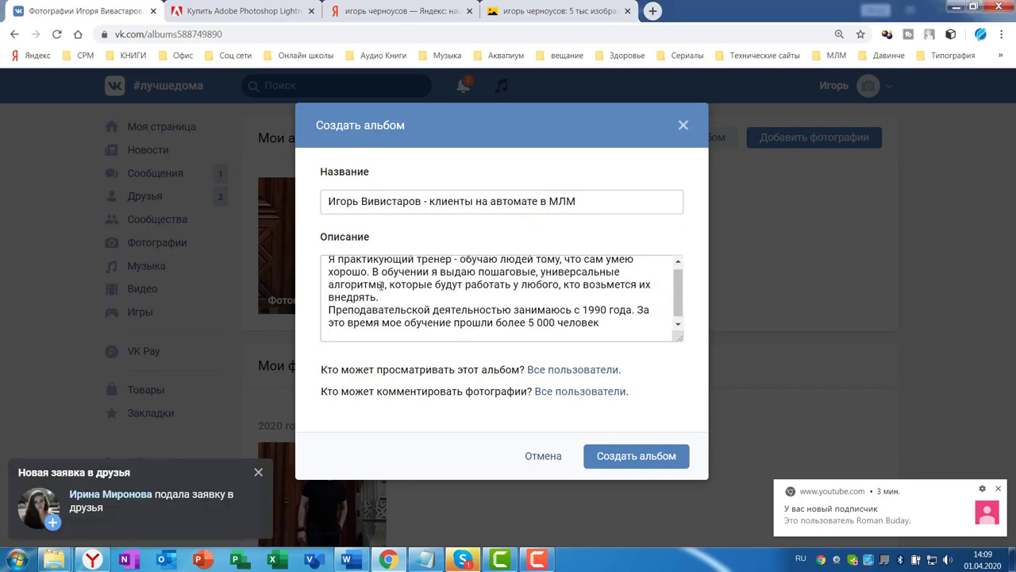
left_click(636, 456)
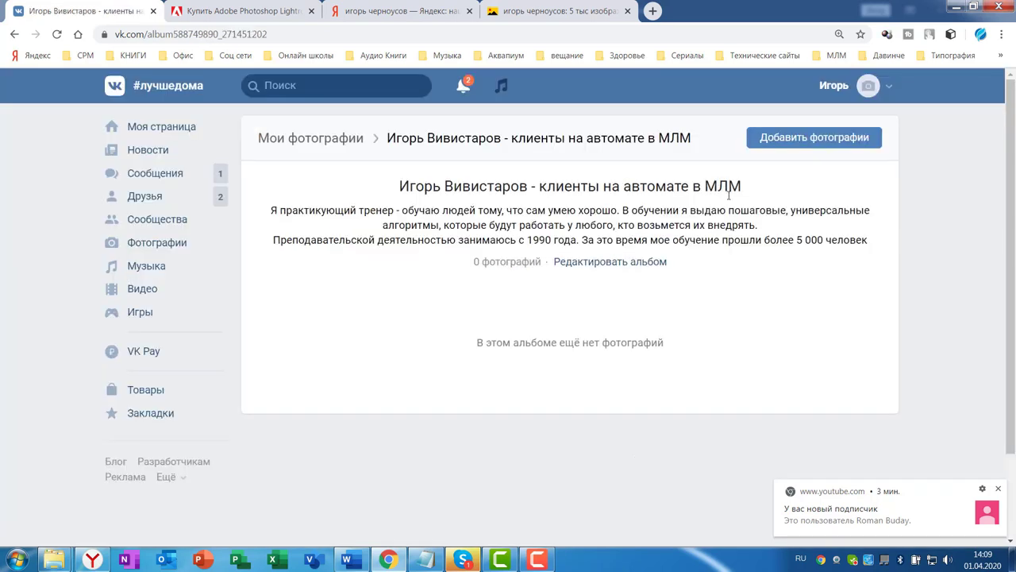
Upload ten images from the Аватар folder into the new album
left_click(808, 139)
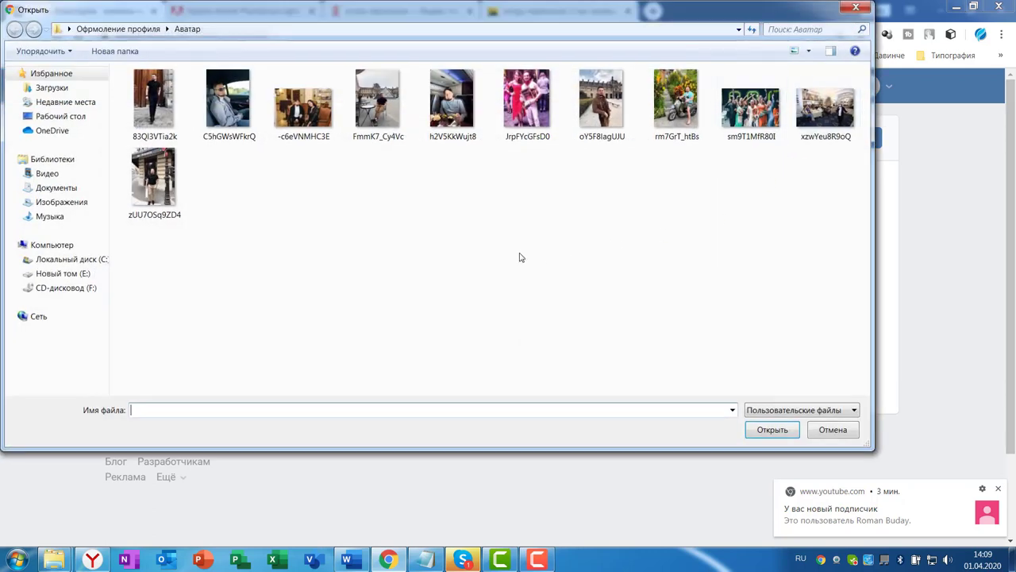
left_click(231, 105)
left_click(302, 106, "shift")
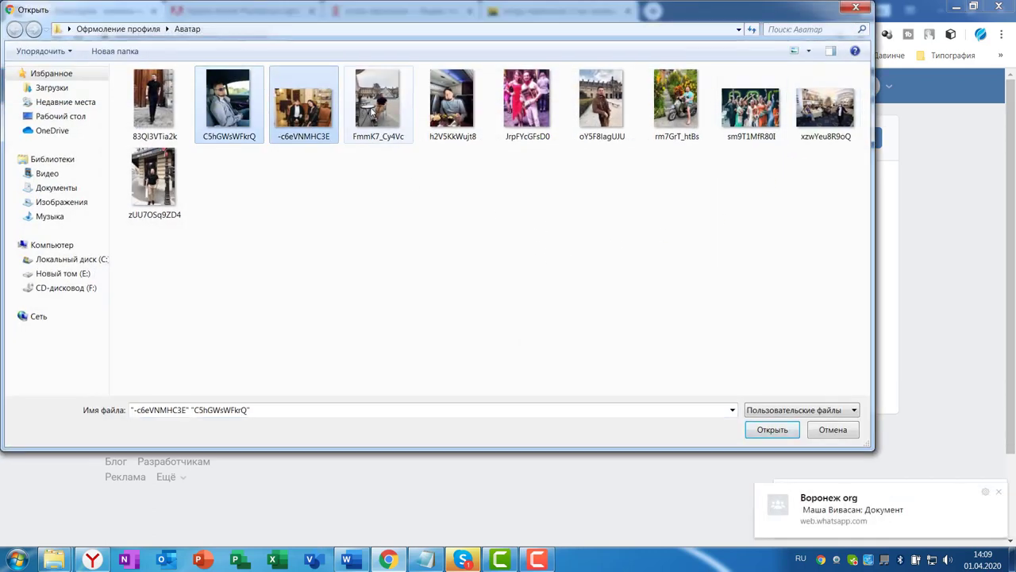
left_click(377, 102, "shift")
left_click(526, 101, "shift")
left_click(601, 99, "shift")
left_click(675, 99, "shift")
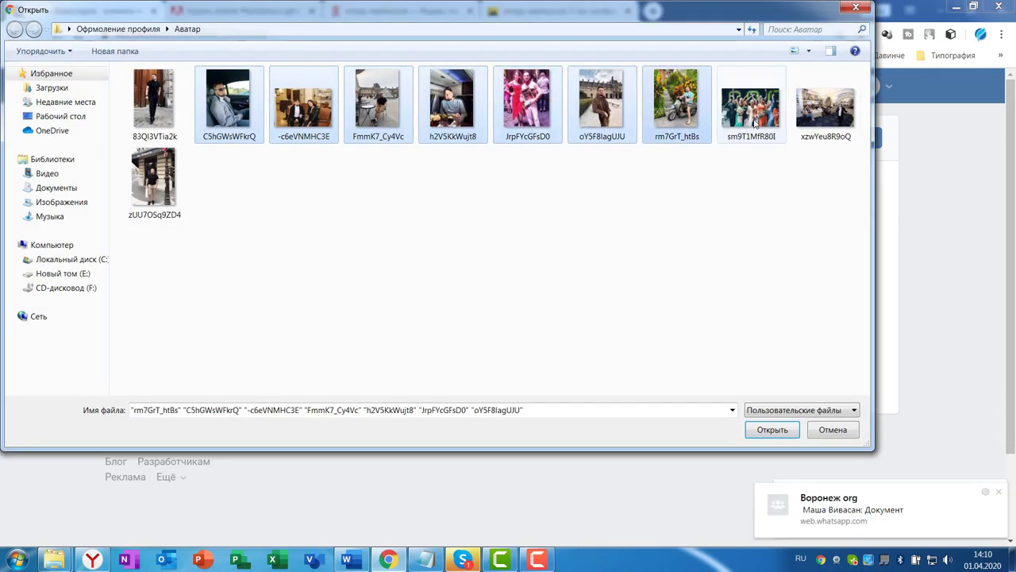
left_click(750, 99, "shift")
left_click(824, 99, "shift")
left_click(177, 199, "shift")
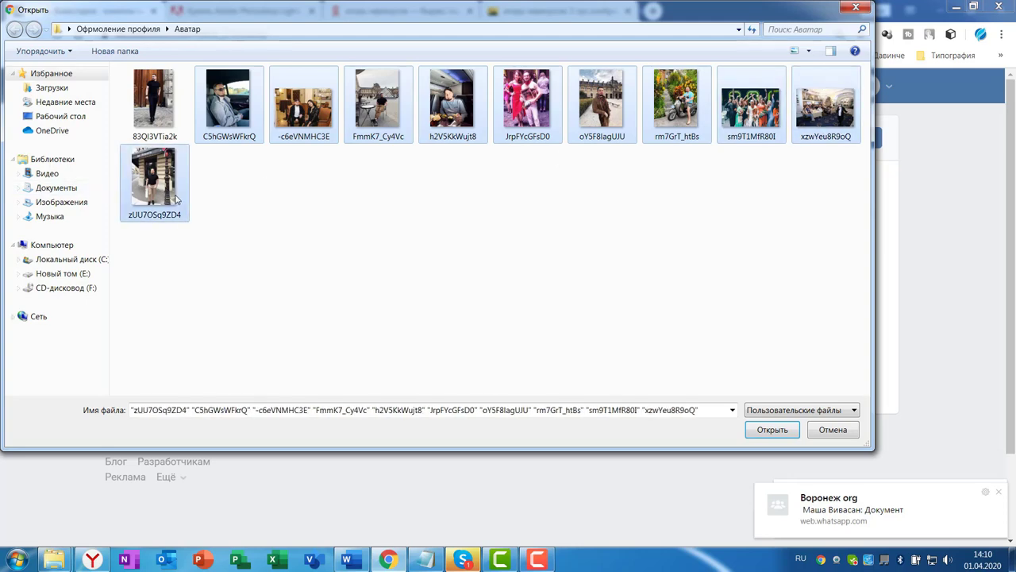
left_click(772, 430)
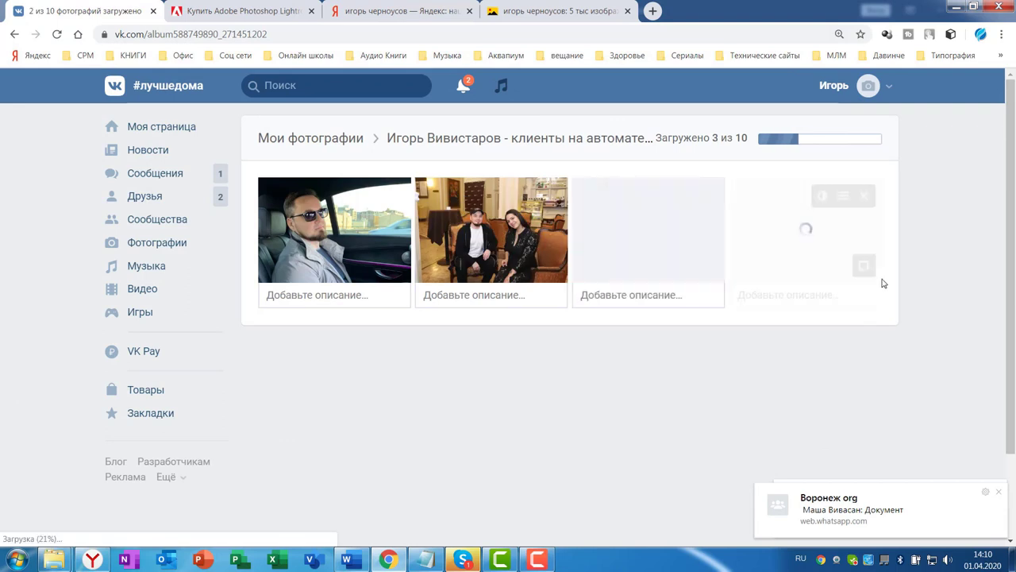
Look over the uploaded album photos and go back to Моя страница
scroll(928, 302, "down", 2)
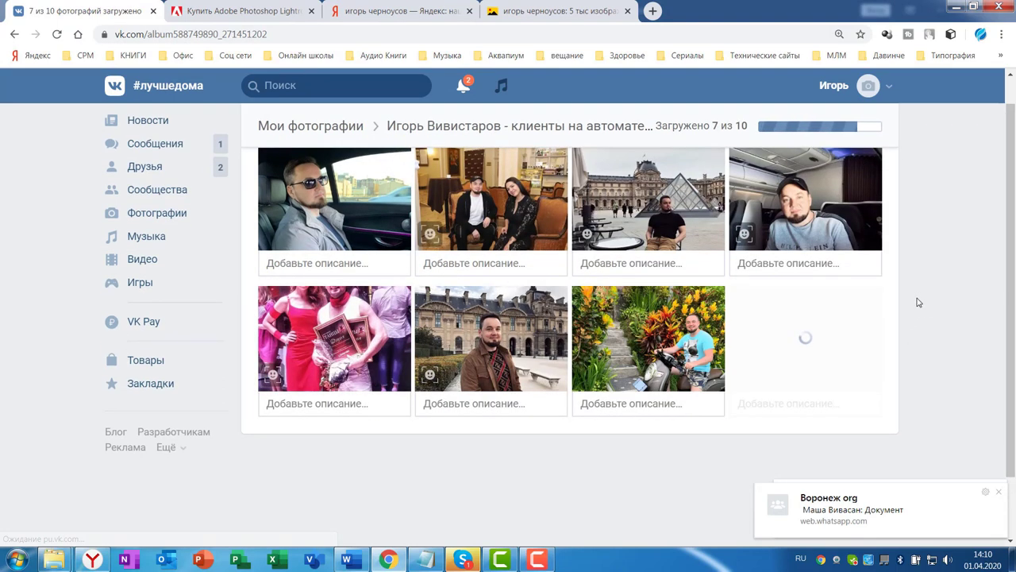
scroll(897, 305, "down", 1)
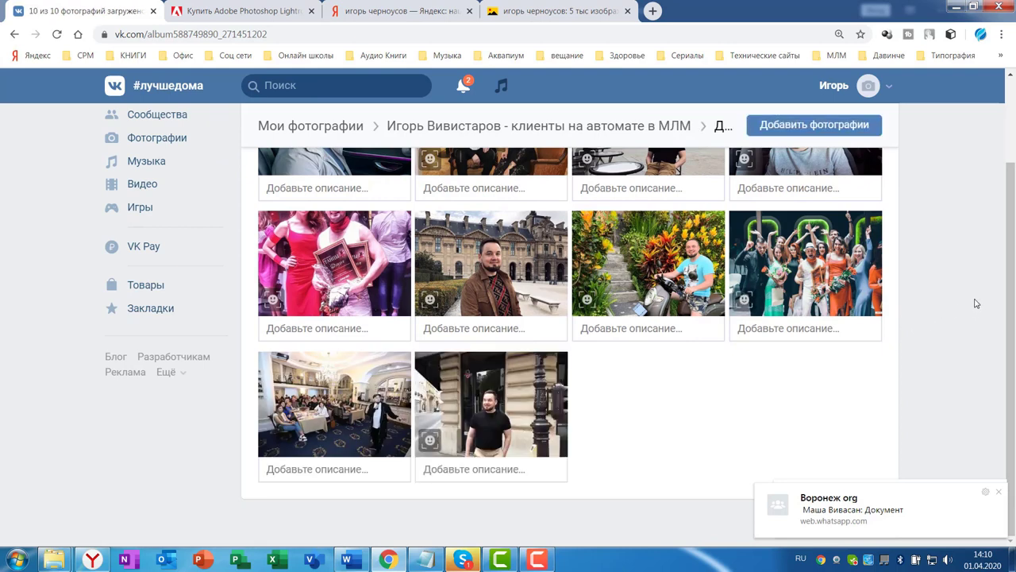
scroll(977, 303, "up", 2)
left_click(143, 126)
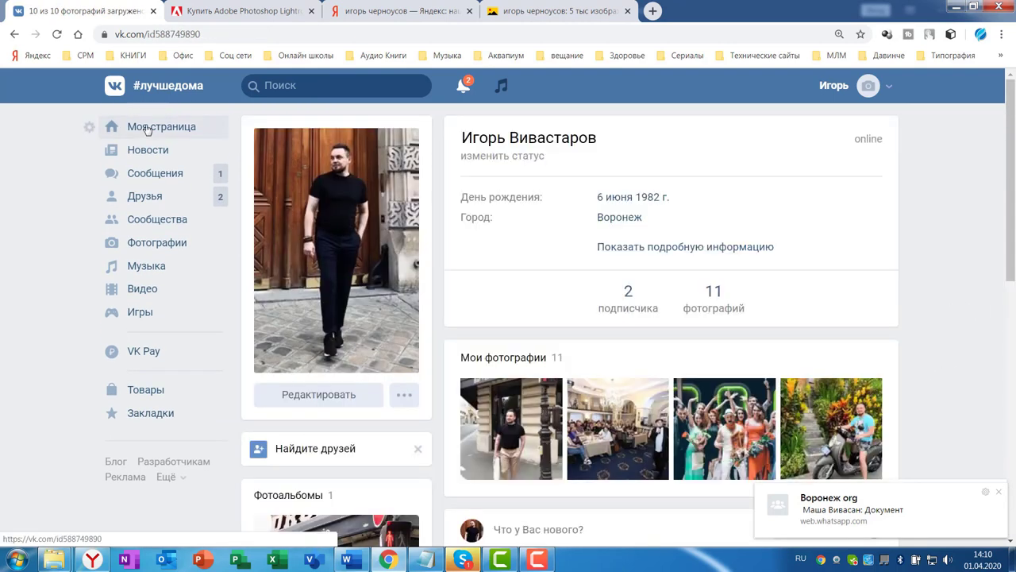
scroll(866, 268, "down", 3)
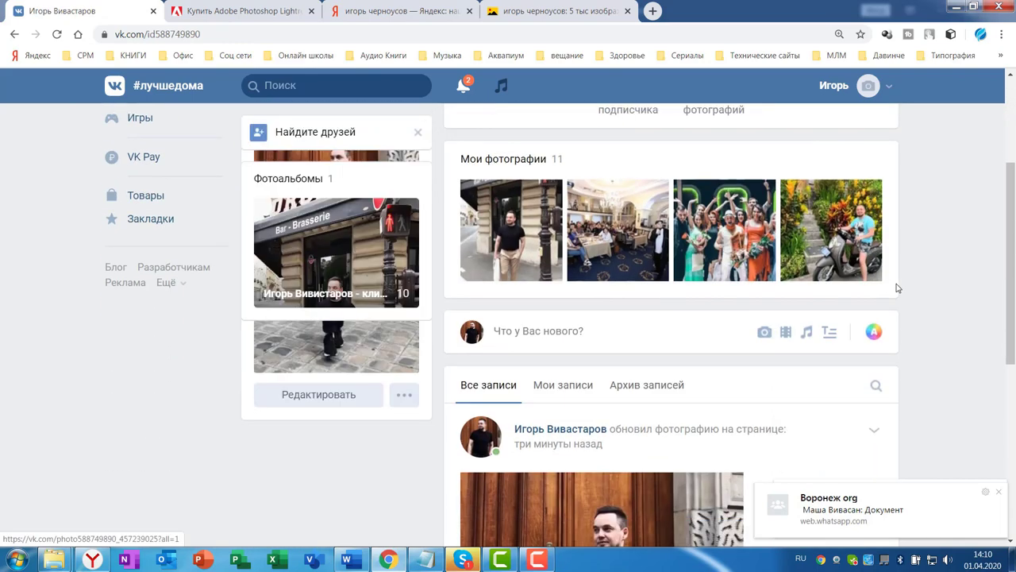
scroll(897, 288, "up", 3)
scroll(899, 288, "down", 2)
scroll(897, 296, "up", 2)
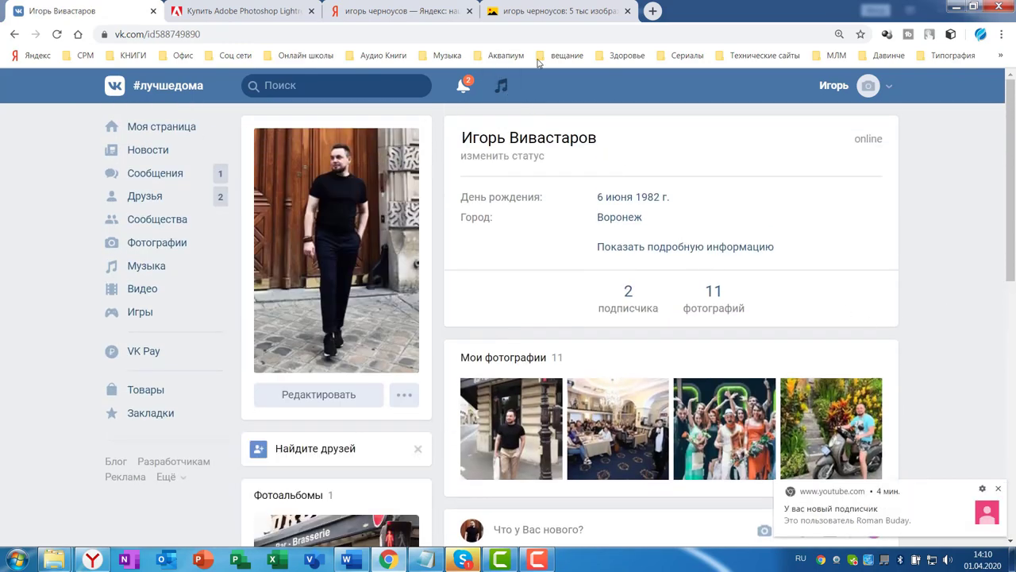
scroll(909, 309, "down", 4)
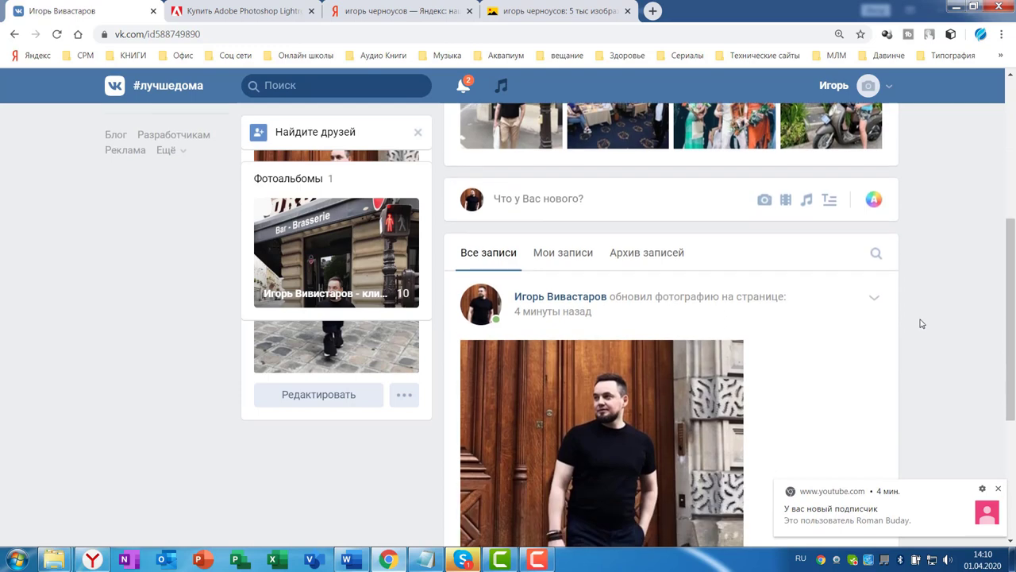
scroll(910, 332, "down", 2)
scroll(862, 257, "up", 3)
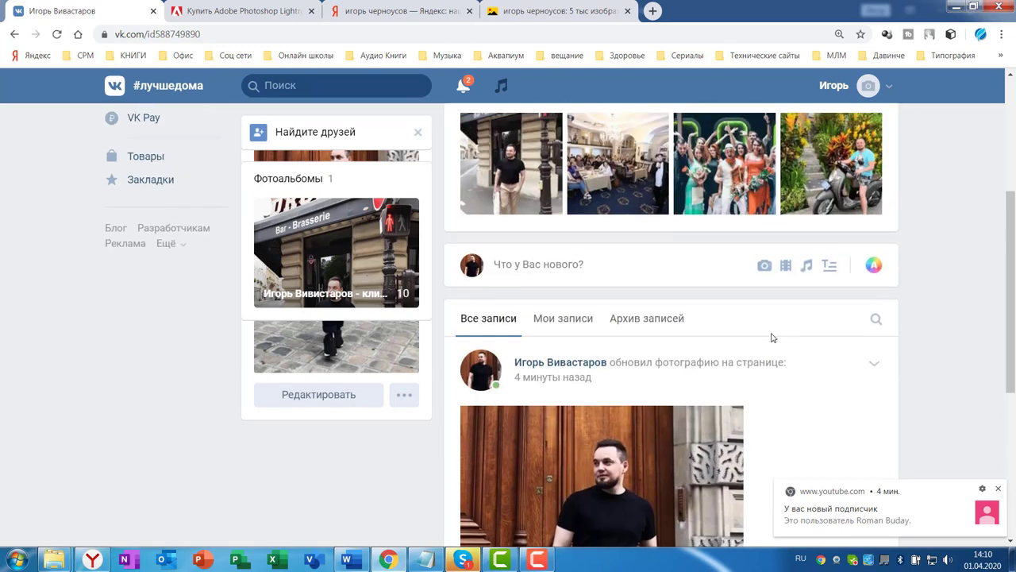
scroll(911, 412, "down", 3)
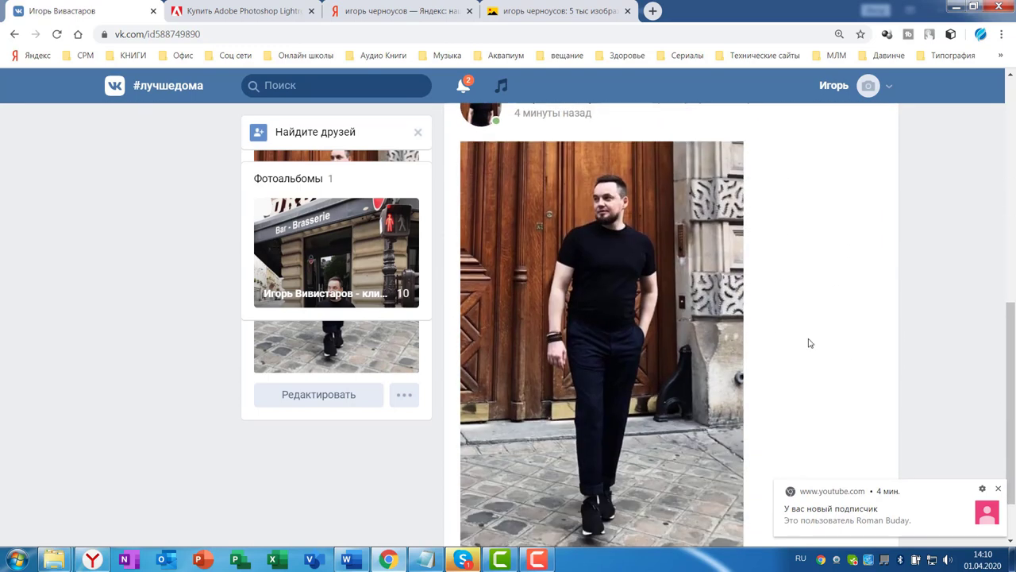
scroll(857, 232, "up", 4)
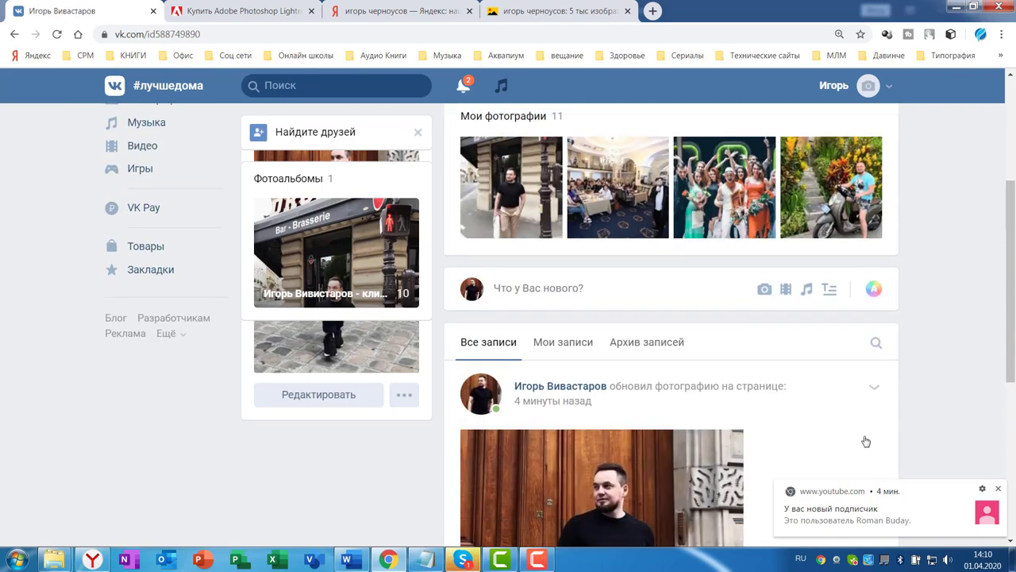
scroll(696, 419, "down", 1)
scroll(954, 271, "up", 4)
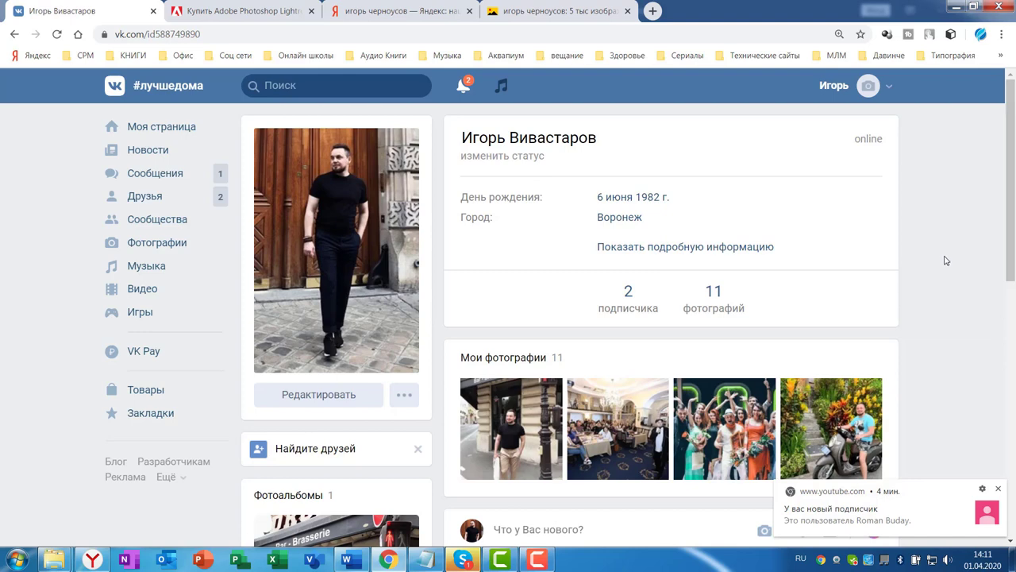
left_click(425, 559)
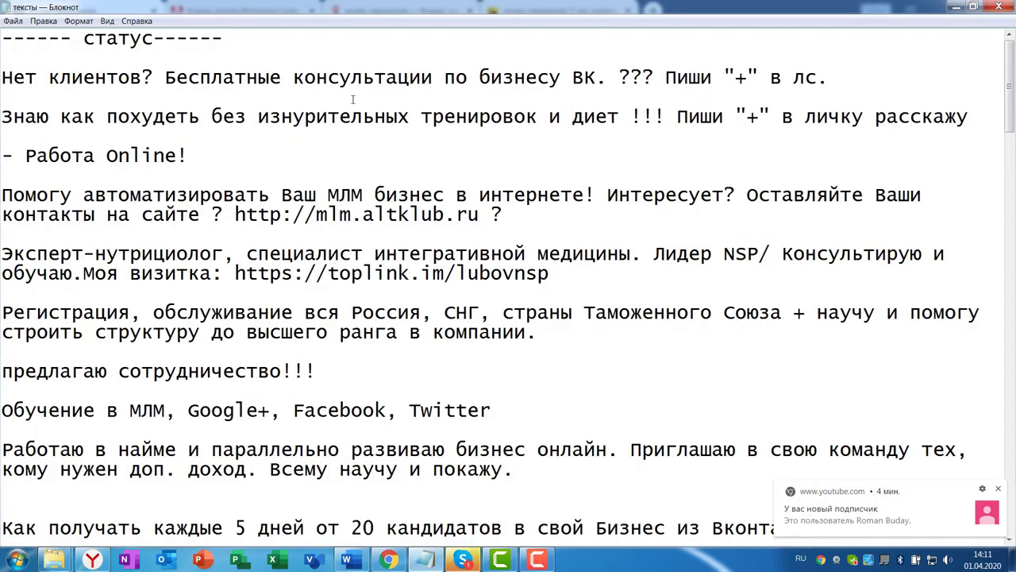
scroll(607, 195, "down", 1)
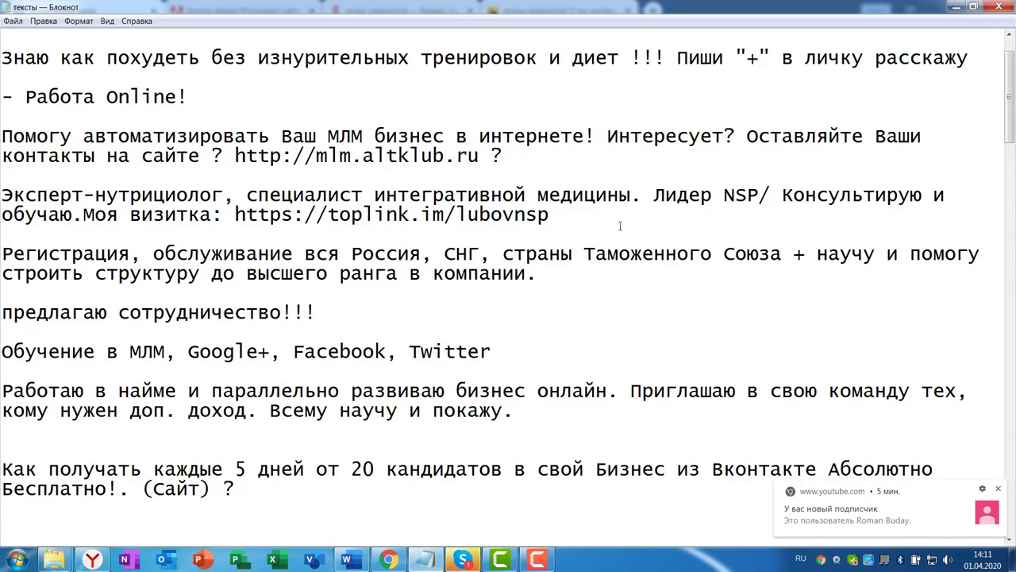
left_click(955, 7)
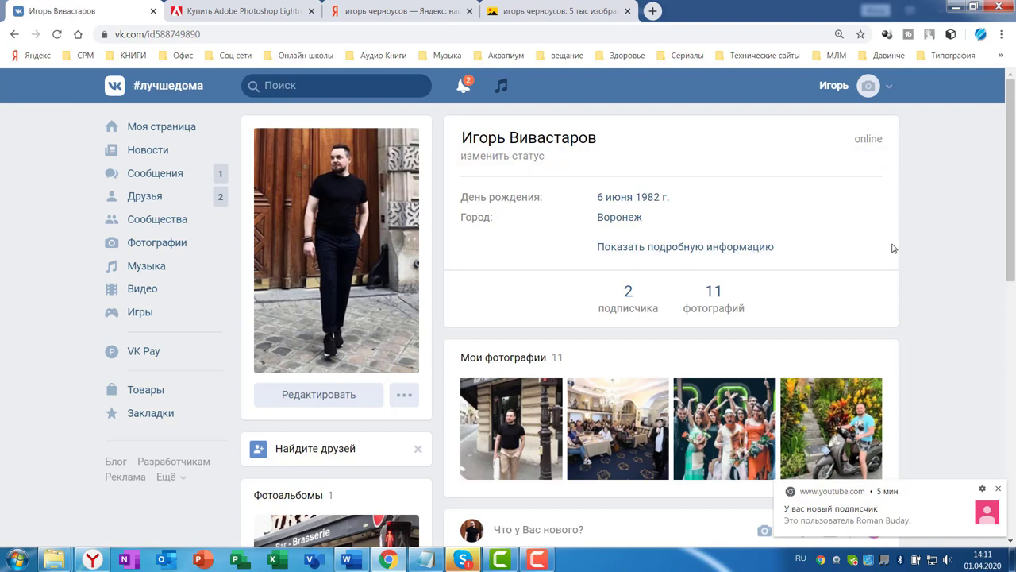
Paste the prepared status text from the Word document into the profile status field
scroll(927, 262, "down", 3)
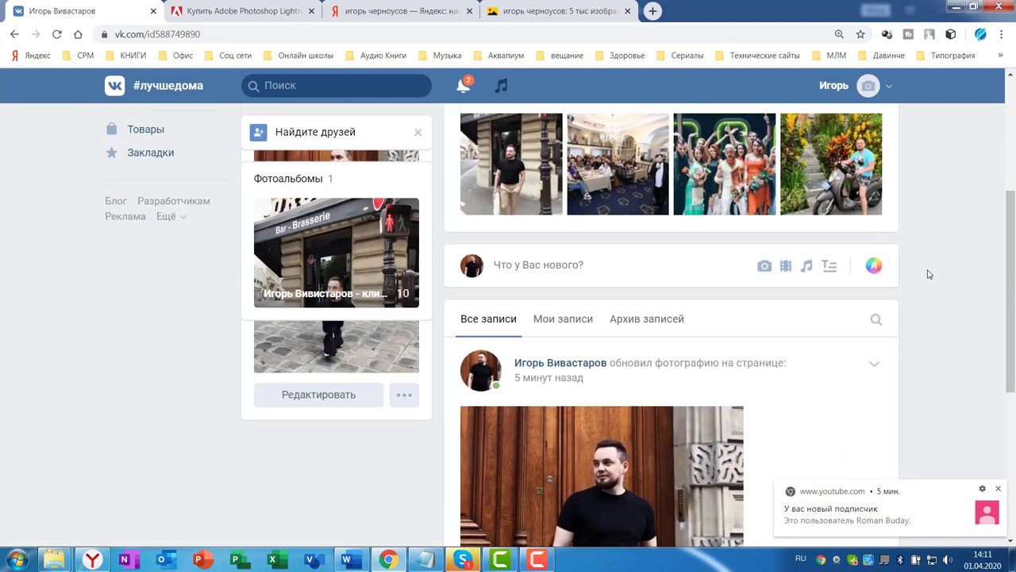
scroll(928, 270, "up", 3)
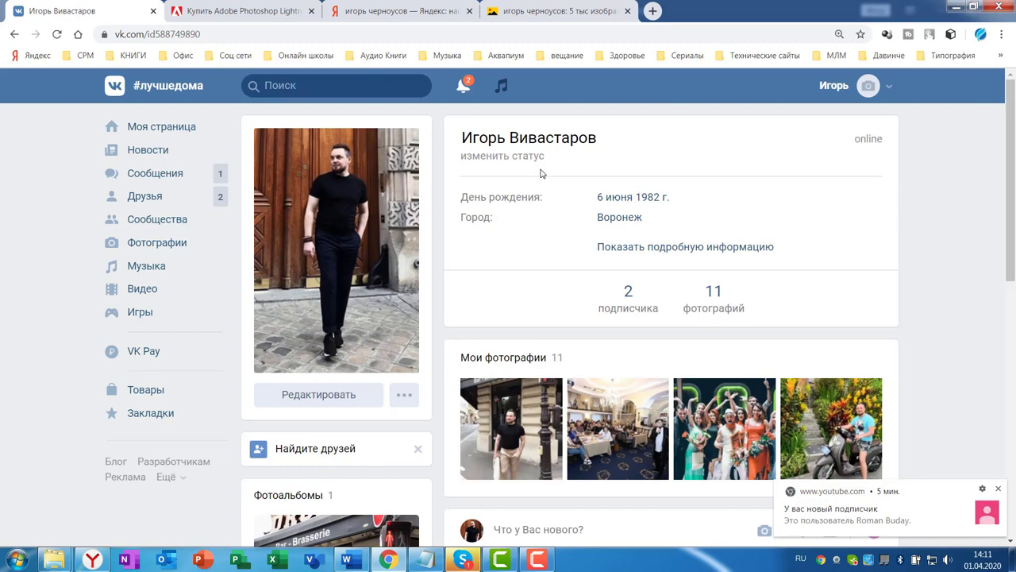
left_click(346, 560)
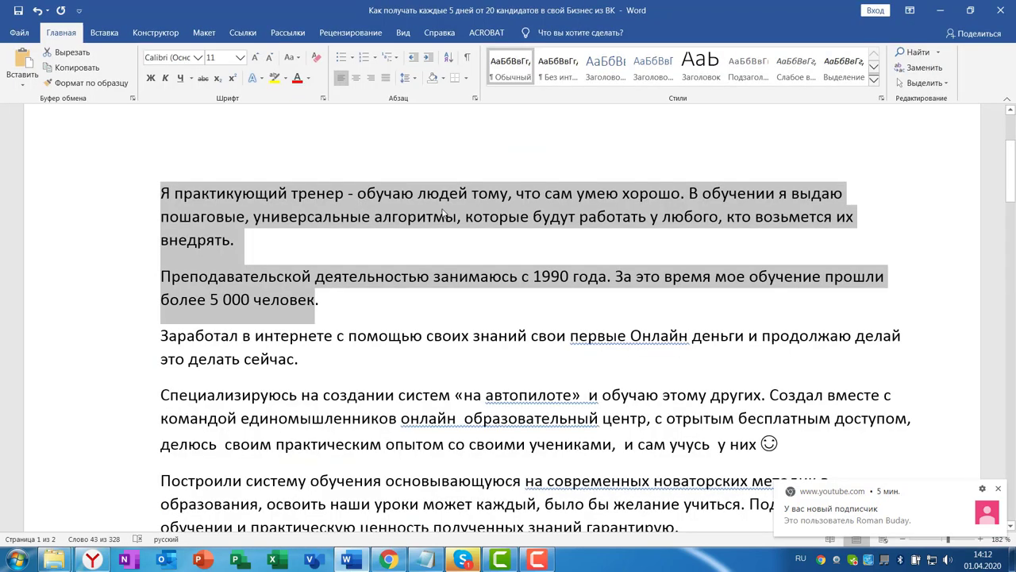
scroll(529, 194, "up", 3)
key("alt+Tab")
left_click(474, 158)
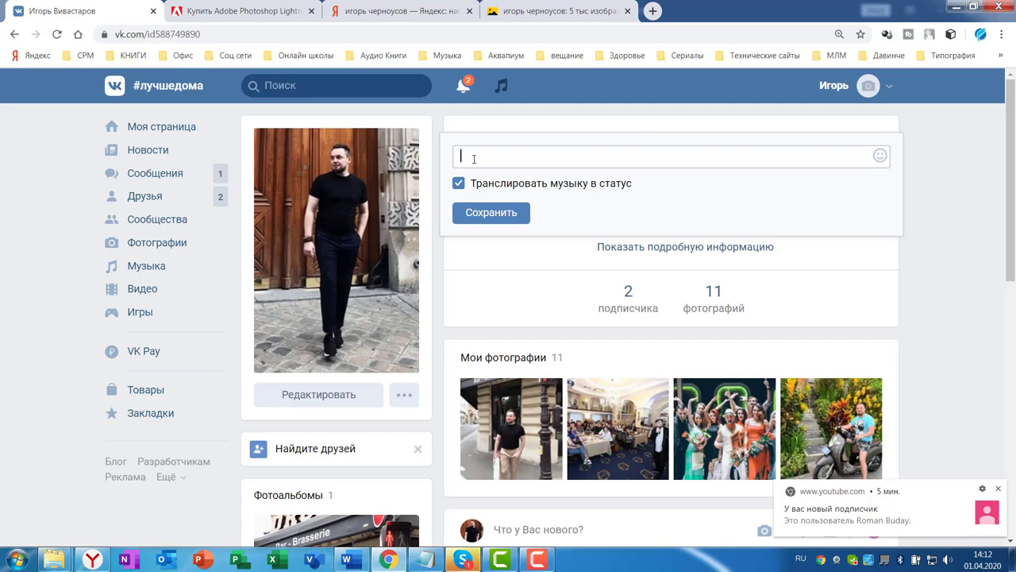
type("Как получать каждые 5 дней от 20 кандидатов в свой Бизнес из ВК Помогу автоматизировать Ваш МЛМ бизнес в интернете! (Читай первый пост)")
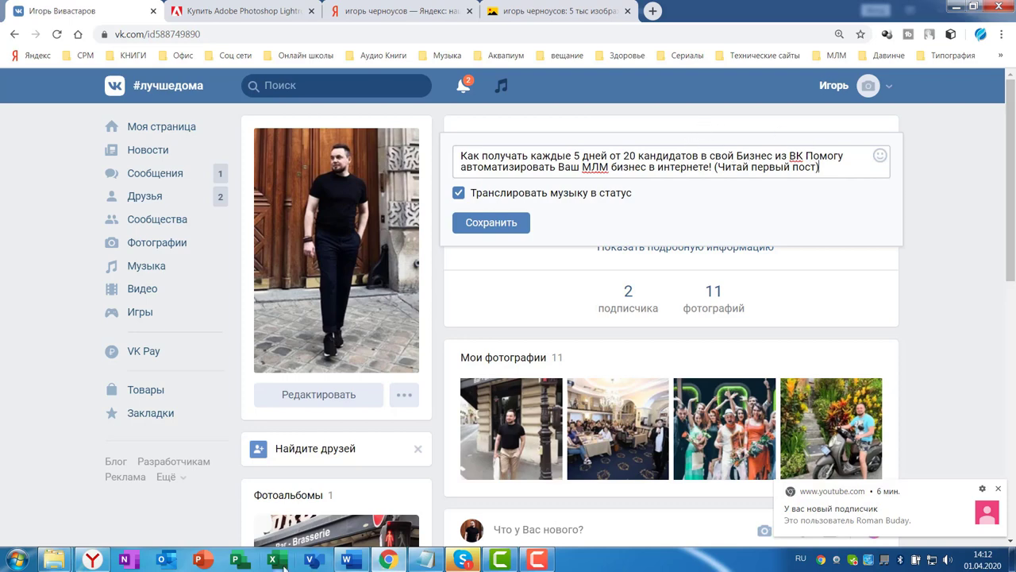
left_click(347, 559)
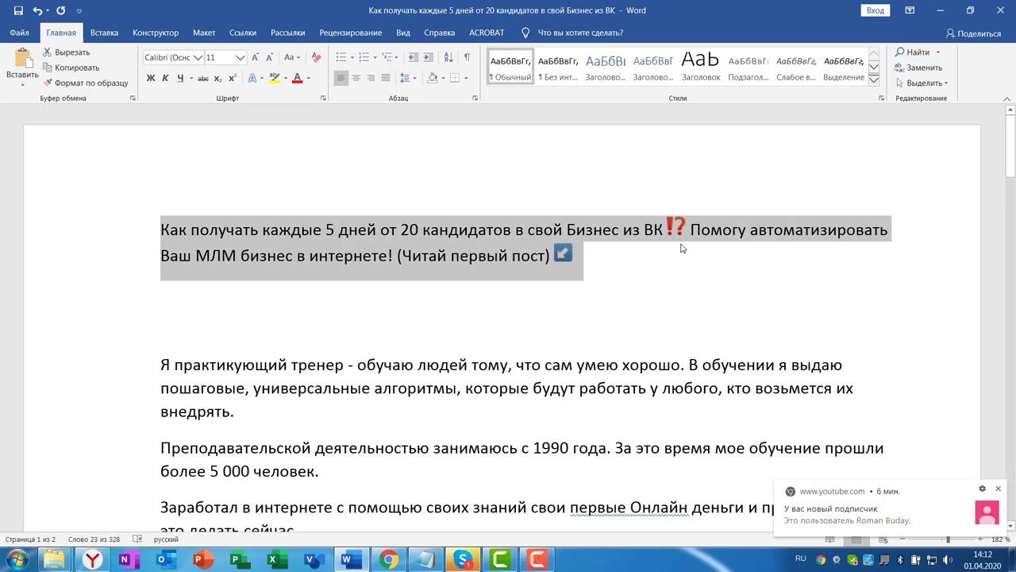
left_click(388, 560)
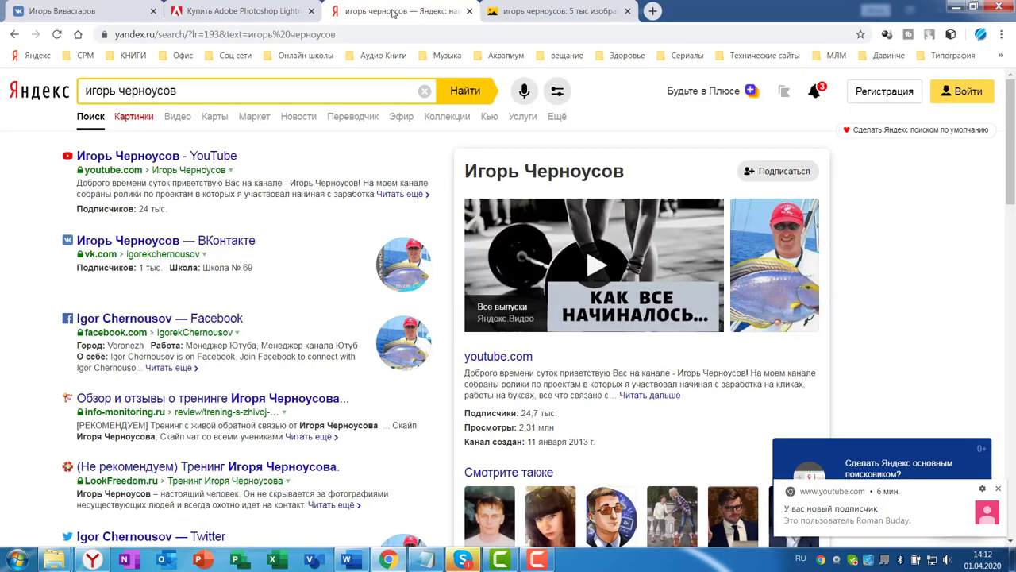
Search Yandex for coloured VK-post icons ('цветрые значки для посов вк')
left_click(425, 92)
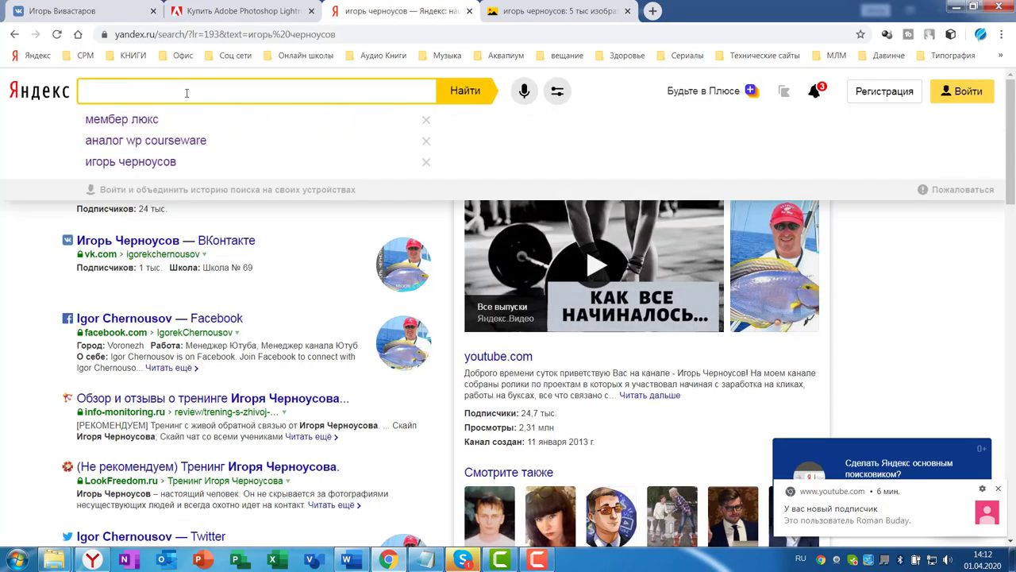
type("цветрые зг")
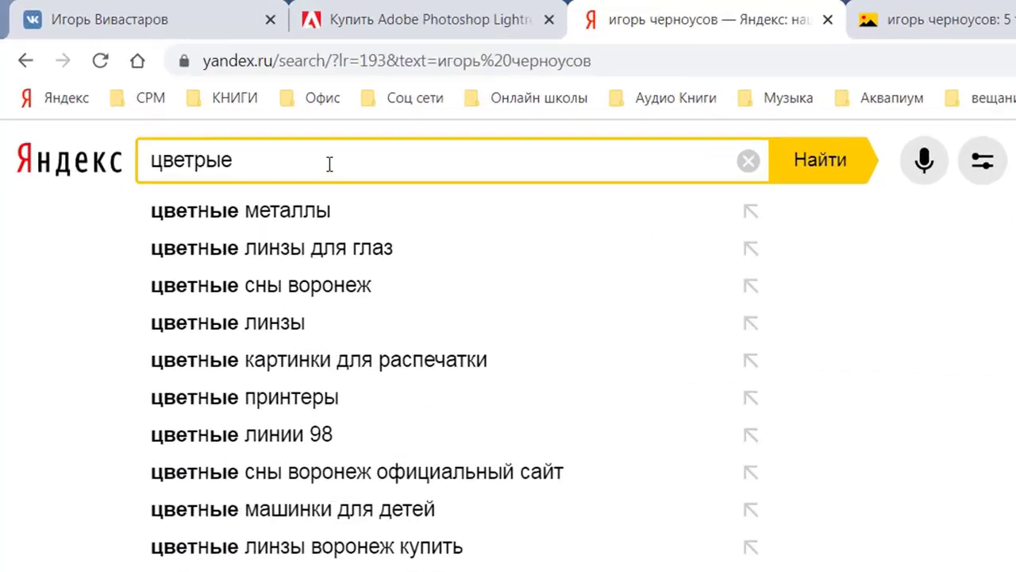
key("BackSpace")
type("начки для посов вк")
key("Return")
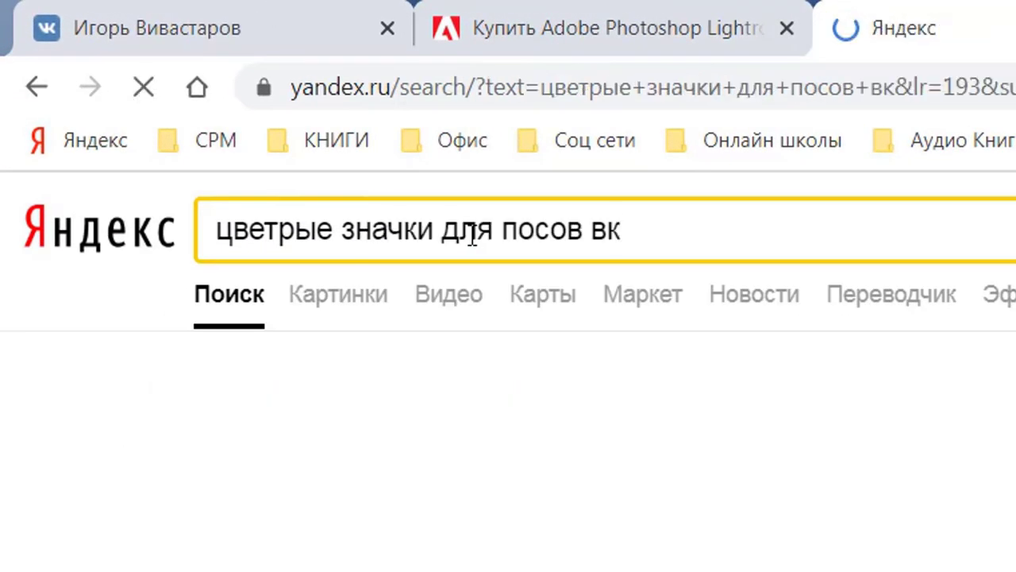
Open the VK coloured-icon catalog result and enlarge it to read the emoji codes
left_click(665, 481)
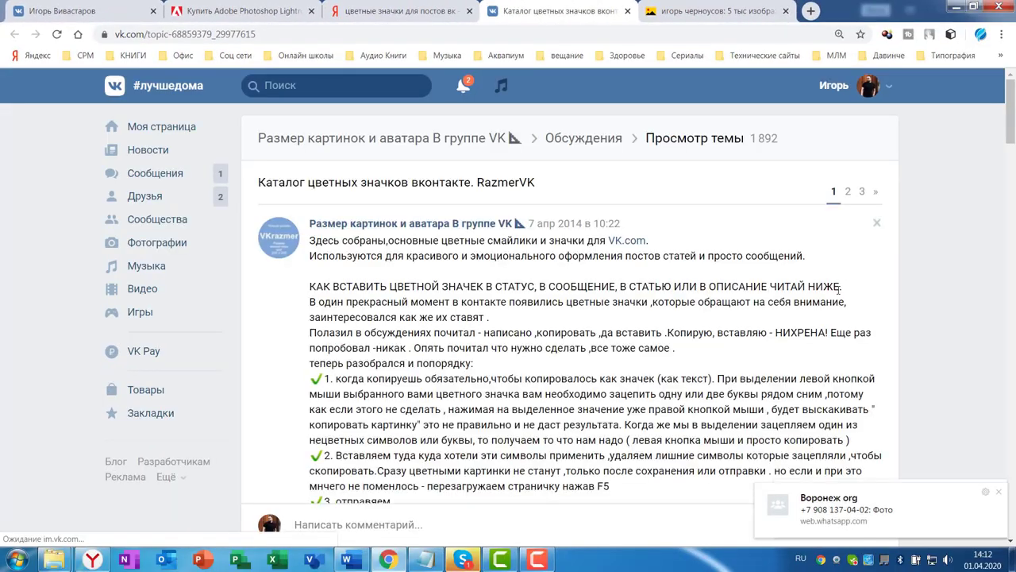
scroll(818, 302, "down", 10)
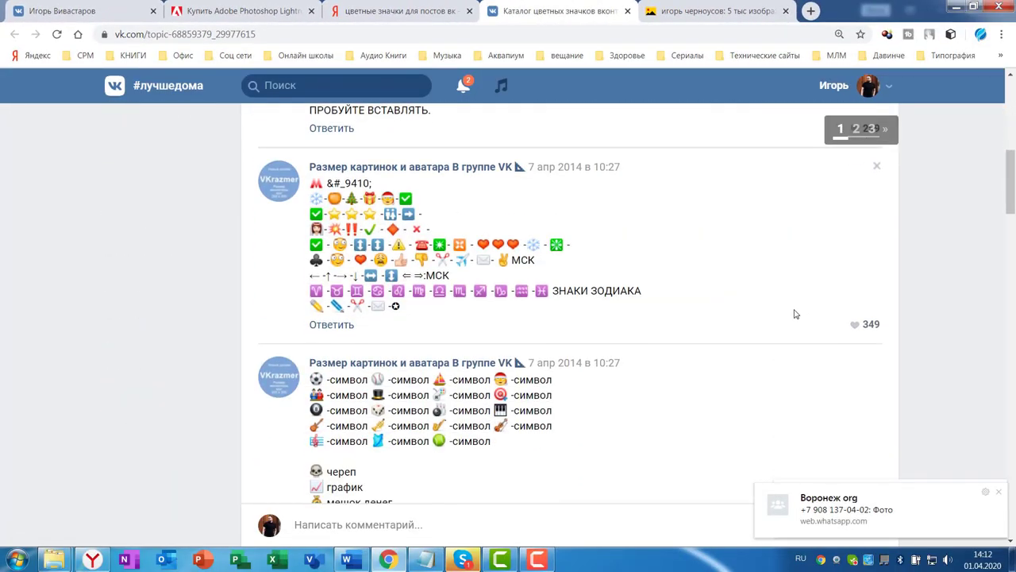
key("ctrl+plus")
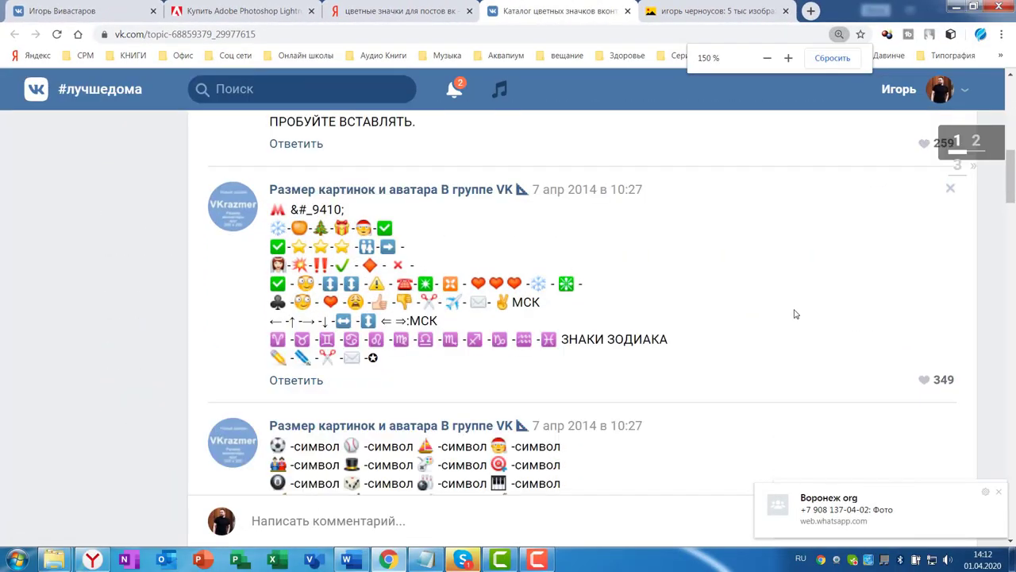
scroll(623, 318, "down", 2)
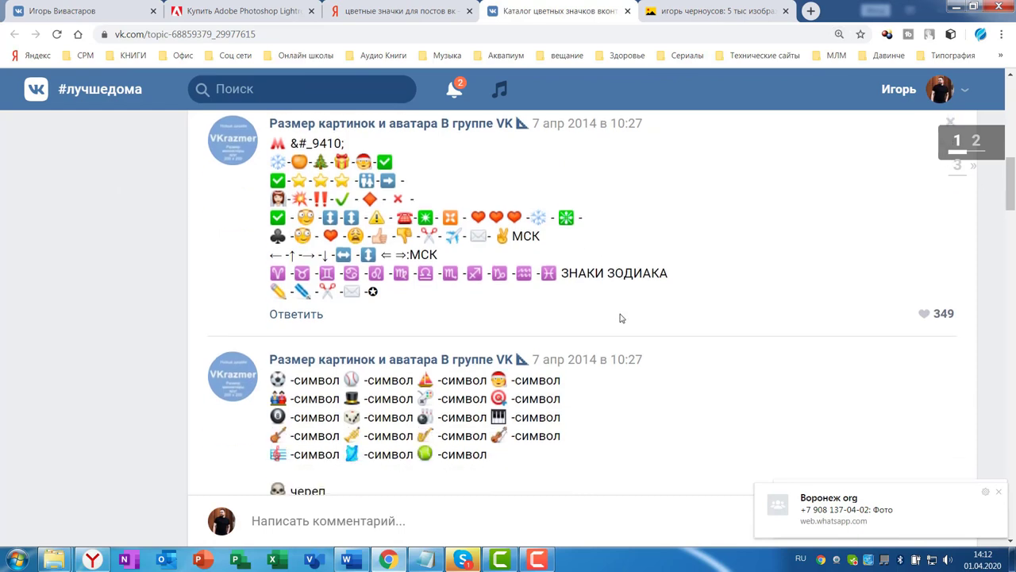
scroll(631, 320, "down", 2)
scroll(639, 322, "down", 1)
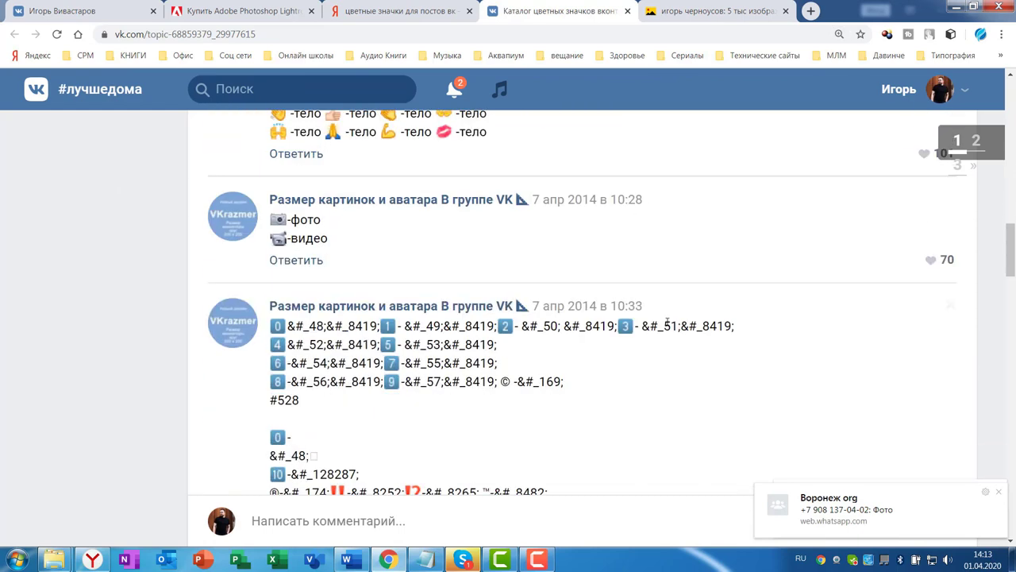
scroll(804, 322, "down", 3)
scroll(698, 283, "down", 1)
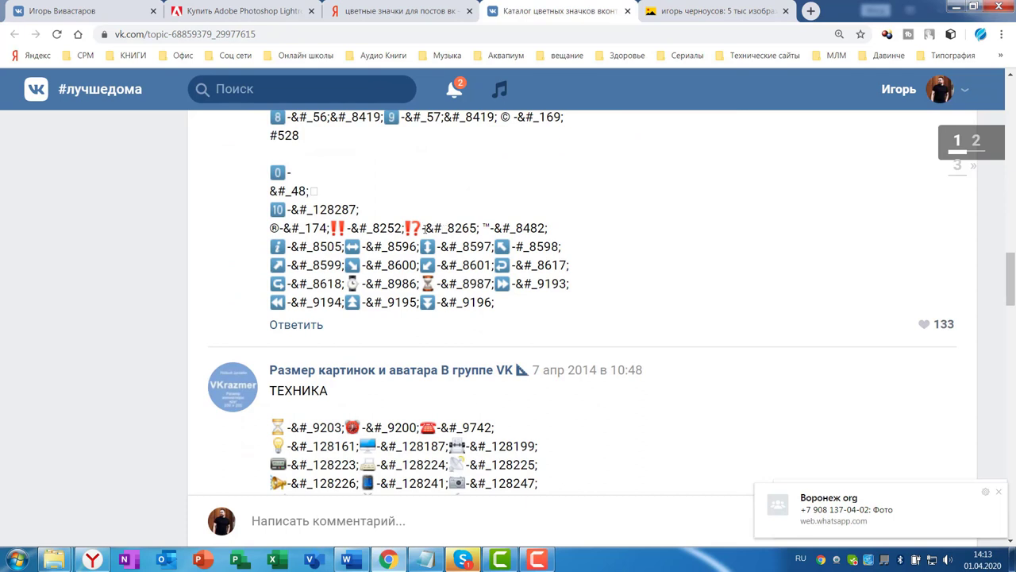
Copy the ⁉ emoji from the catalog post and return to the profile tab
double_click(412, 228)
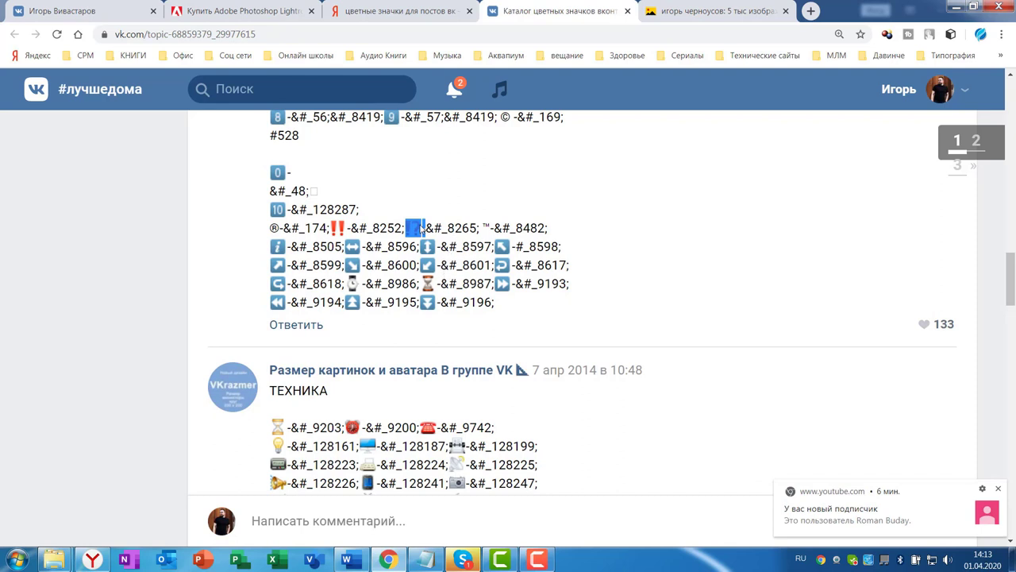
right_click(421, 228)
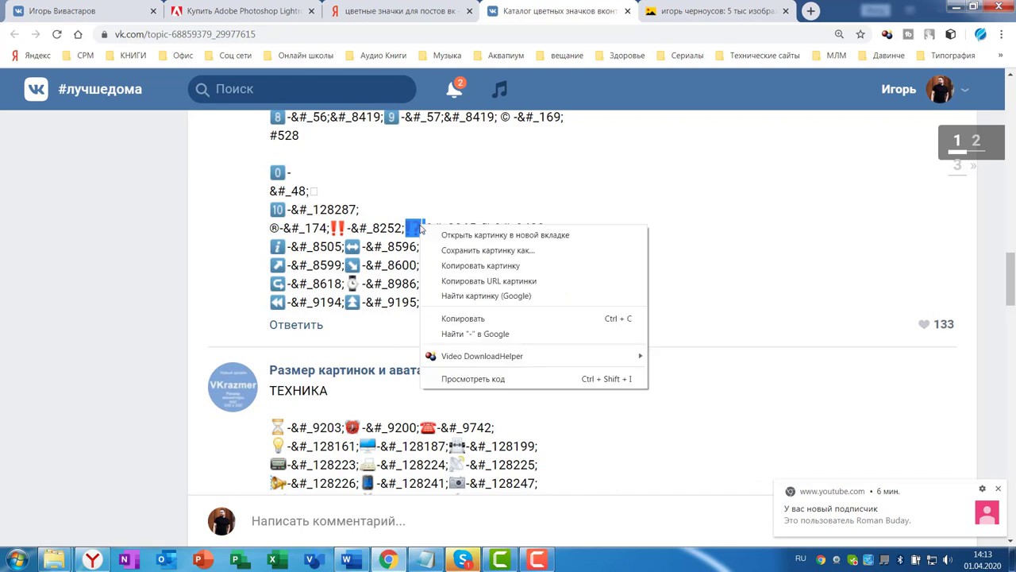
left_click(462, 318)
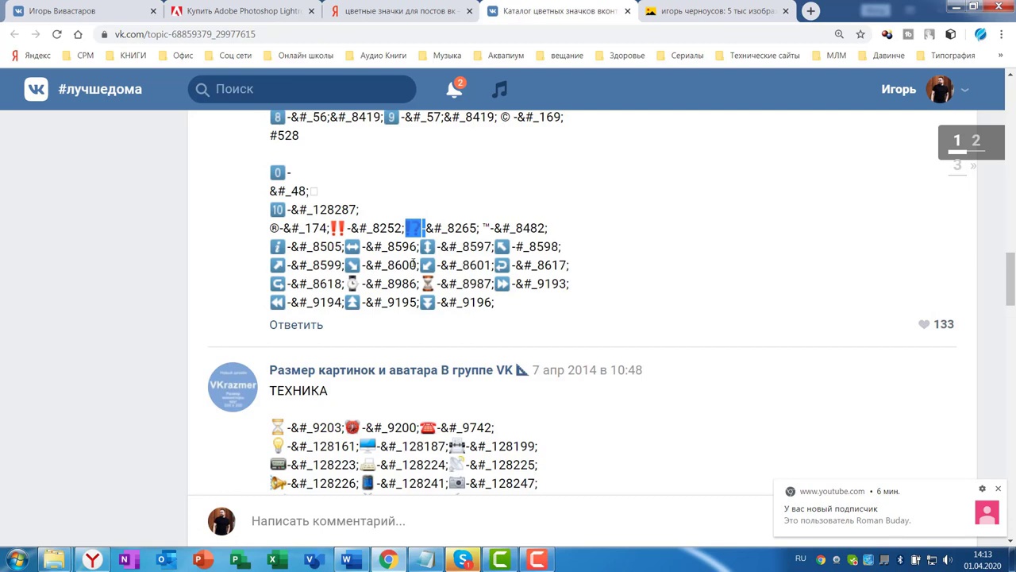
left_click(92, 11)
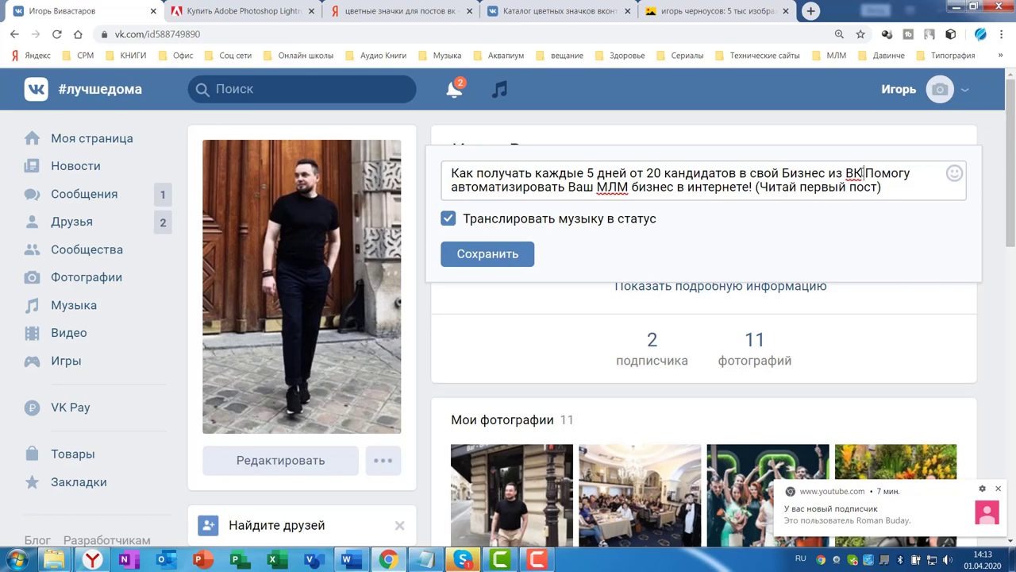
Replace ВК in the status with the ⁉️ emoji, remove the hyphen, and save the status
right_click(864, 173)
left_click(777, 320)
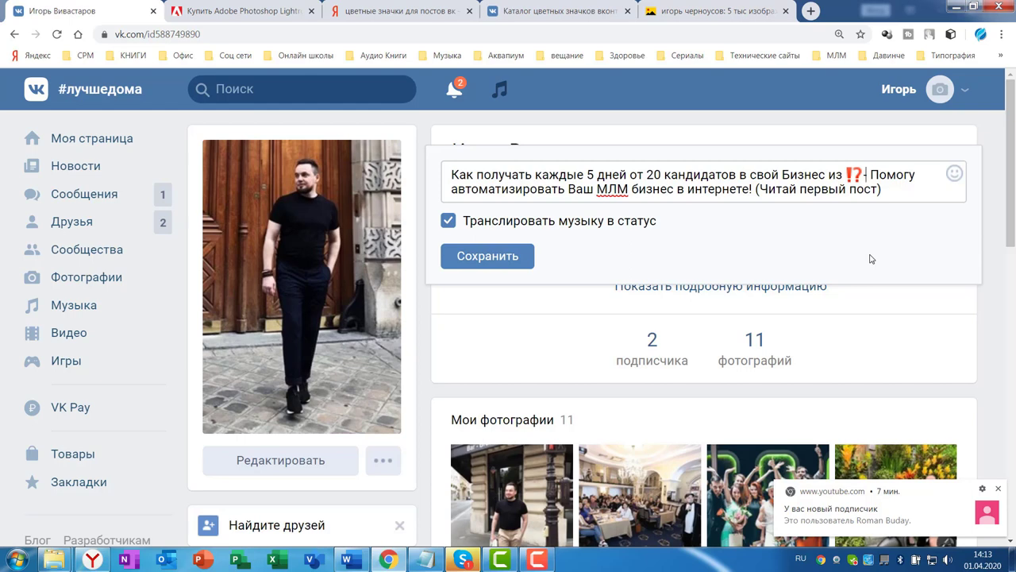
key("Delete")
left_click(562, 11)
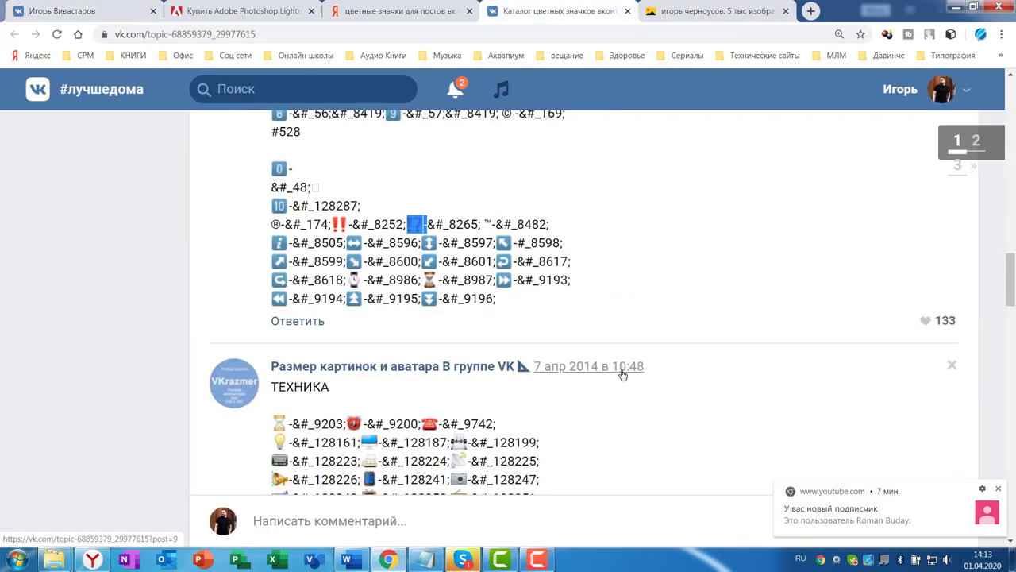
key("ctrl+1")
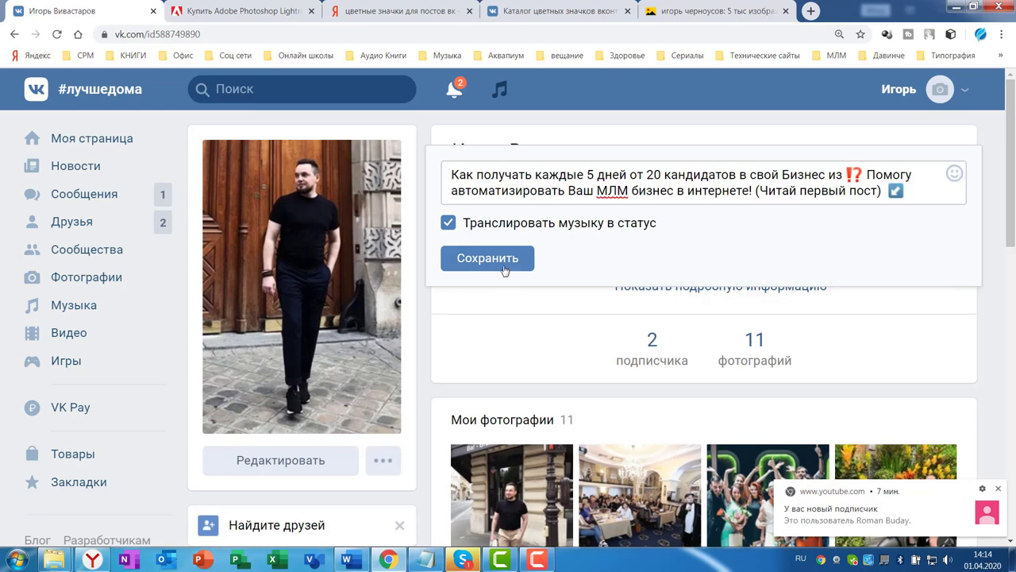
left_click(485, 258)
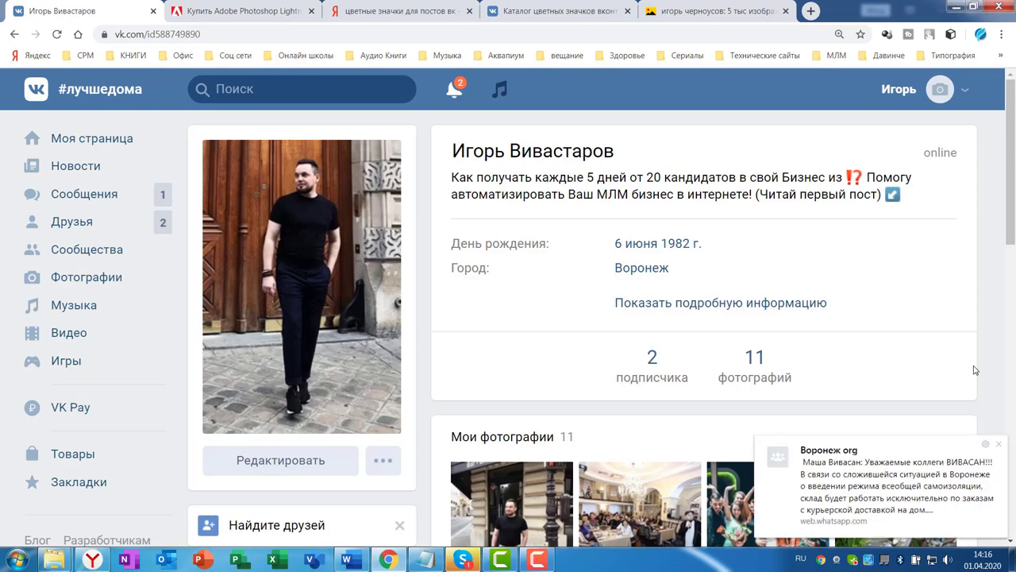
left_click(998, 442)
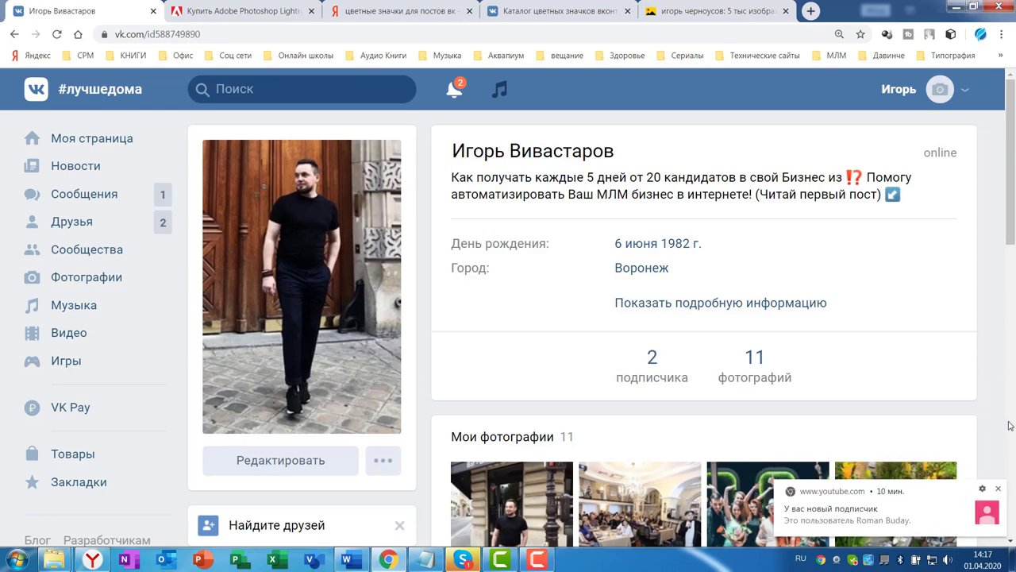
left_click(999, 486)
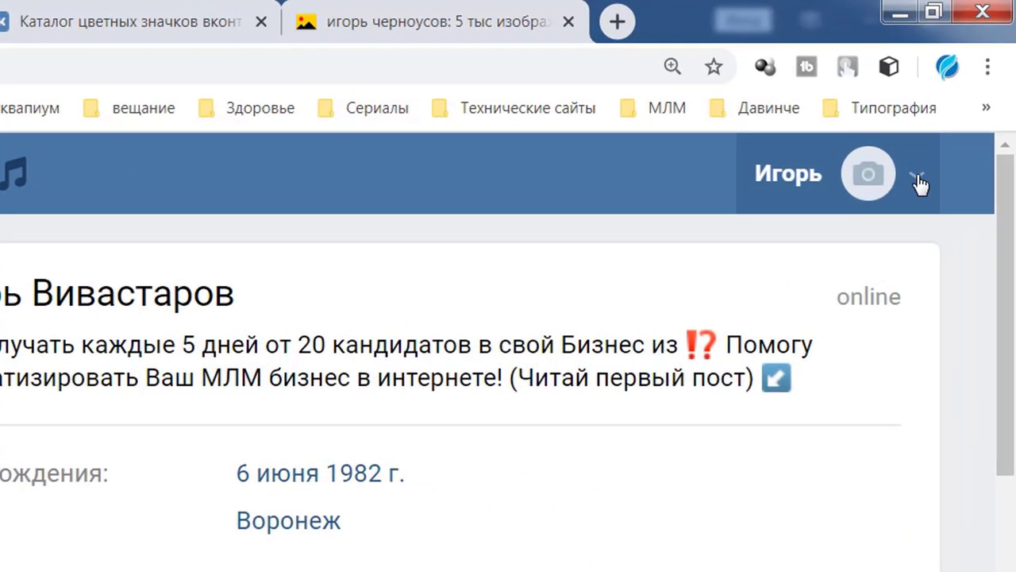
In the profile editor, set marital status to Женат and hide the birthday
left_click(918, 180)
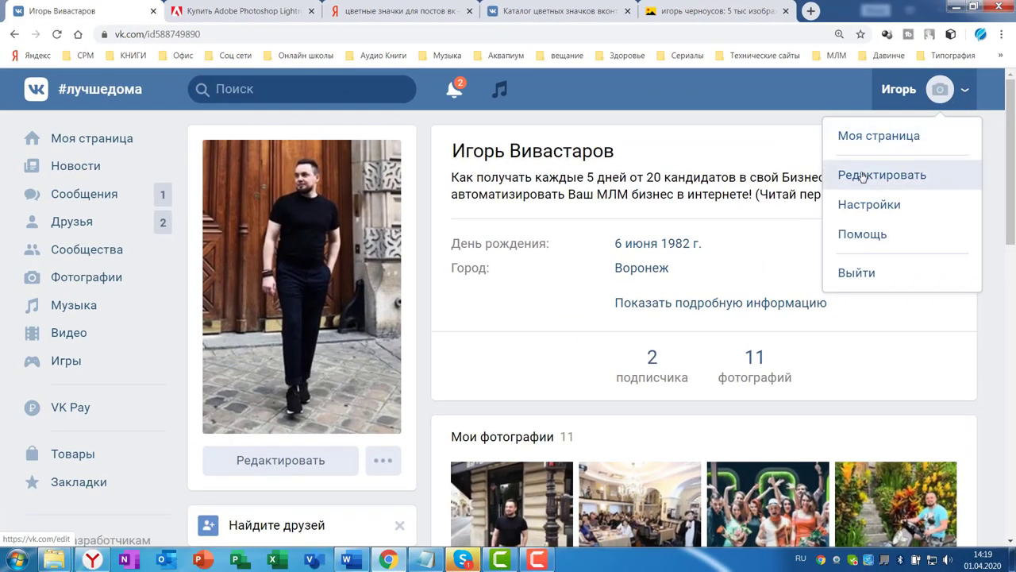
left_click(861, 178)
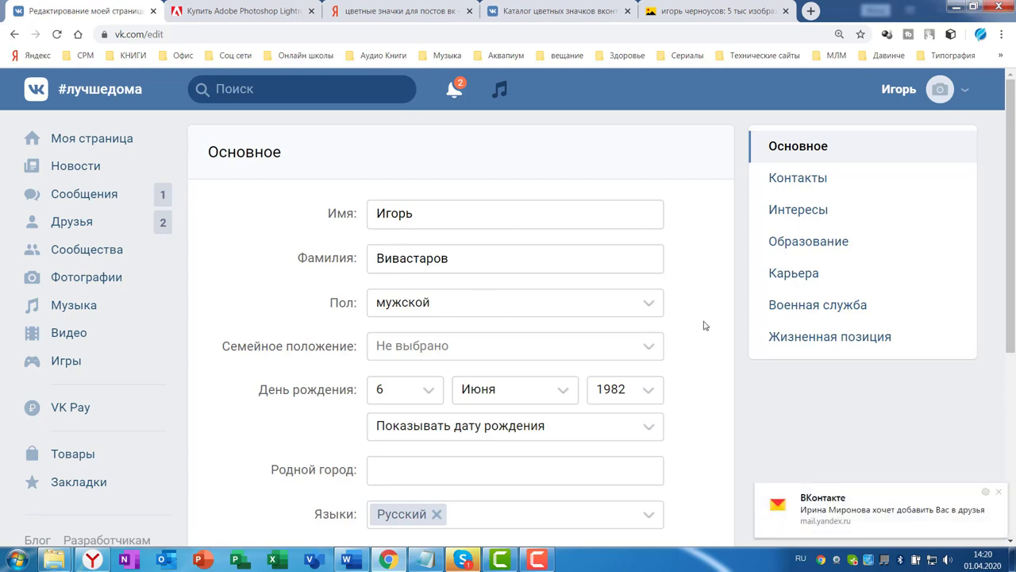
scroll(706, 328, "down", 1)
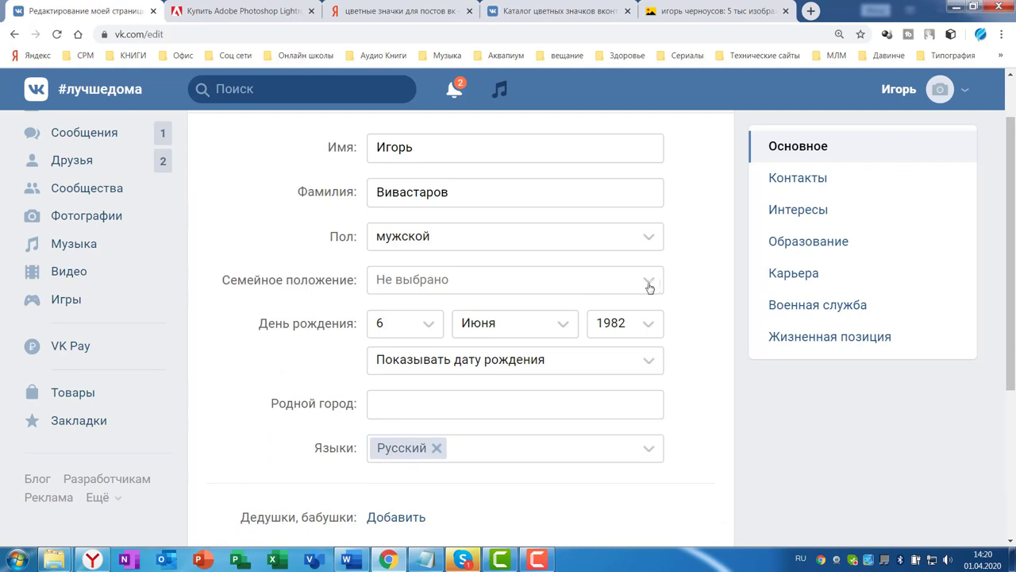
left_click(650, 286)
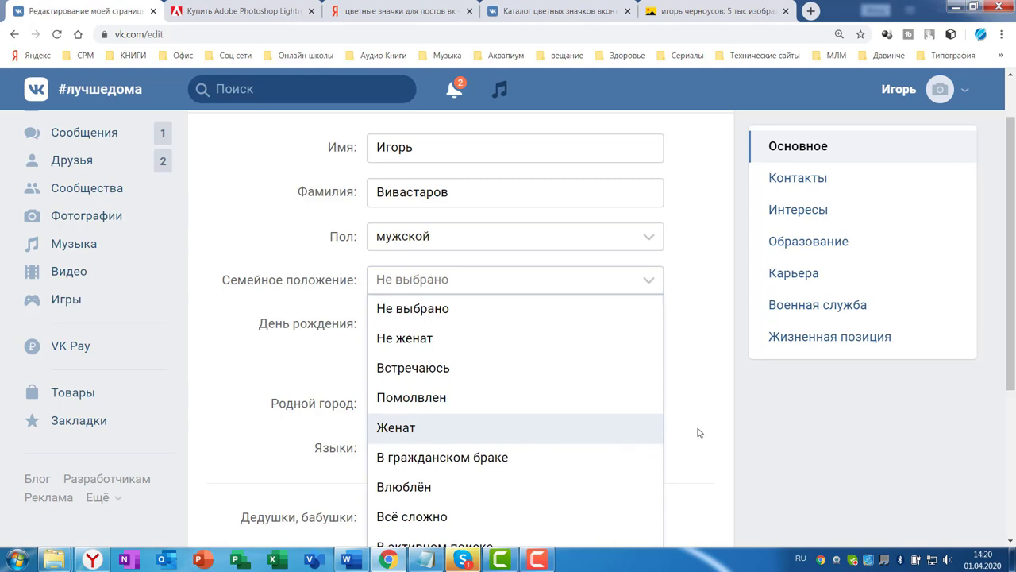
key("ctrl+minus")
key("ctrl+minus")
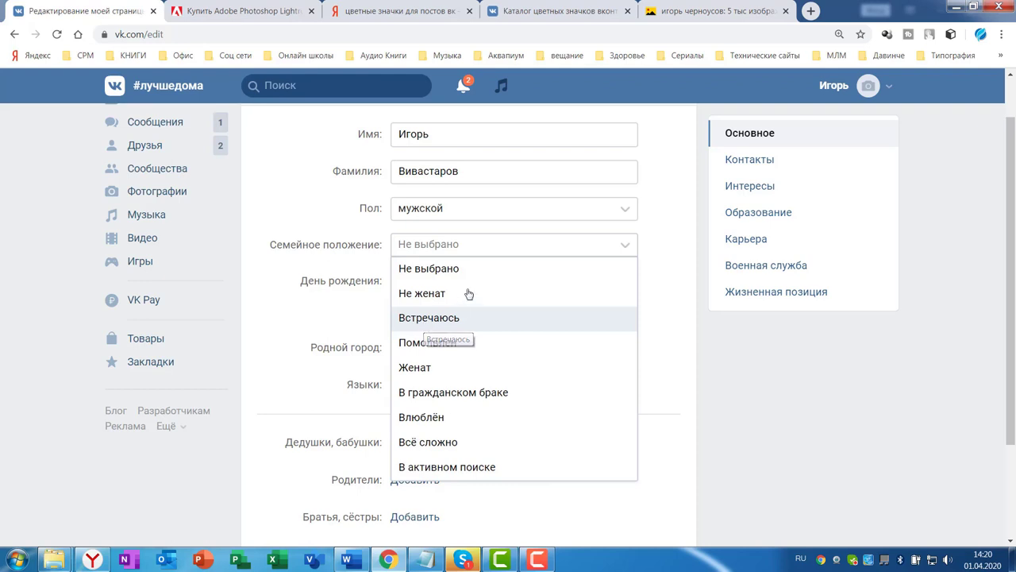
left_click(424, 367)
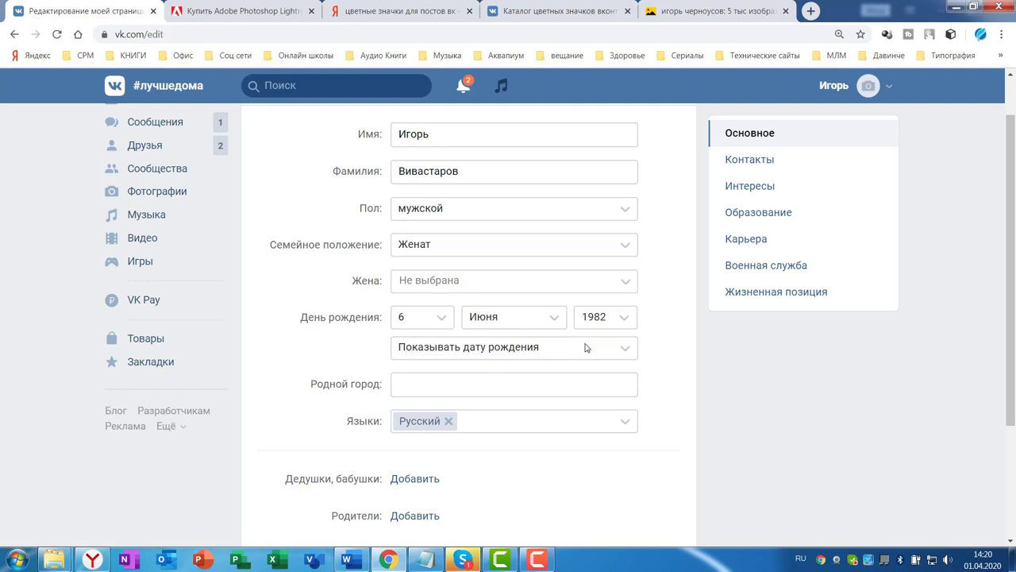
left_click(628, 350)
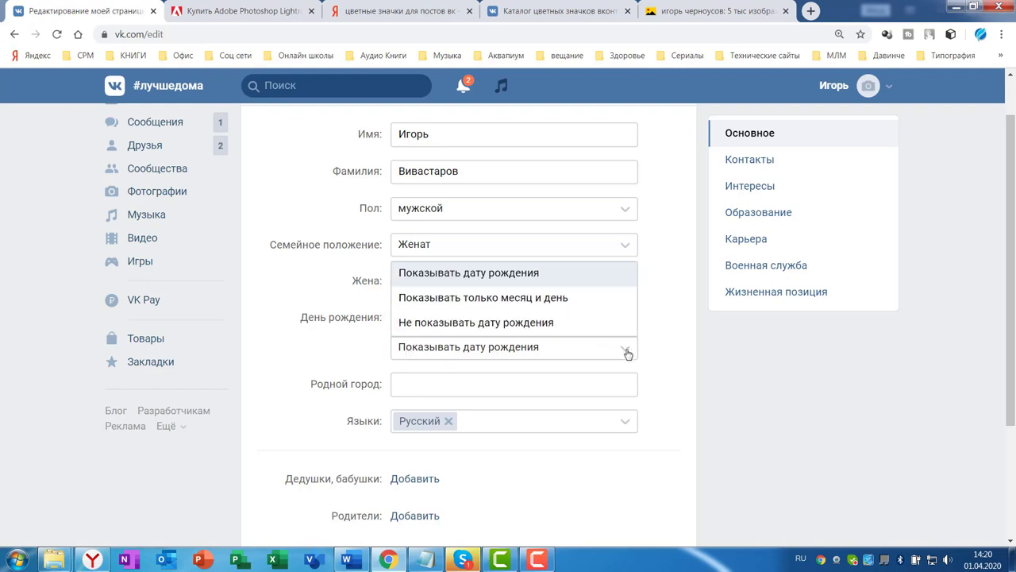
left_click(453, 325)
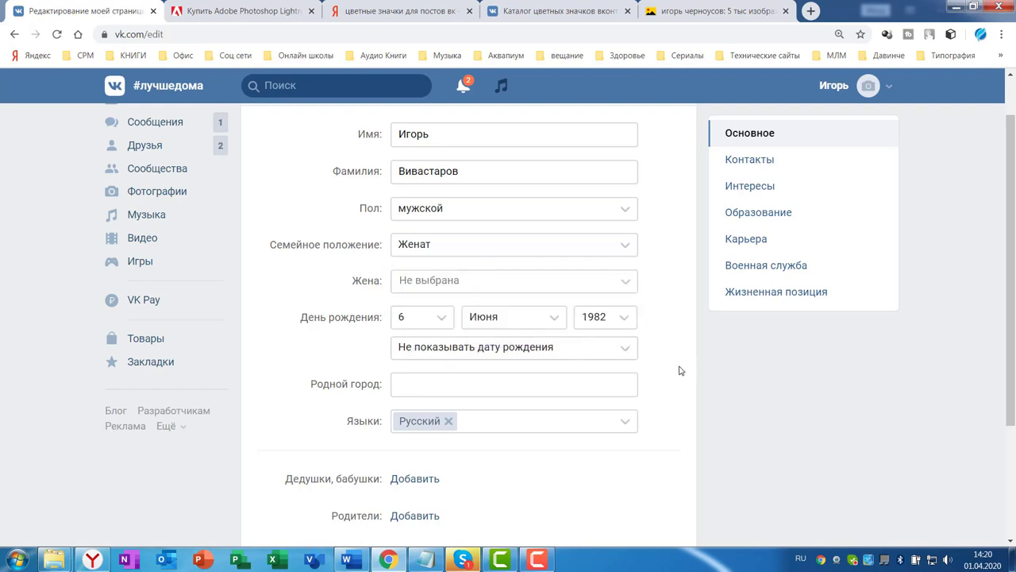
Set the hometown to Воронеж and save the basic profile details
scroll(703, 397, "down", 2)
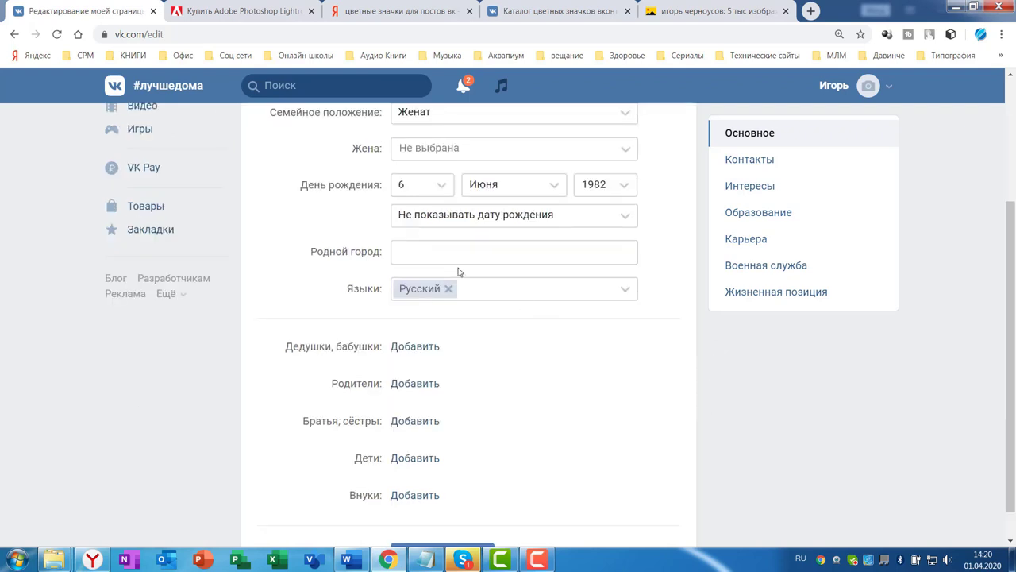
left_click(414, 251)
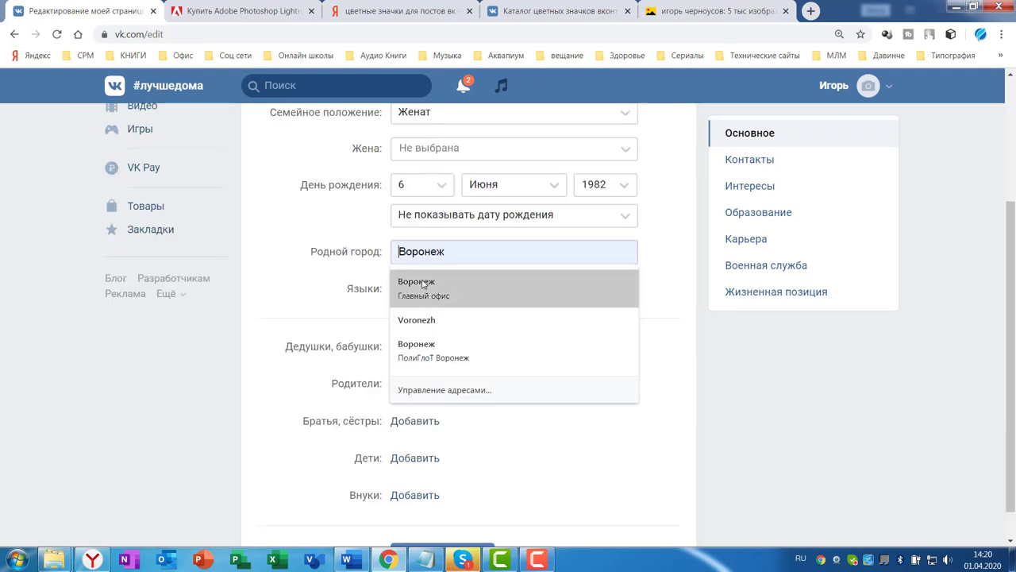
left_click(422, 283)
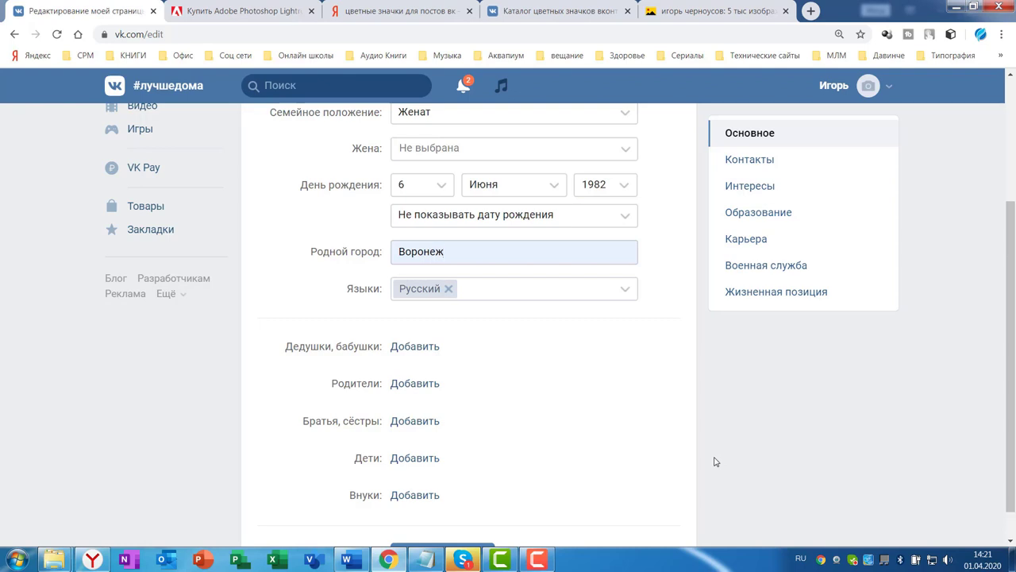
scroll(494, 364, "down", 1)
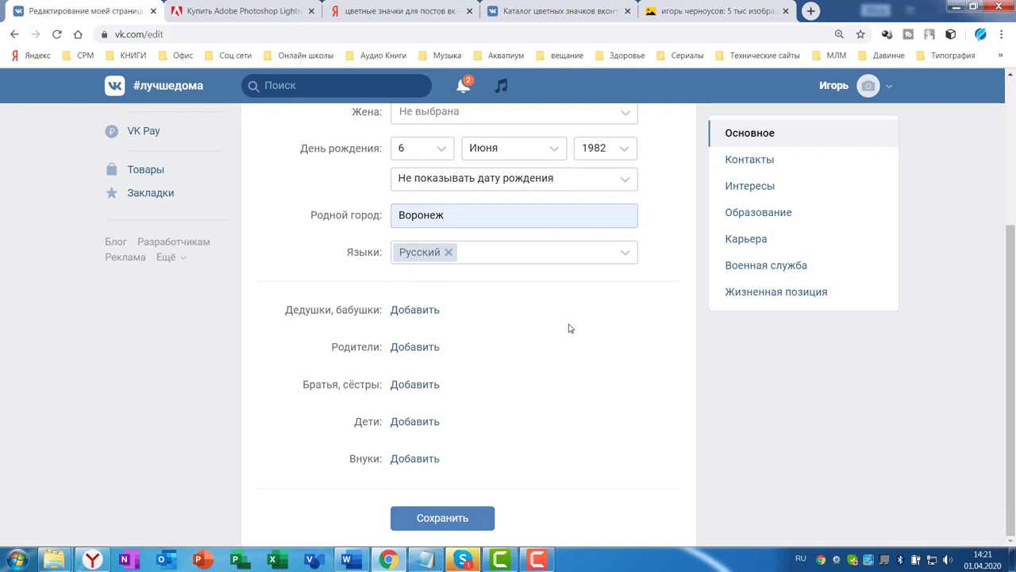
left_click(440, 522)
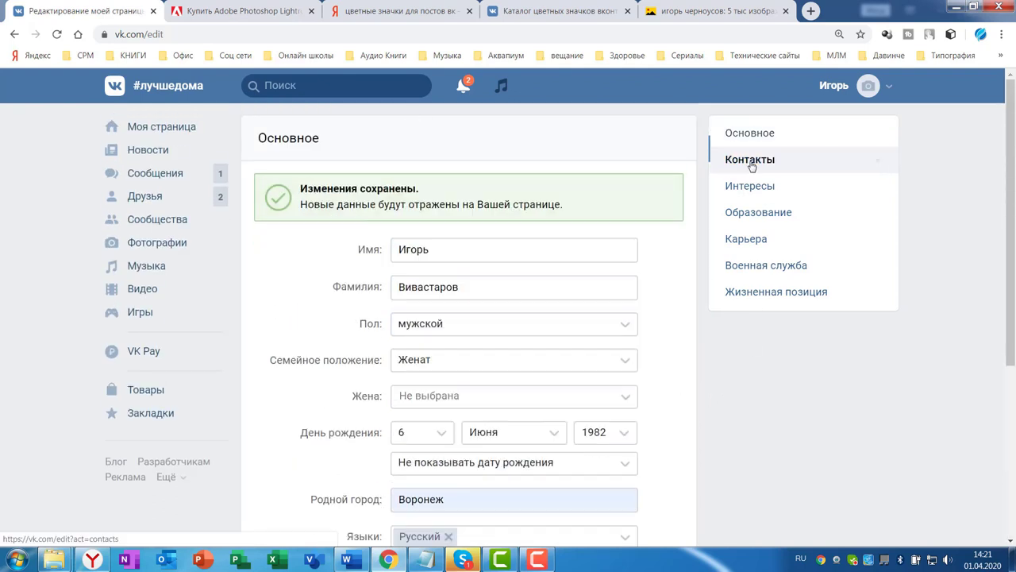
Open the Контакты section of the profile editor, leaving the home location unchanged
left_click(735, 160)
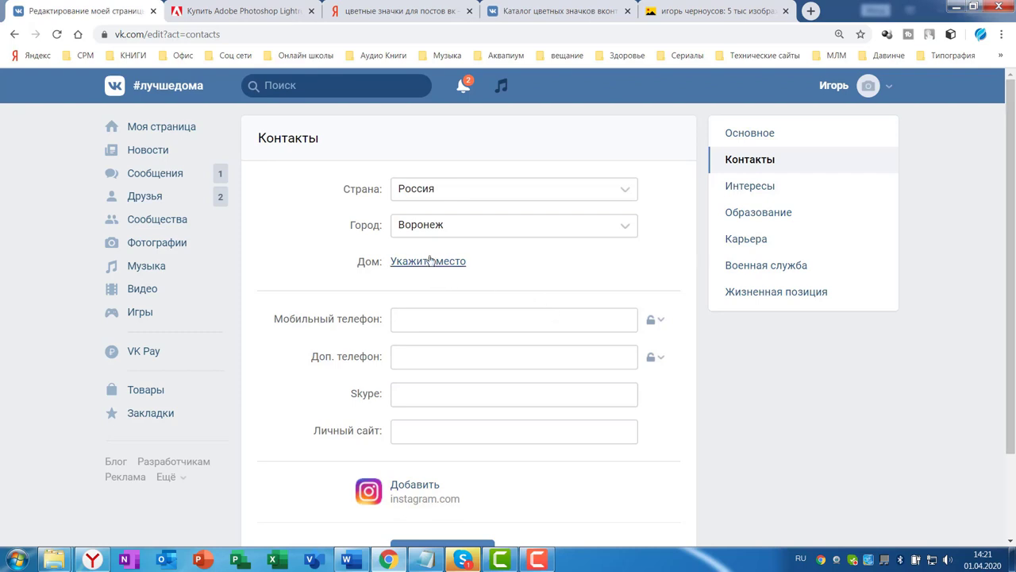
left_click(425, 262)
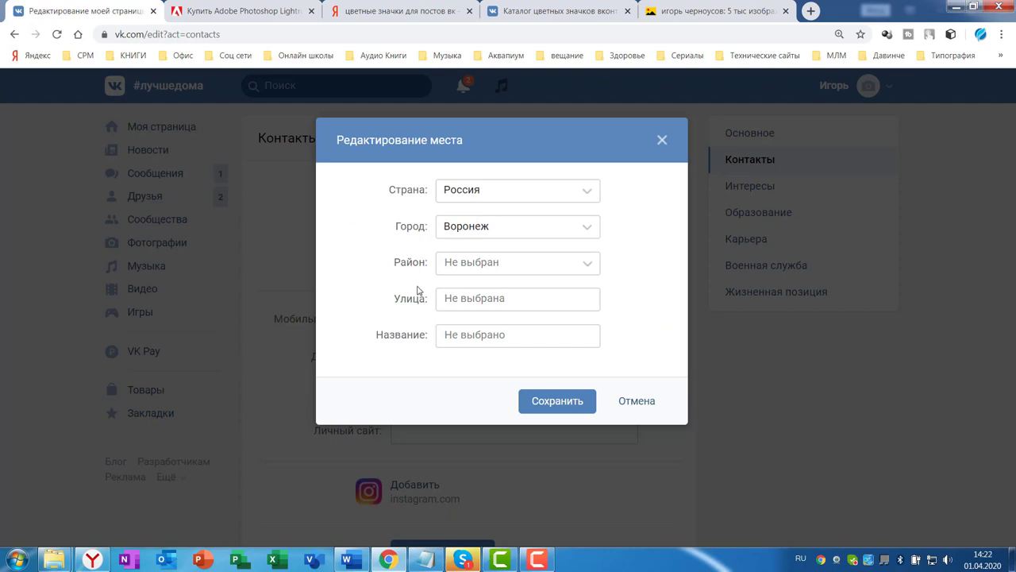
left_click(659, 142)
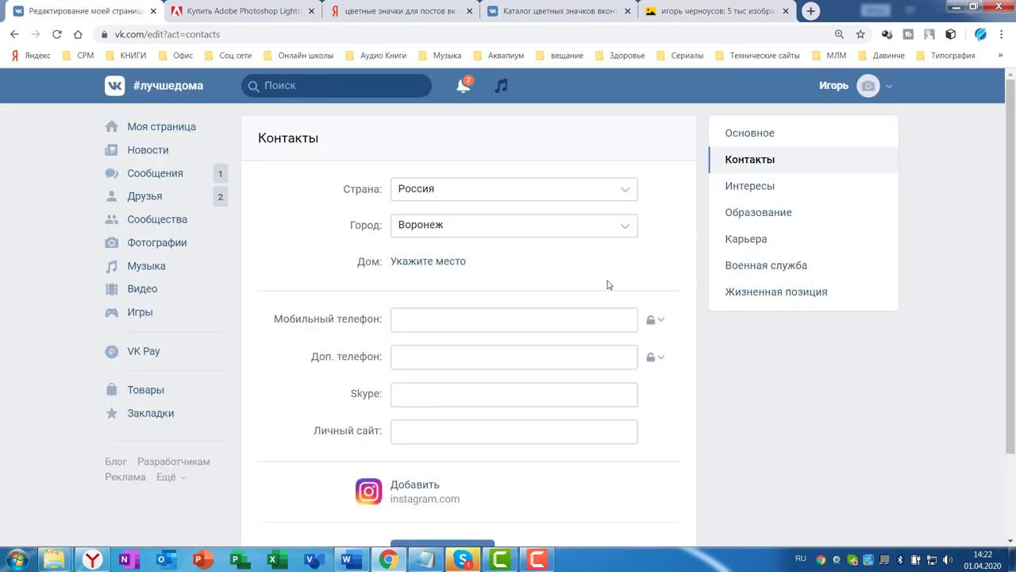
scroll(402, 275, "down", 1)
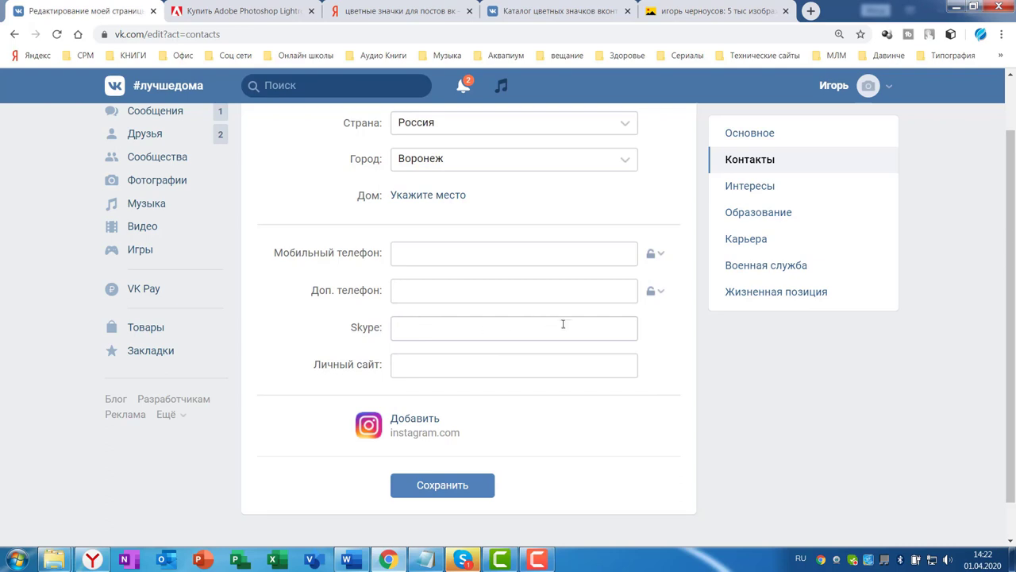
Select the Skype login in Skype's settings for copying
left_click(852, 560)
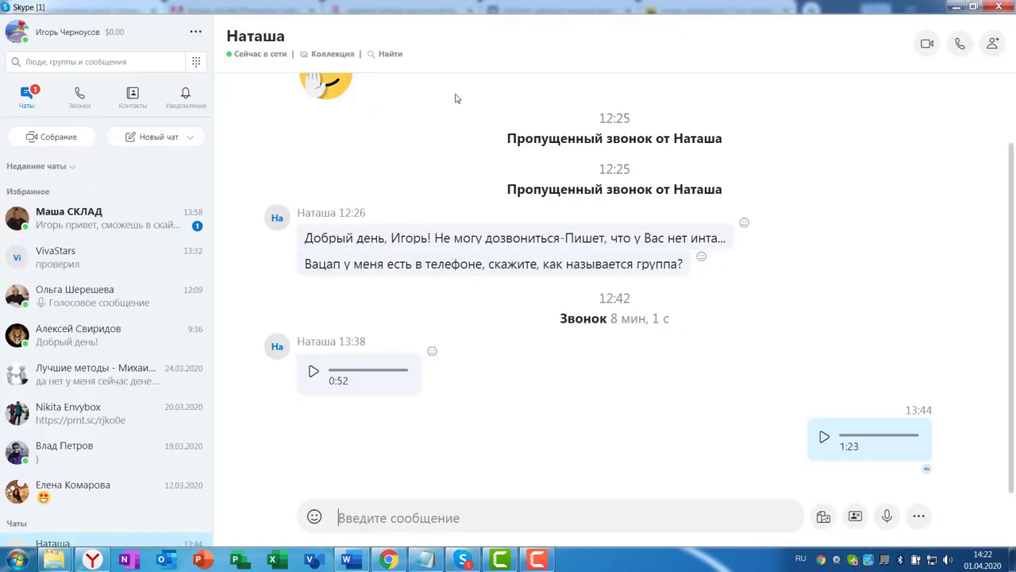
left_click(195, 32)
left_click(229, 42)
left_click_drag(626, 181, 727, 199)
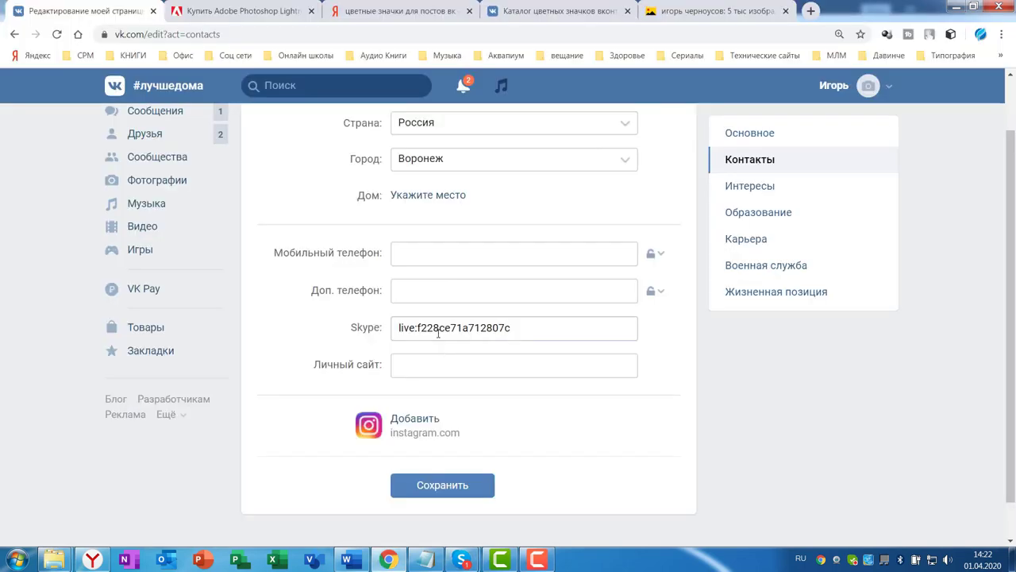
Return to VK with the Skype login and save the contact details
key("alt+Tab")
left_click(414, 366)
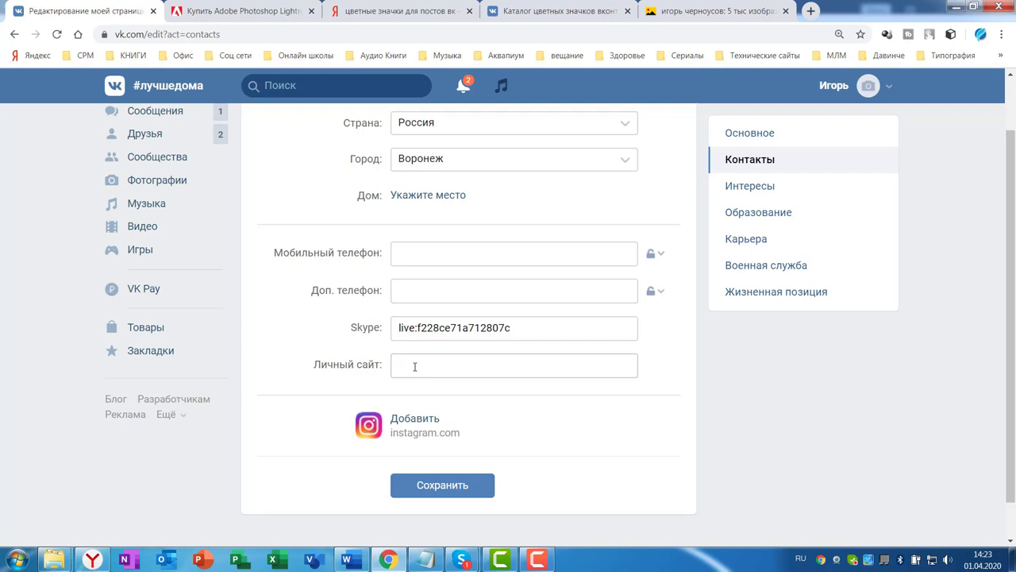
scroll(444, 361, "down", 1)
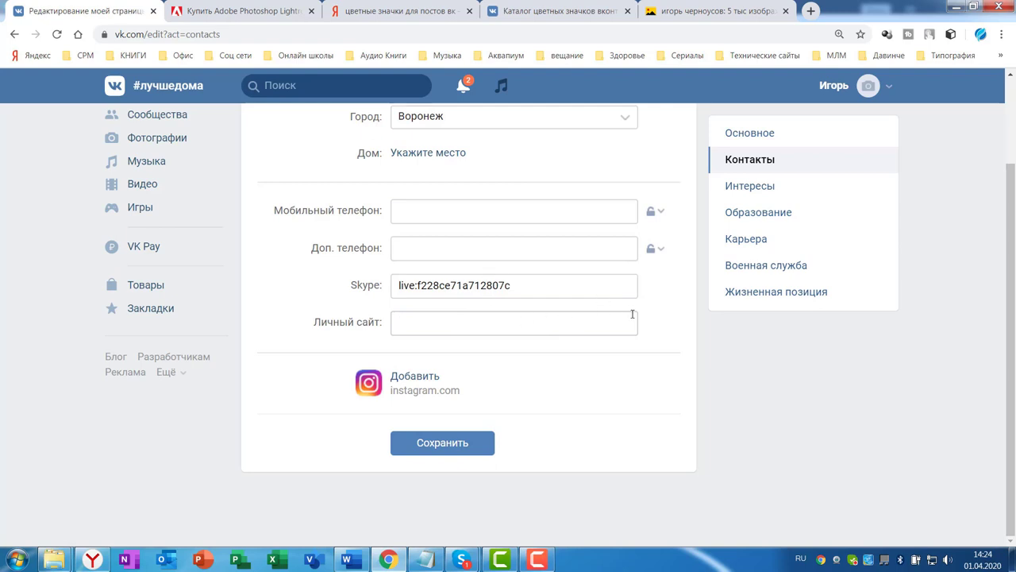
left_click(457, 445)
Open the Интересы section of the profile editor and look over its empty fields
left_click(749, 186)
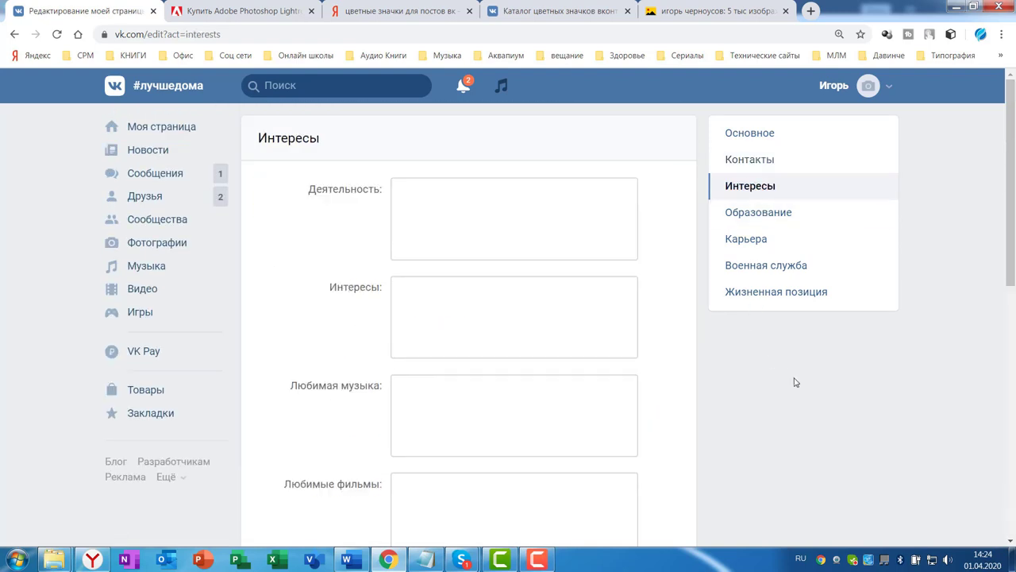
scroll(558, 214, "down", 3)
scroll(575, 243, "down", 2)
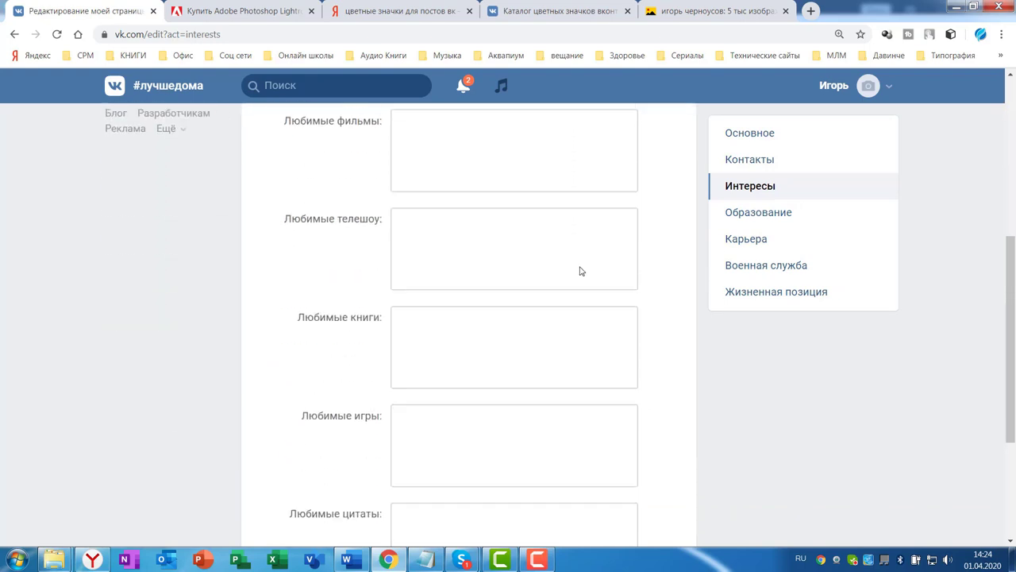
scroll(581, 276, "down", 1)
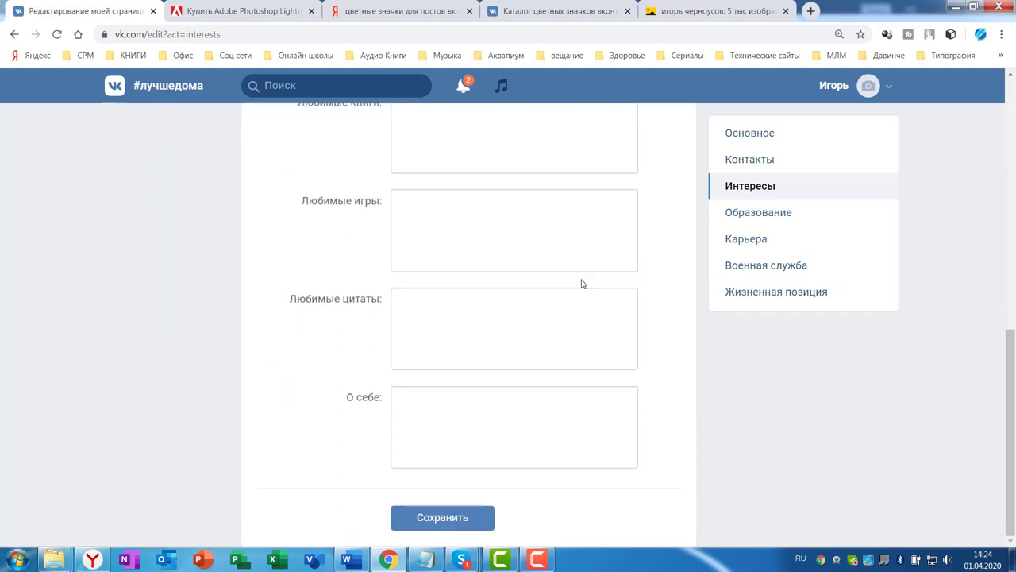
scroll(580, 269, "up", 4)
scroll(556, 238, "up", 3)
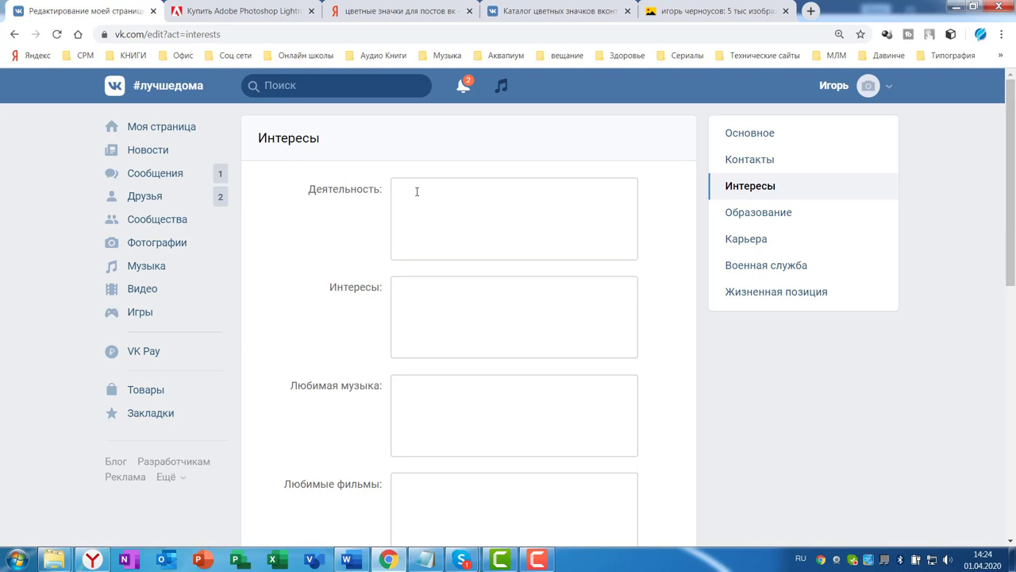
Go down through the Интересы, Любимая музыка, Любимые книги and Любимые цитаты boxes to the О себе box
left_click(410, 292)
left_click(492, 390)
scroll(494, 393, "down", 4)
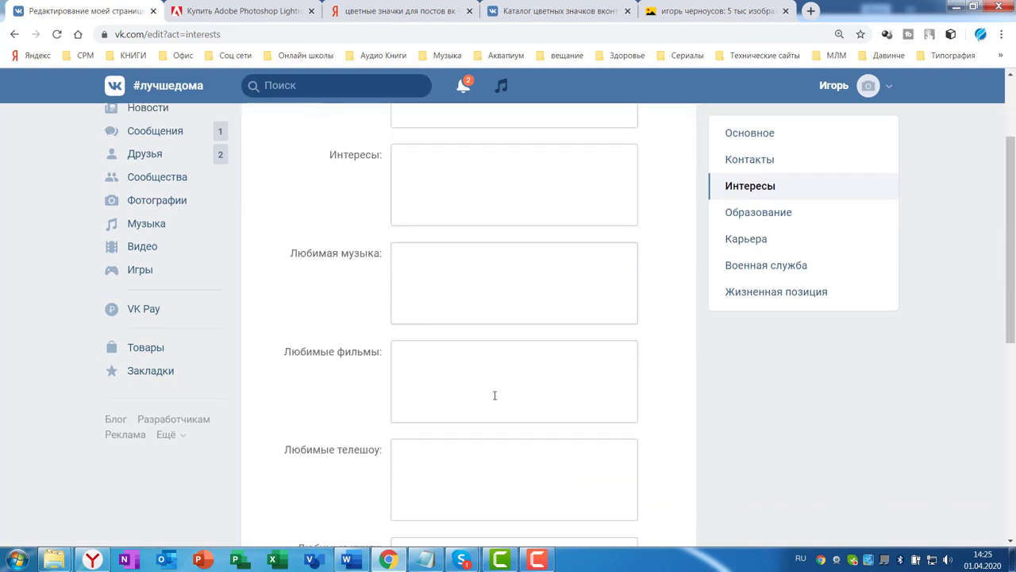
left_click(550, 362)
scroll(556, 361, "down", 2)
left_click(413, 354)
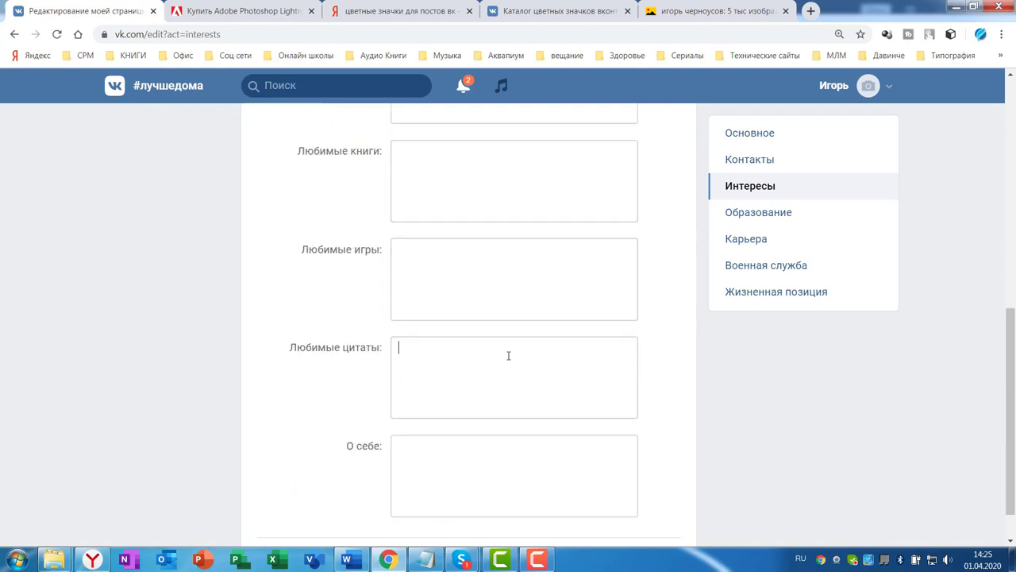
scroll(575, 334, "down", 1)
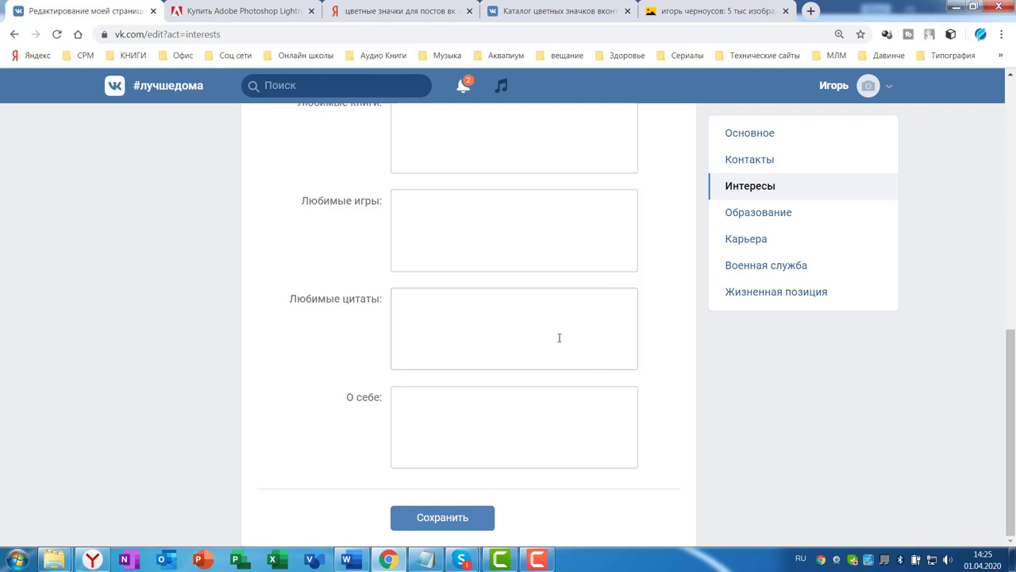
scroll(558, 338, "up", 8)
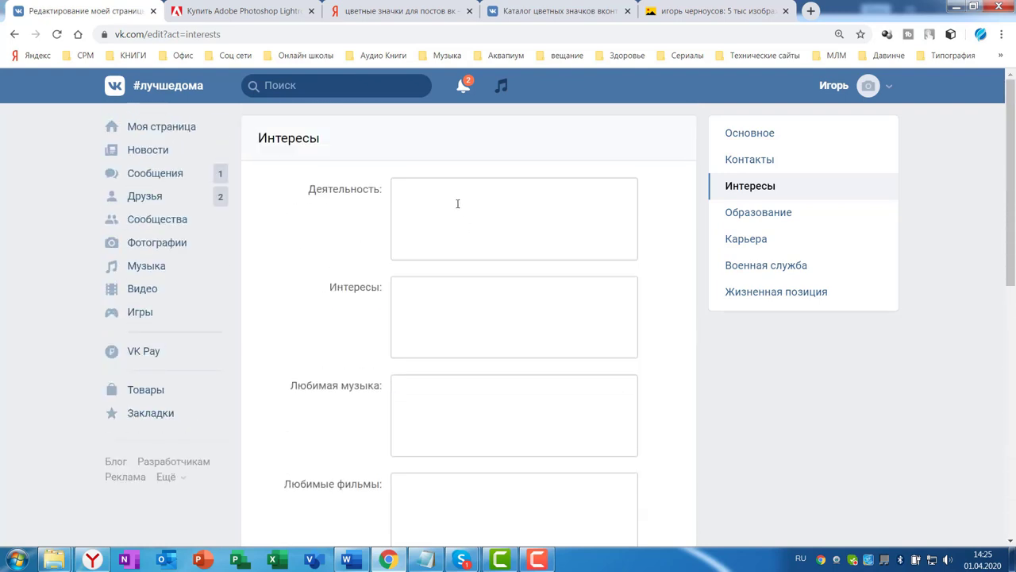
scroll(457, 204, "down", 7)
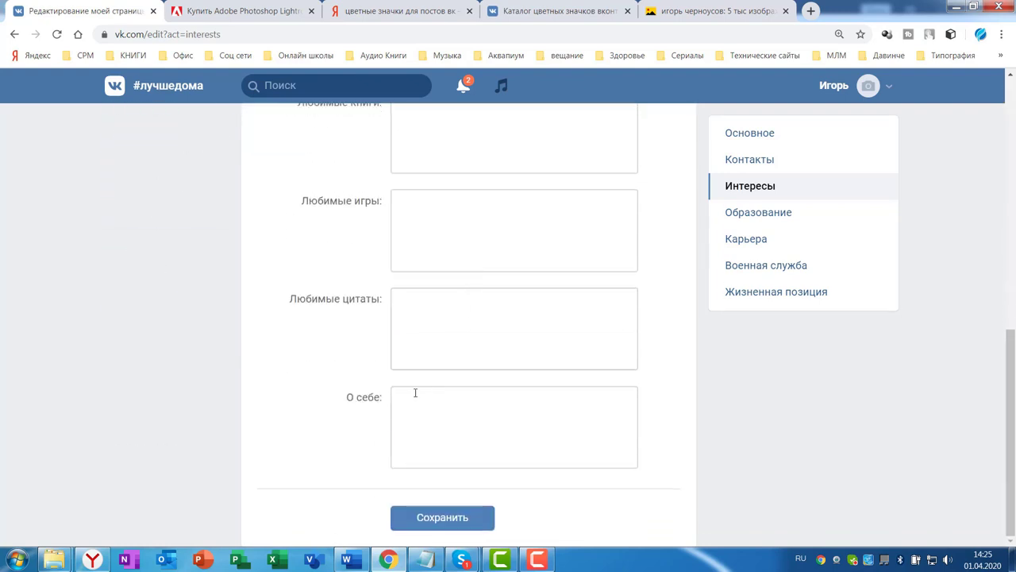
left_click(414, 392)
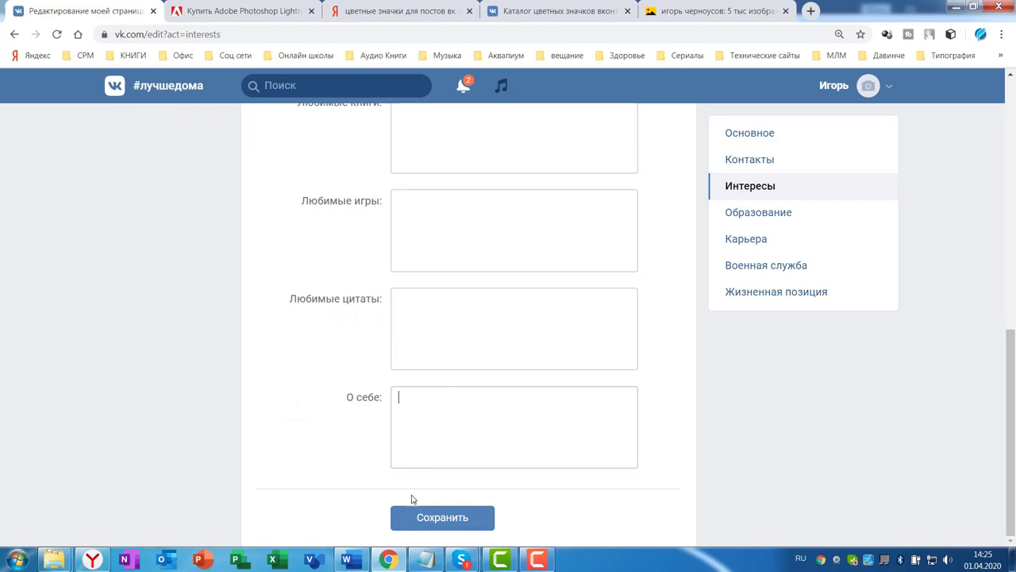
Copy the Word bio paragraphs from 'Я практикующий' to 'Зарабатывай!' and return to the VK editor
left_click(346, 559)
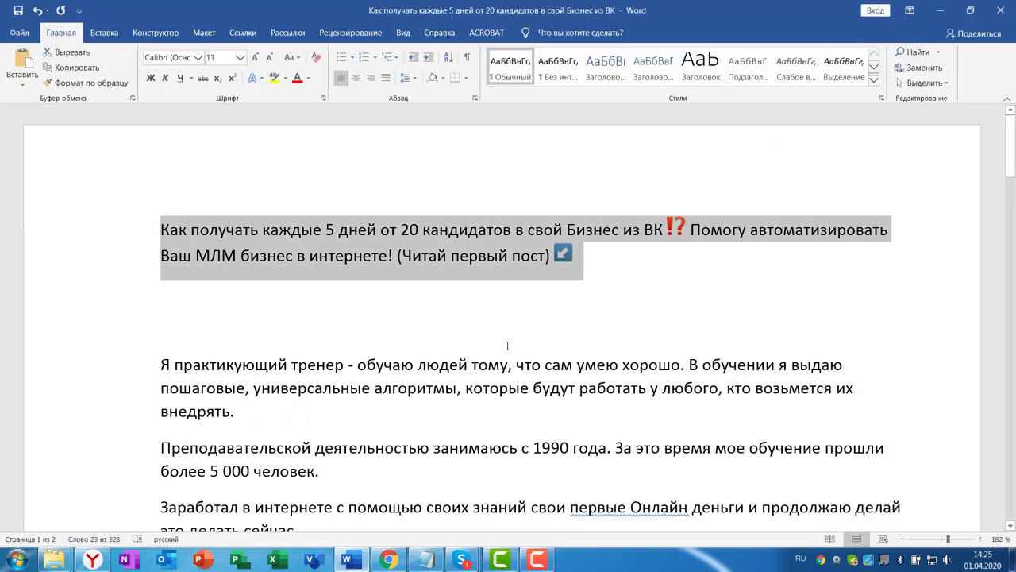
scroll(507, 345, "down", 3)
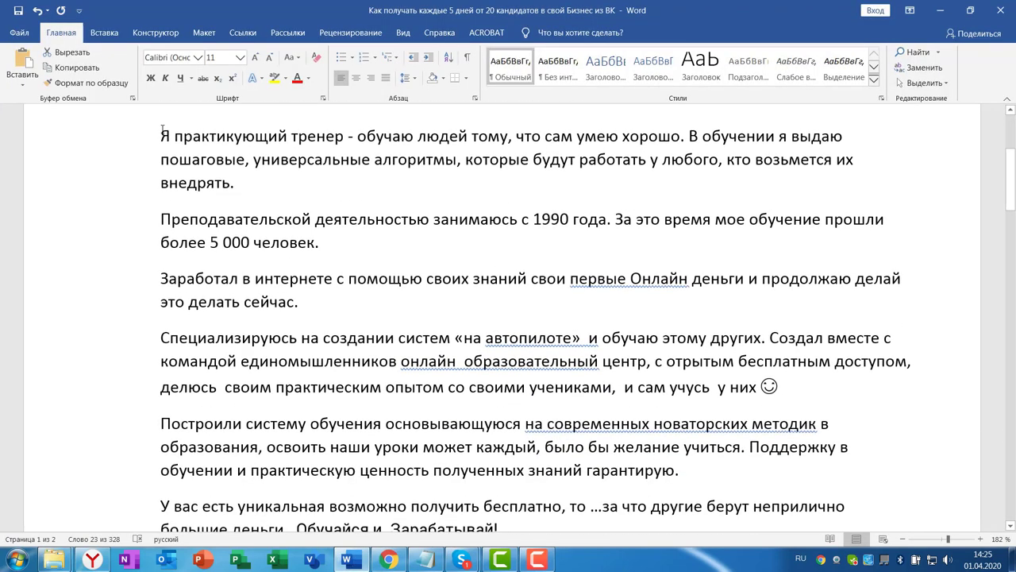
left_click_drag(162, 127, 496, 420)
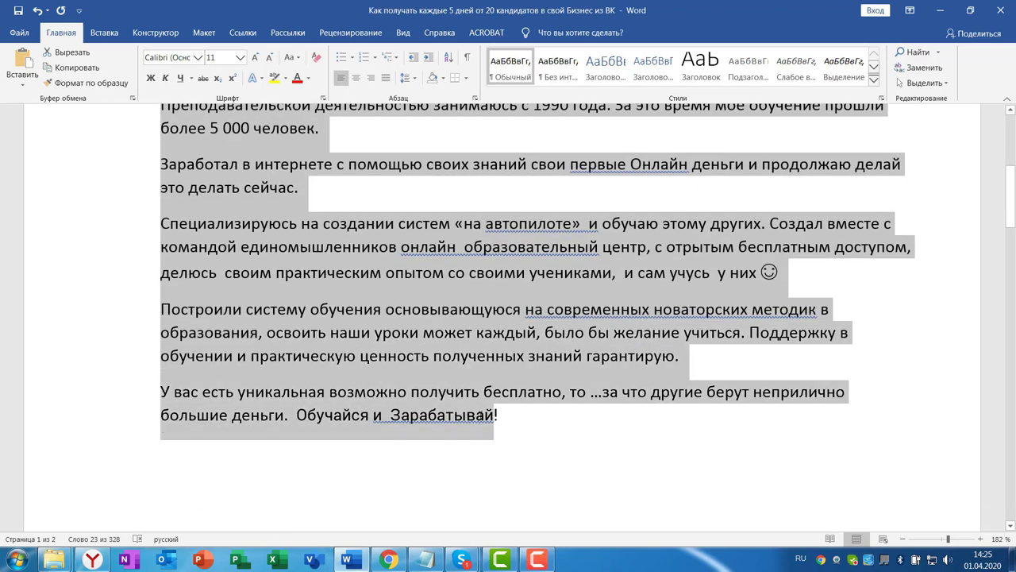
right_click(467, 277)
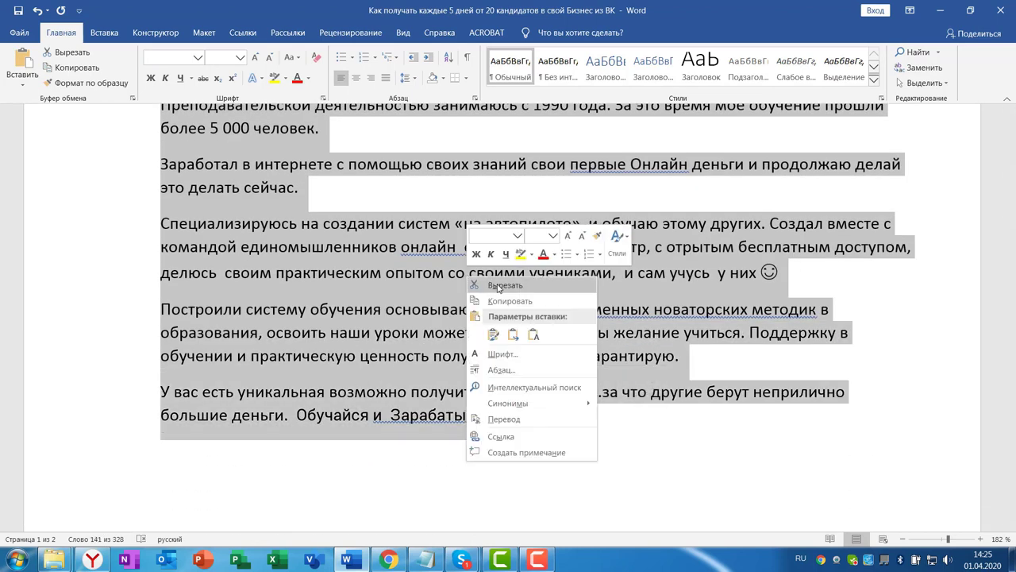
left_click(503, 301)
left_click(399, 548)
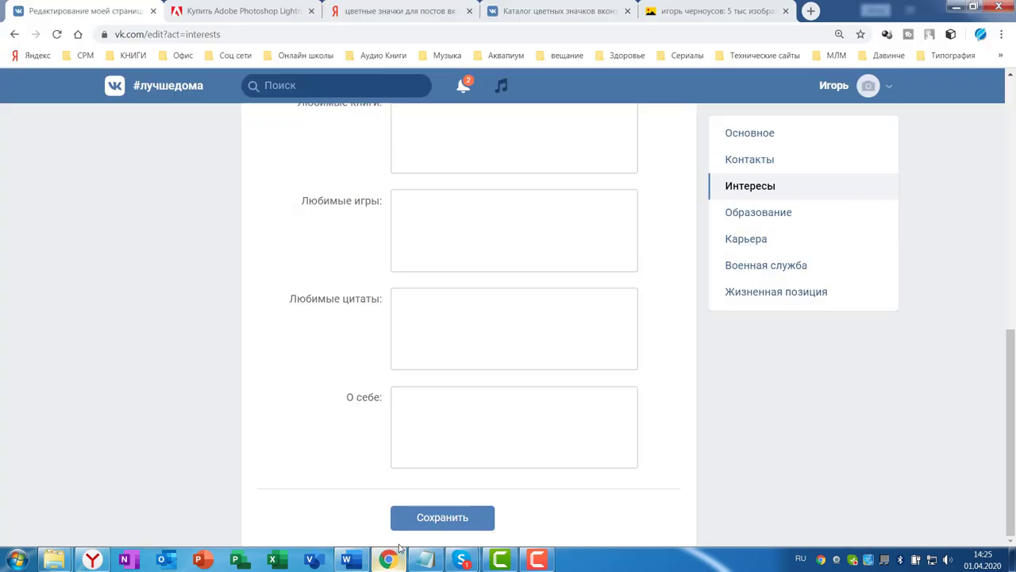
left_click(424, 399)
key("ctrl+v")
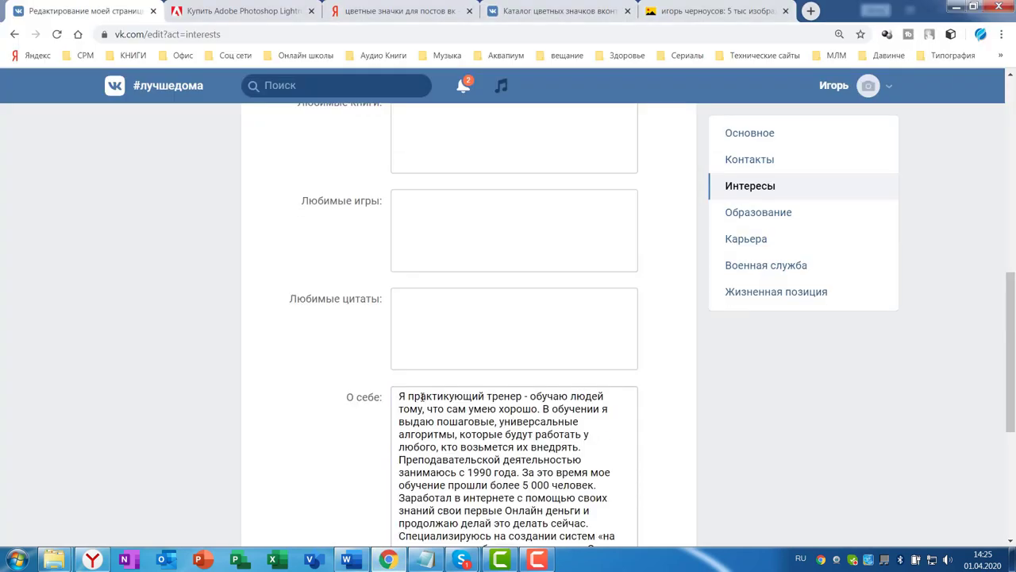
scroll(721, 423, "down", 3)
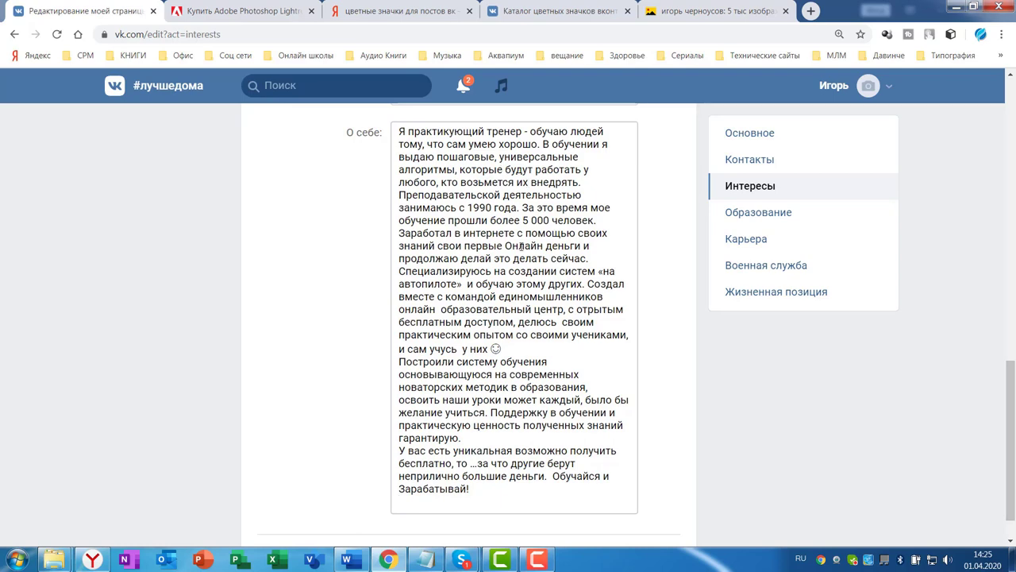
key("ctrl+a")
key("BackSpace")
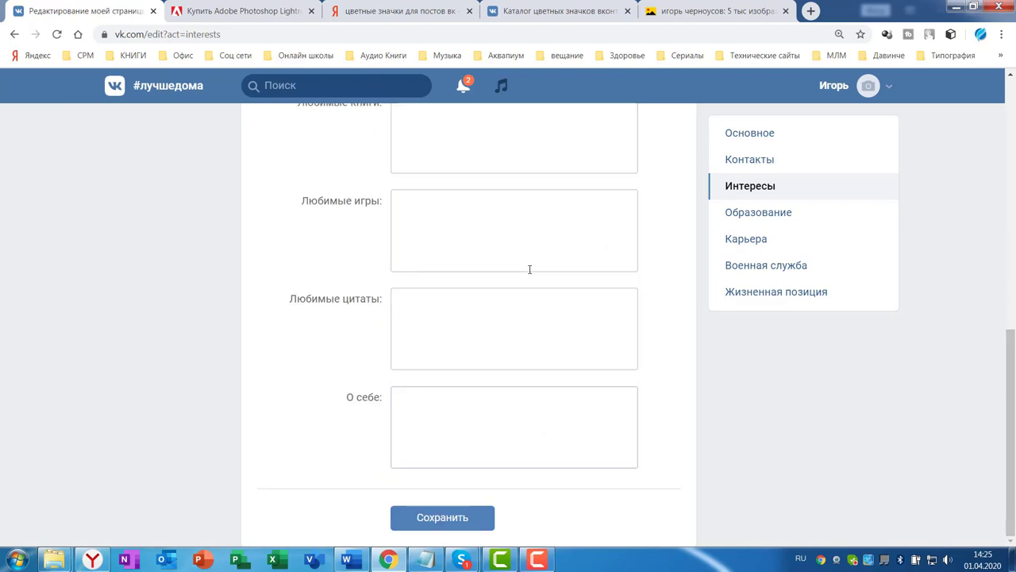
In Word, insert blank lines after each bio paragraph, including after 'внедрять', 'у них ☺' and 'гарантирую.'
left_click(347, 556)
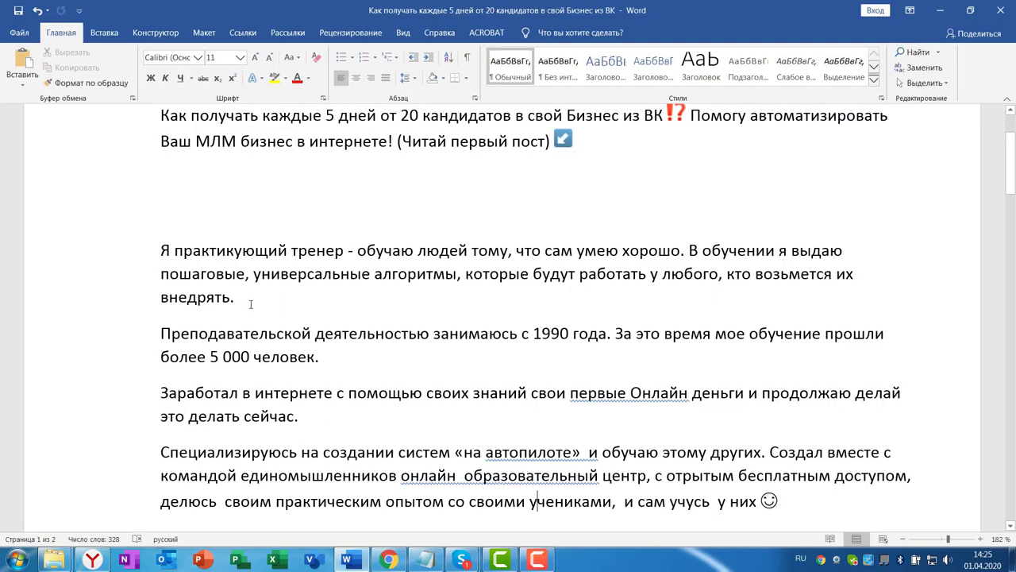
left_click(251, 304)
key("Return")
left_click(318, 393)
key("Return")
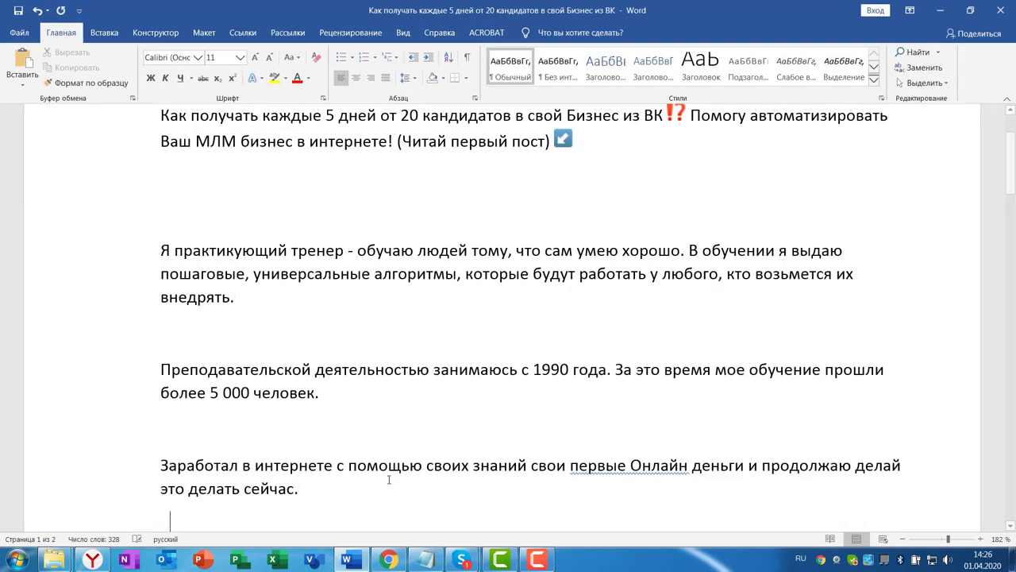
scroll(309, 397, "down", 3)
left_click(298, 347)
key("Return")
left_click(791, 385)
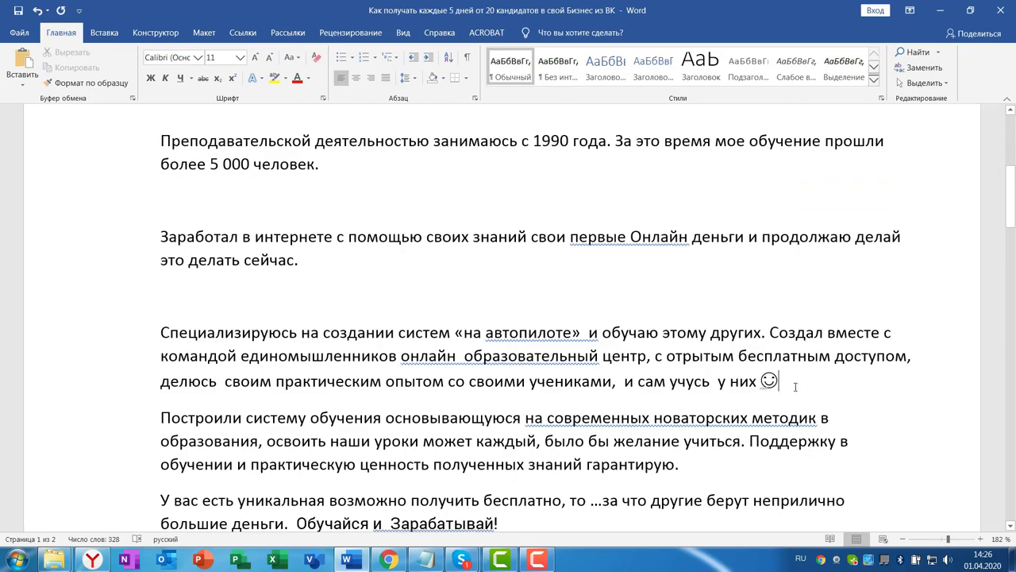
key("Return")
scroll(715, 389, "down", 2)
left_click(708, 389)
key("Return")
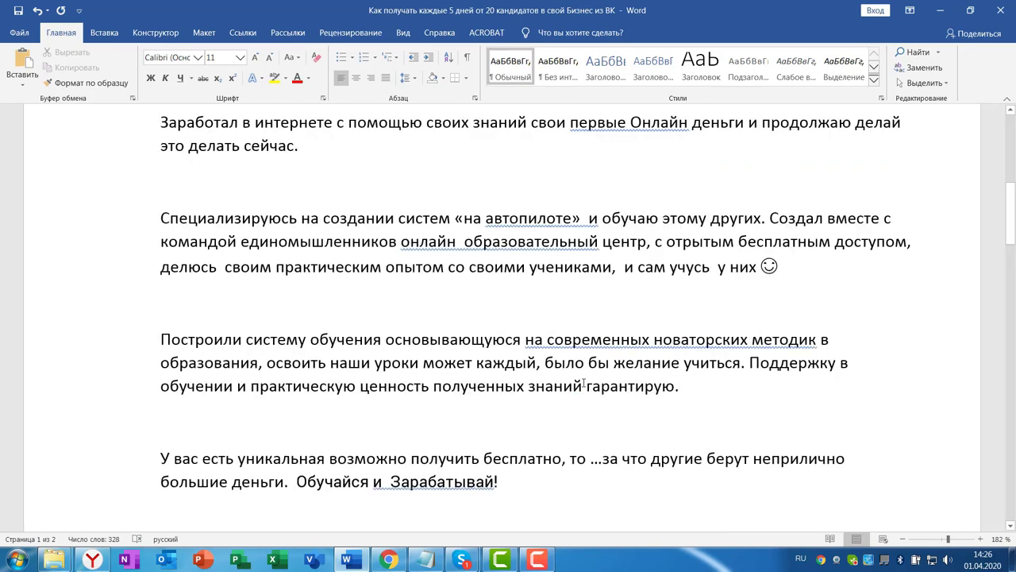
Copy the spaced-out bio text and paste it into the VK О себе box
scroll(635, 432, "up", 5)
scroll(230, 344, "down", 1)
left_click_drag(161, 207, 498, 394)
key("ctrl+c")
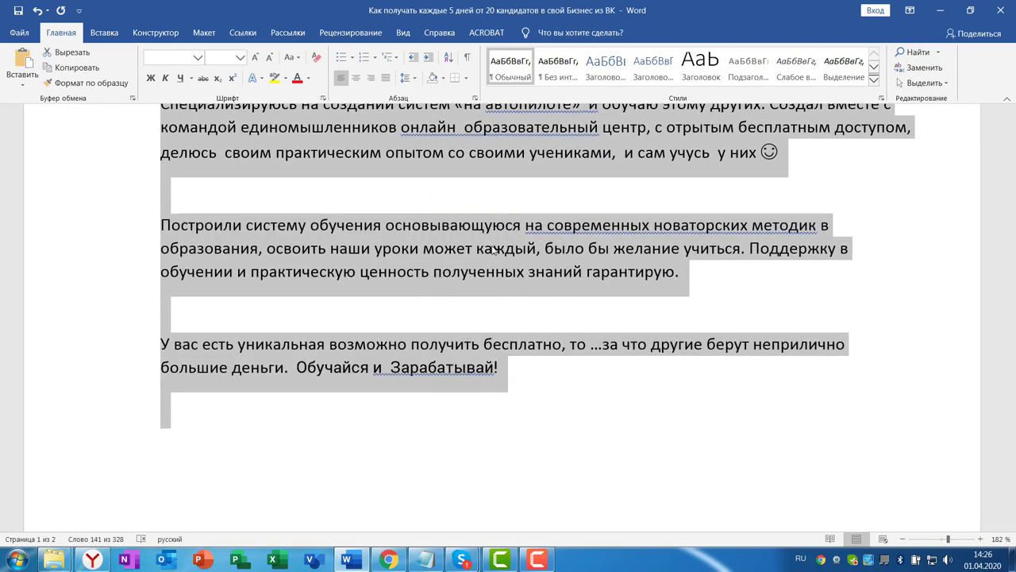
left_click(388, 559)
key("ctrl+v")
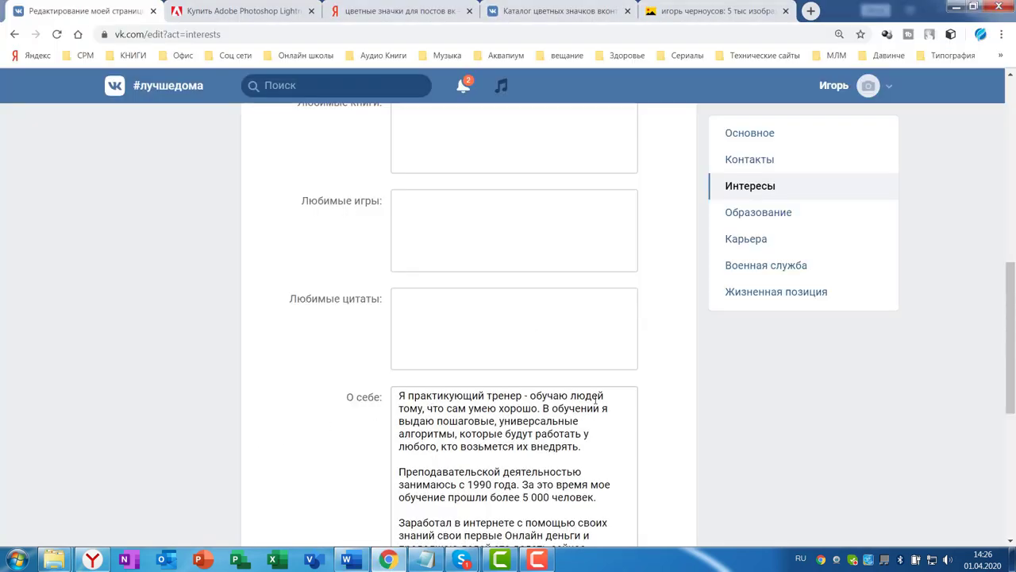
Save the Интересы page so the pasted О себе bio is stored
scroll(595, 401, "down", 4)
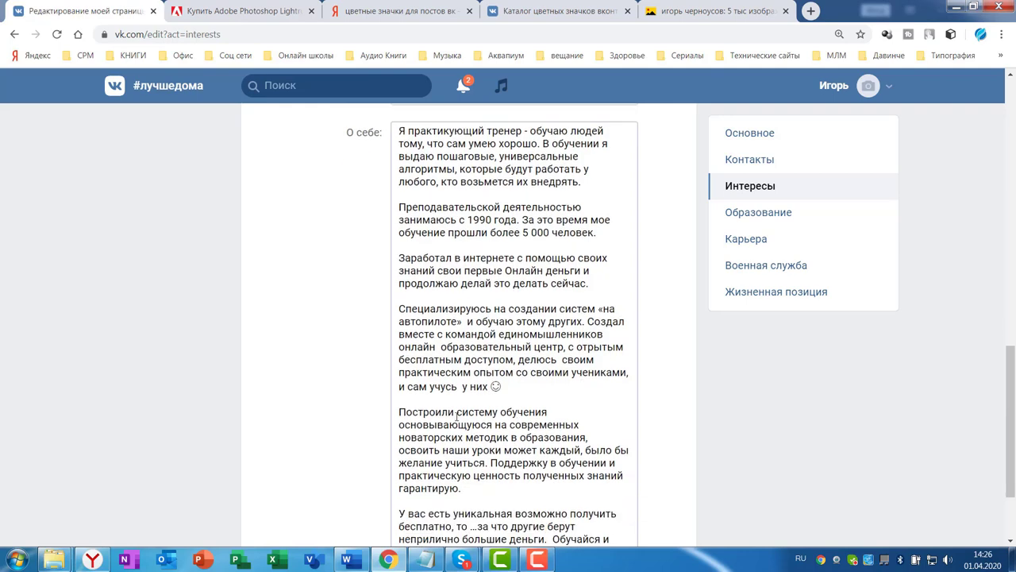
scroll(456, 414, "down", 2)
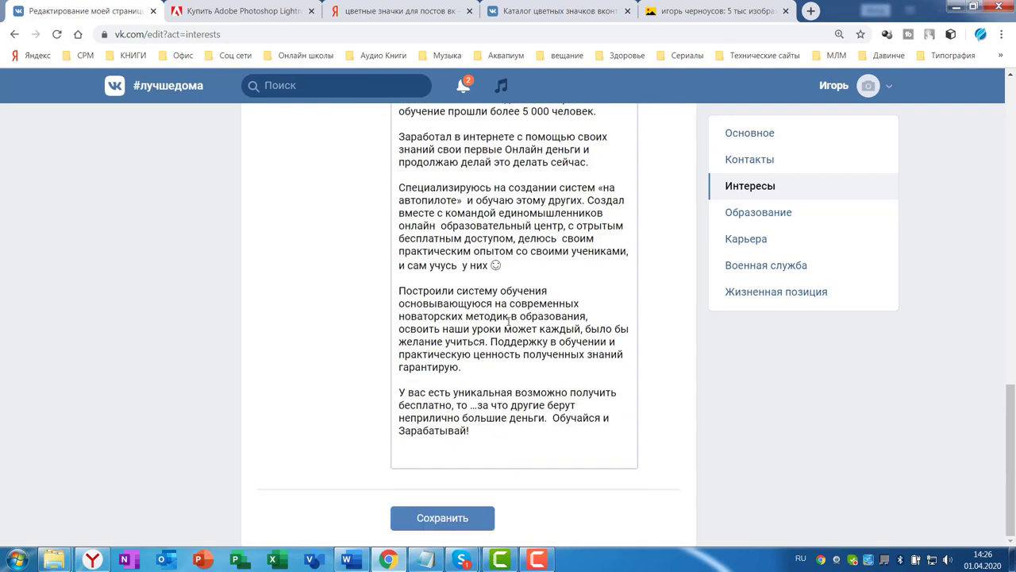
scroll(504, 278, "up", 4)
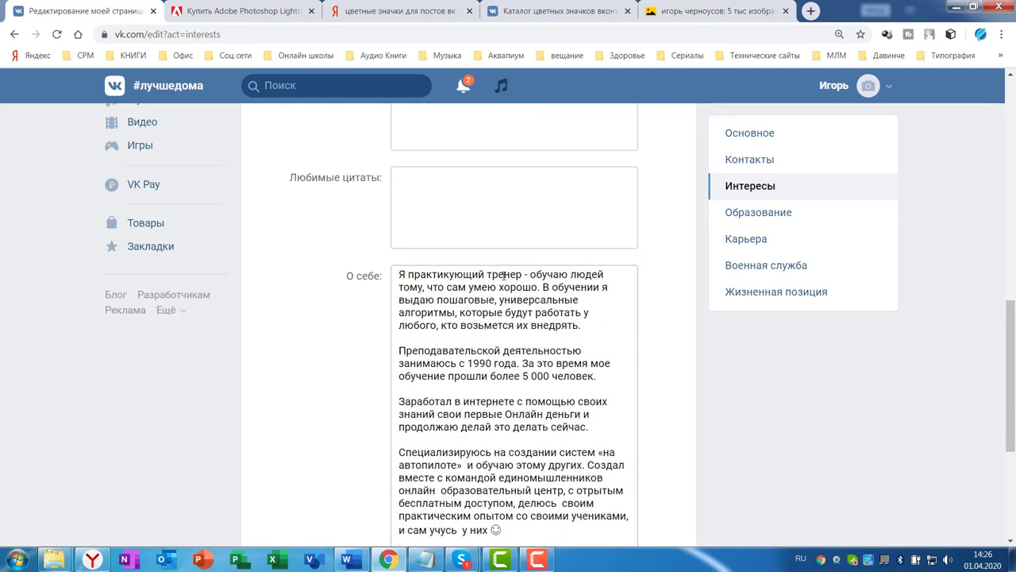
scroll(624, 348, "down", 4)
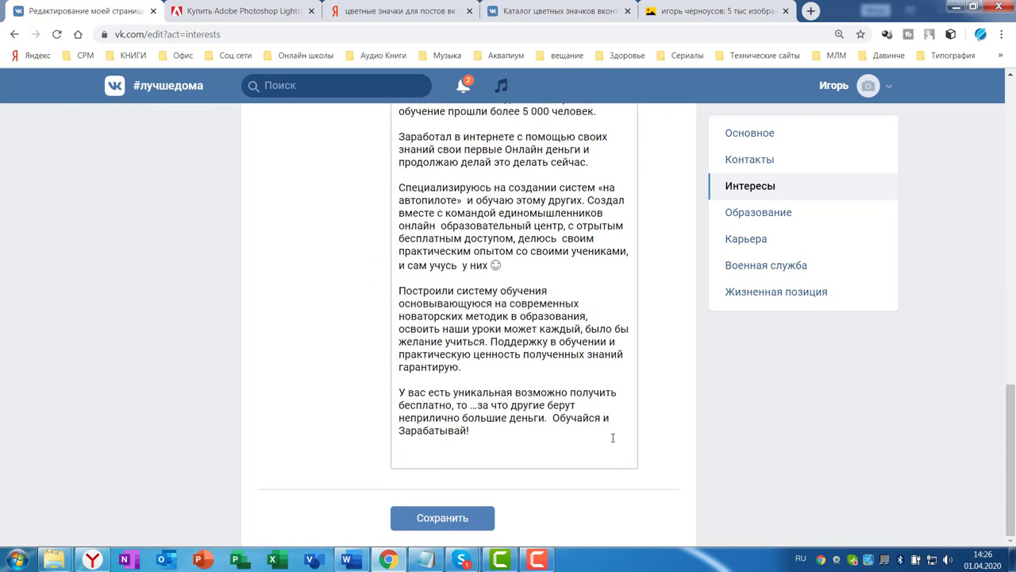
left_click(446, 522)
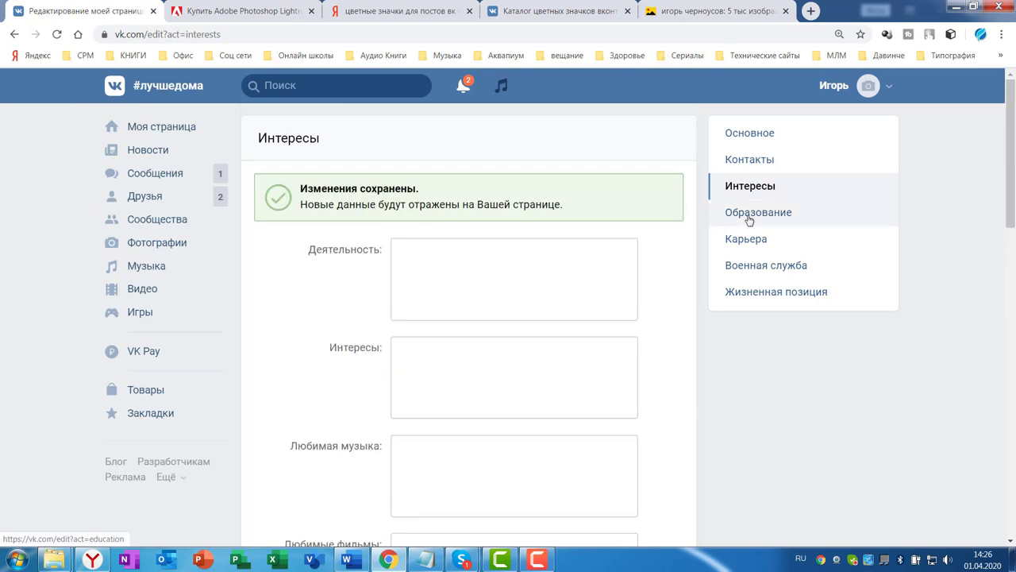
Visit the Образование and Военная служба settings, then open Жизненная позиция
left_click(748, 214)
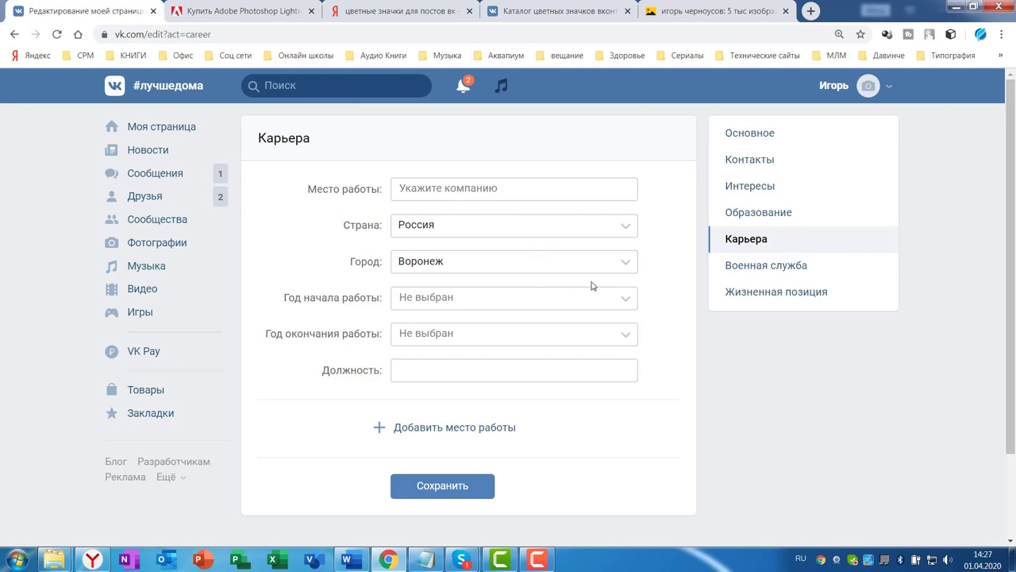
left_click(747, 273)
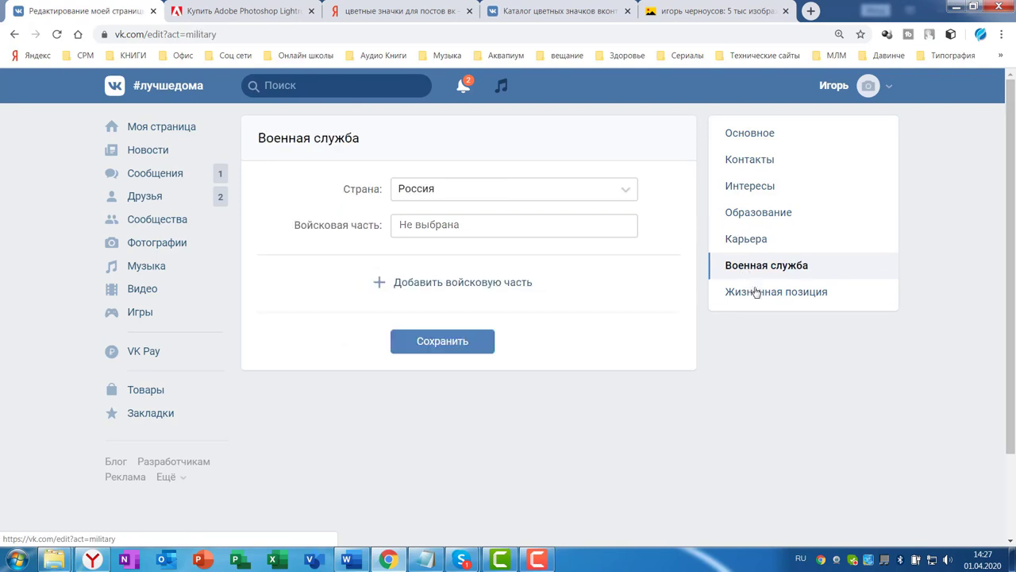
left_click(742, 292)
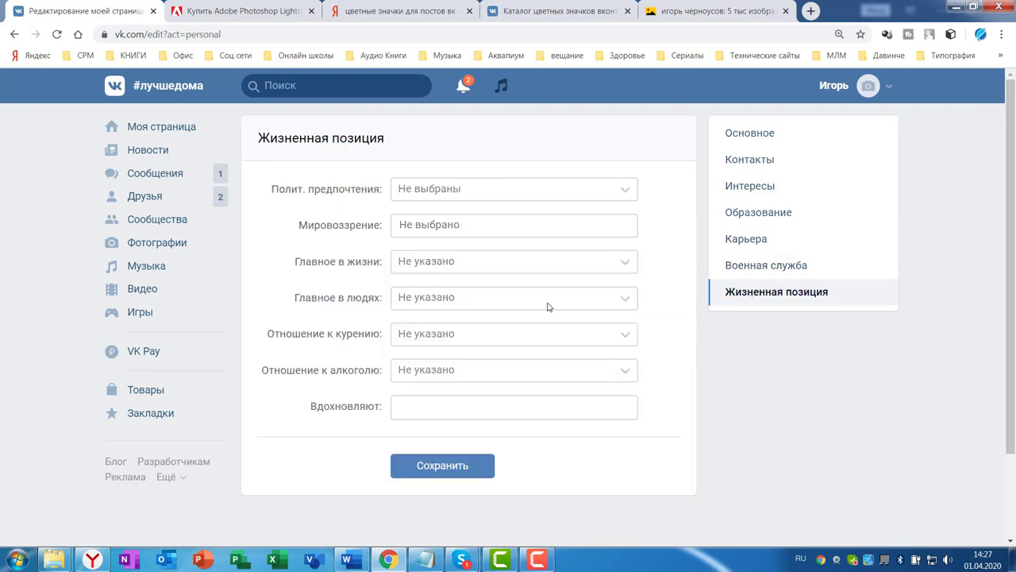
Save political views Монархические and worldview Конфуцианство, then go back to the profile page
left_click(626, 192)
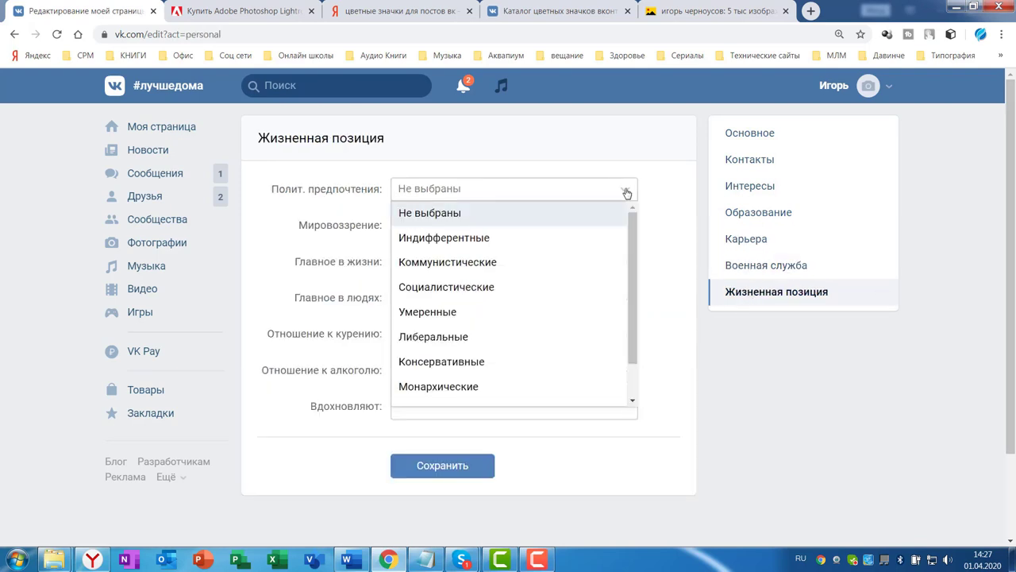
key("Down")
key("Down")
key("Down")
key("Down")
key("Down")
key("Down")
key("Down")
key("Return")
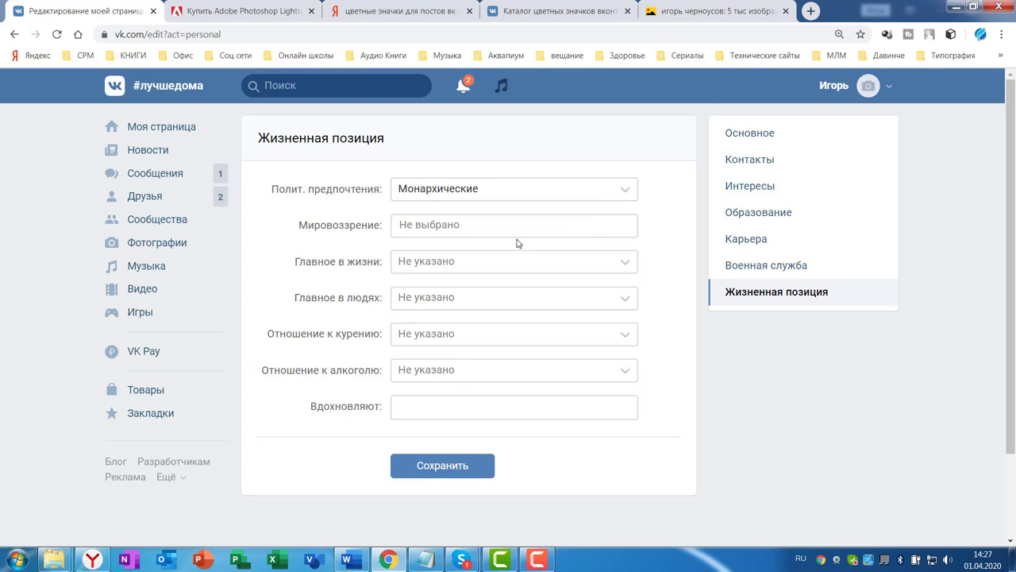
left_click(496, 229)
key("Down")
key("Down")
key("Down")
key("Down")
key("Down")
key("Down")
key("Down")
key("Return")
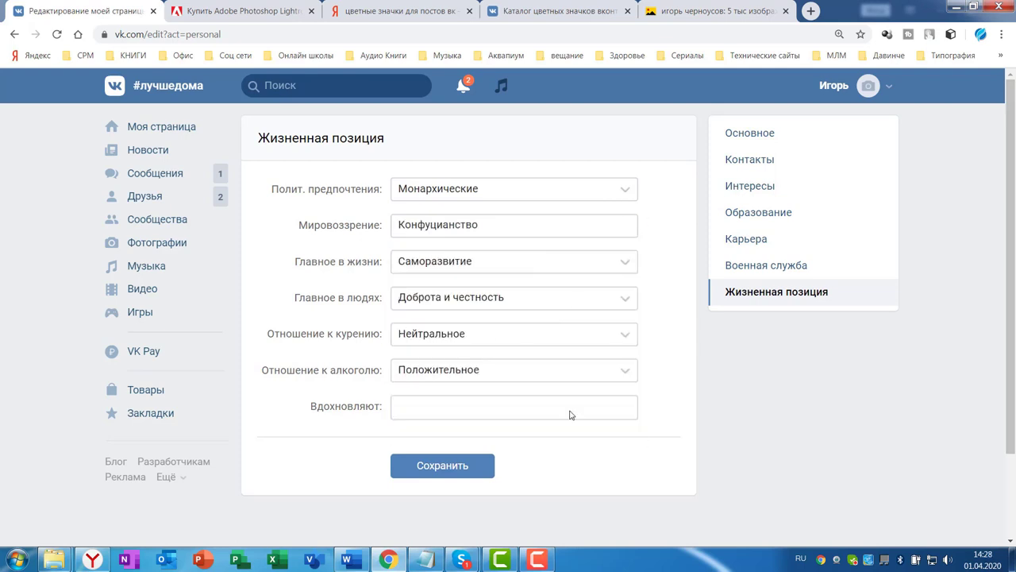
left_click(456, 471)
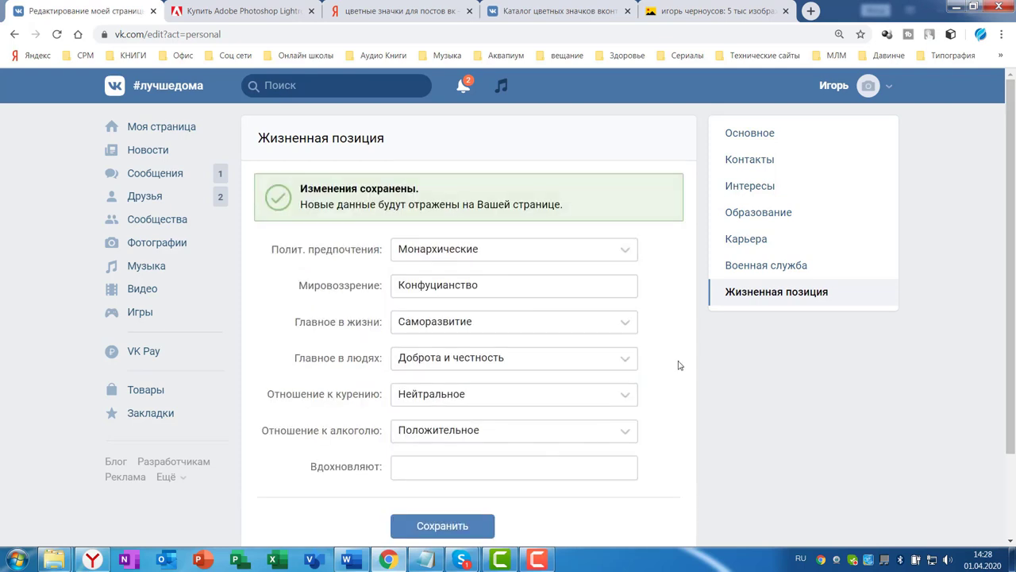
left_click(149, 128)
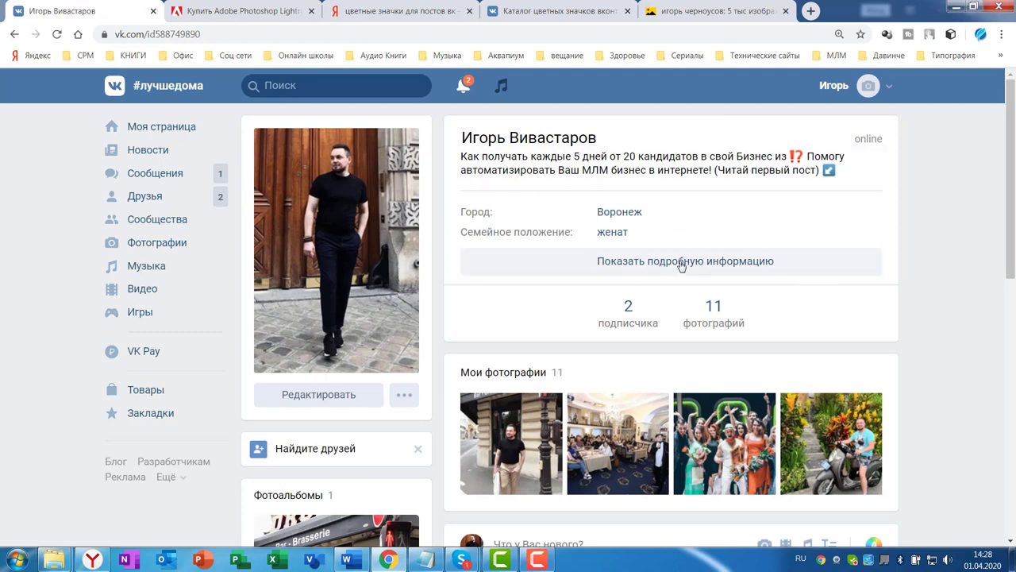
left_click(683, 264)
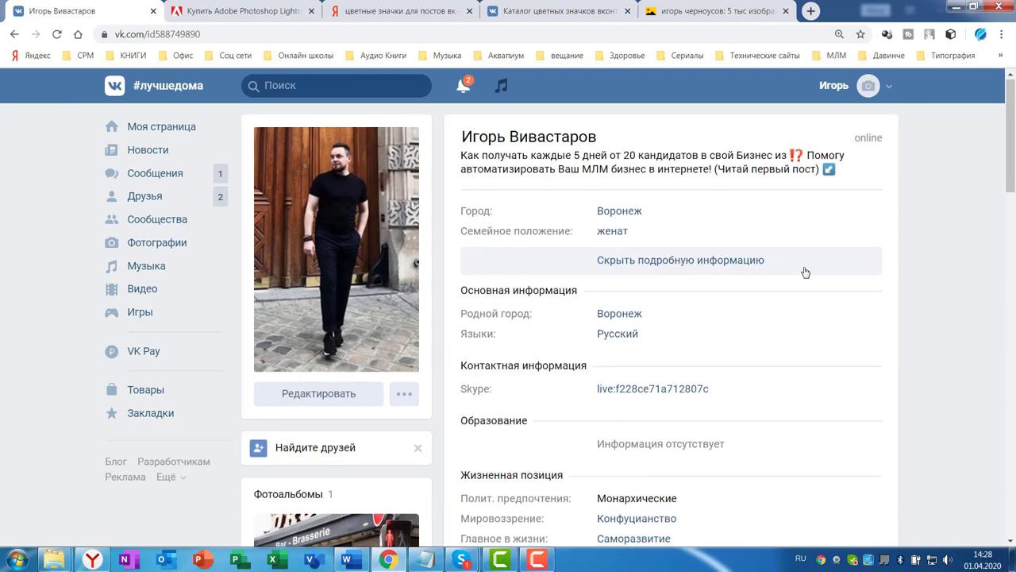
scroll(697, 268, "down", 1)
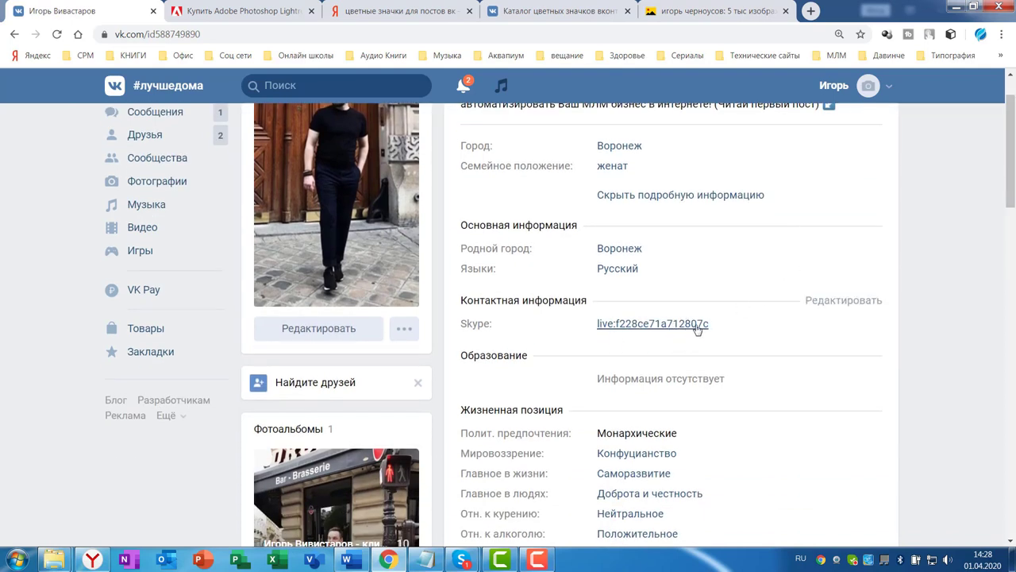
scroll(690, 318, "down", 3)
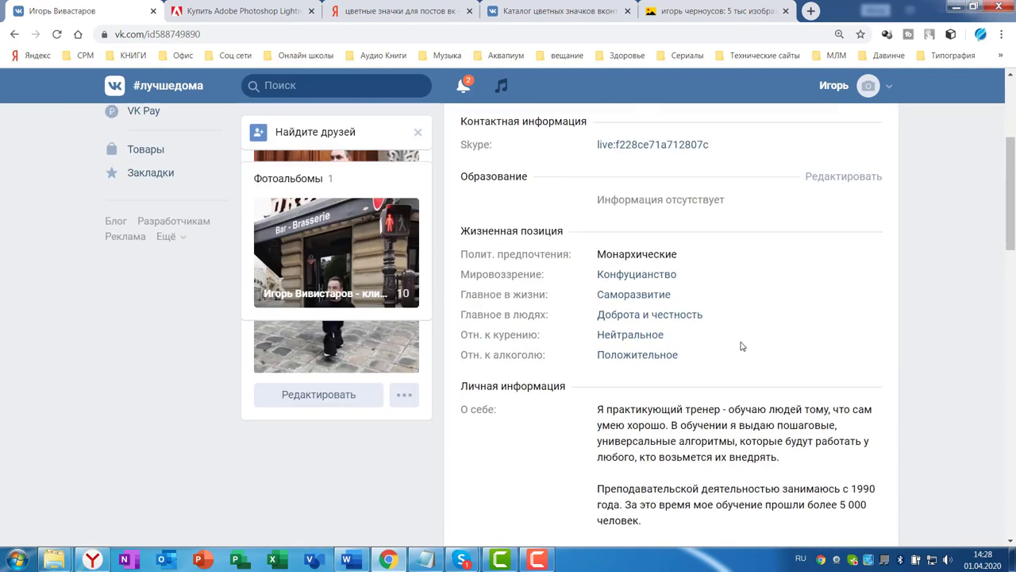
scroll(788, 316, "down", 7)
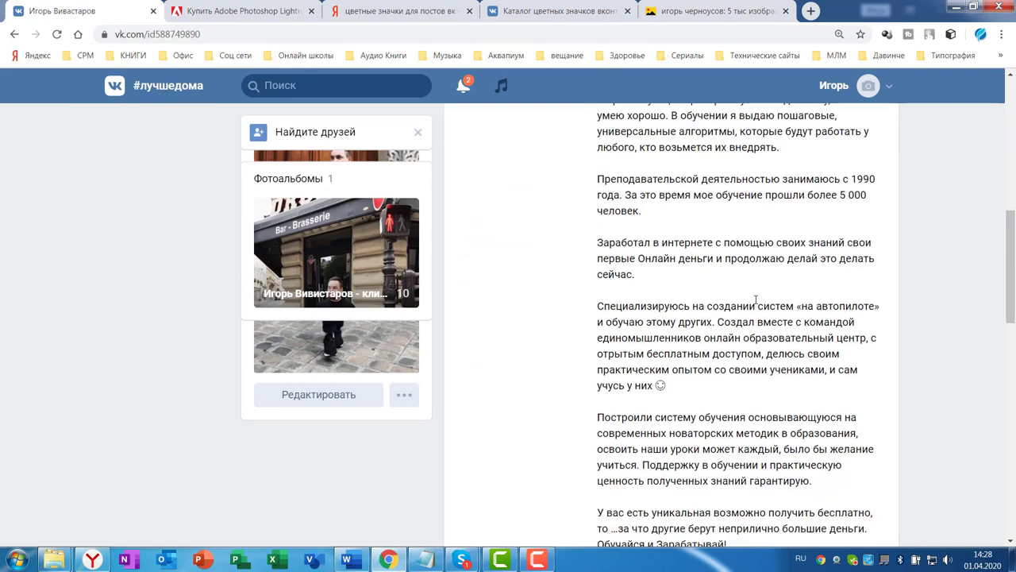
scroll(747, 284, "up", 10)
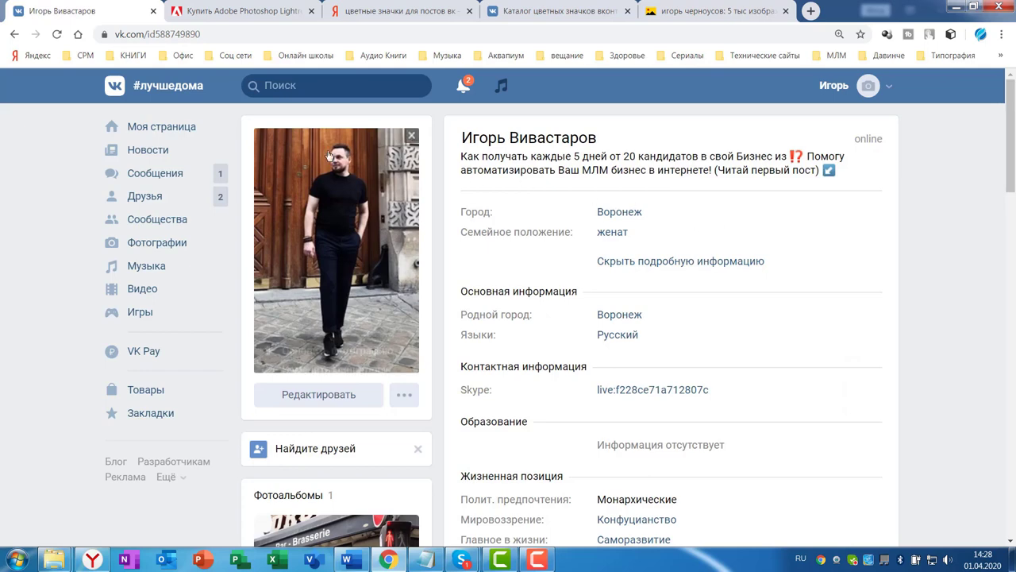
left_click(175, 129)
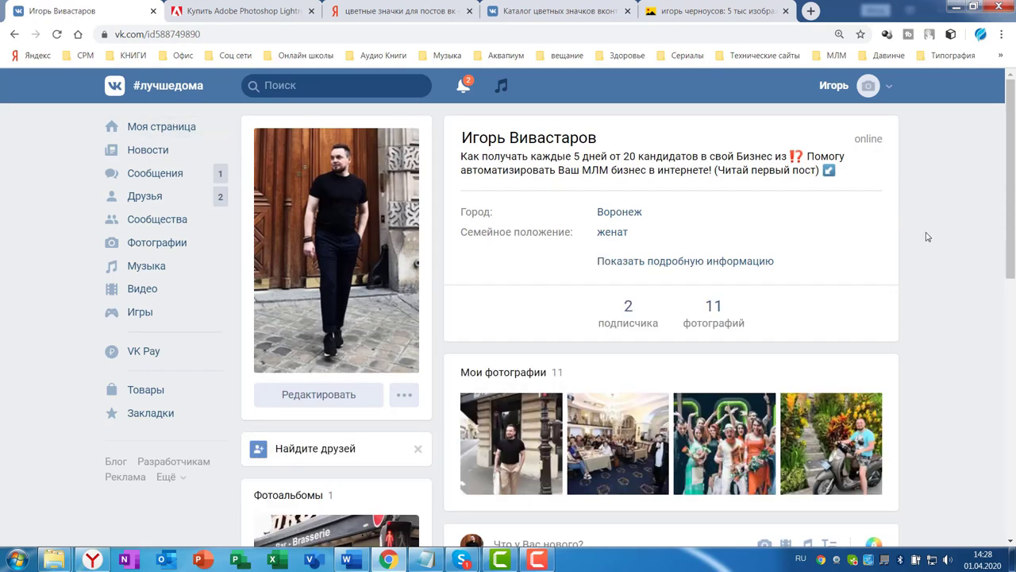
scroll(929, 238, "down", 3)
scroll(965, 323, "up", 3)
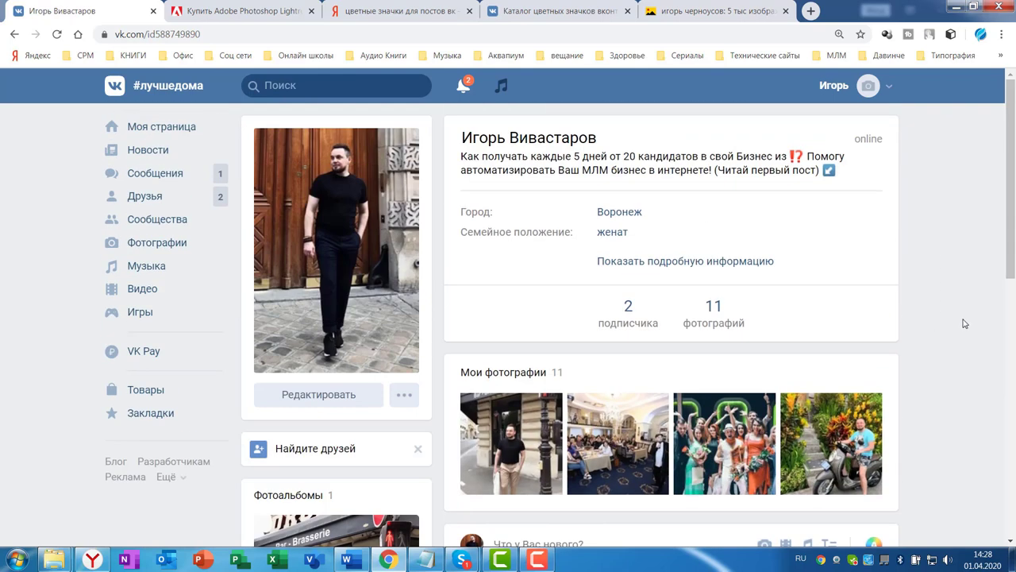